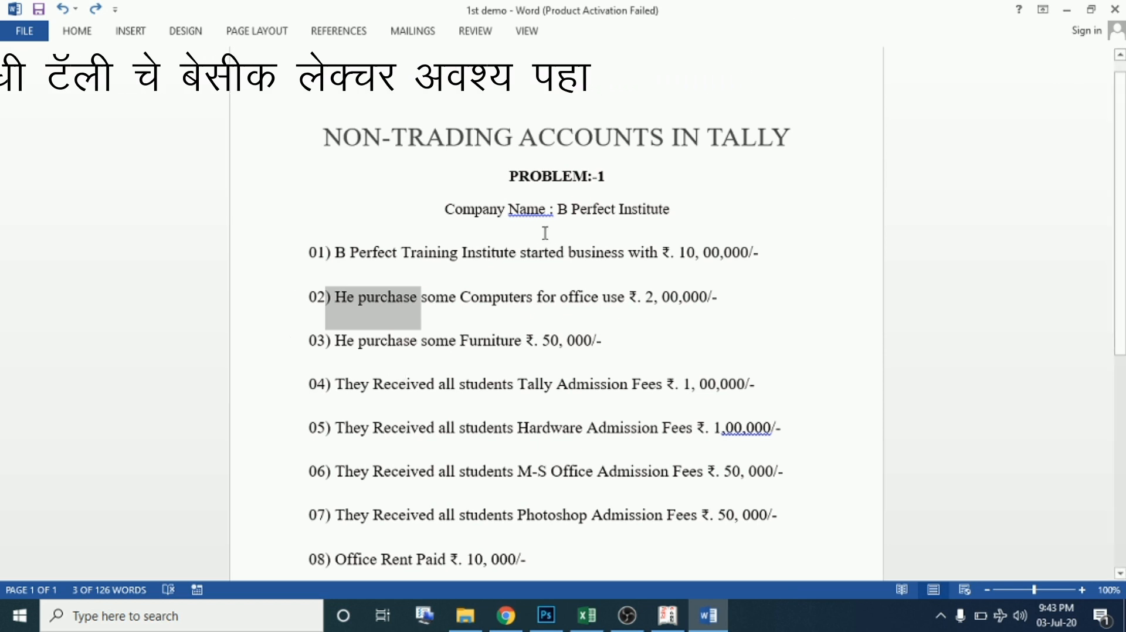
Find the company name in the Word problem, switch to Tally.ERP 9 and name the new company B Perfect Training.
left_click(455, 208)
left_click_drag(482, 208, 550, 210)
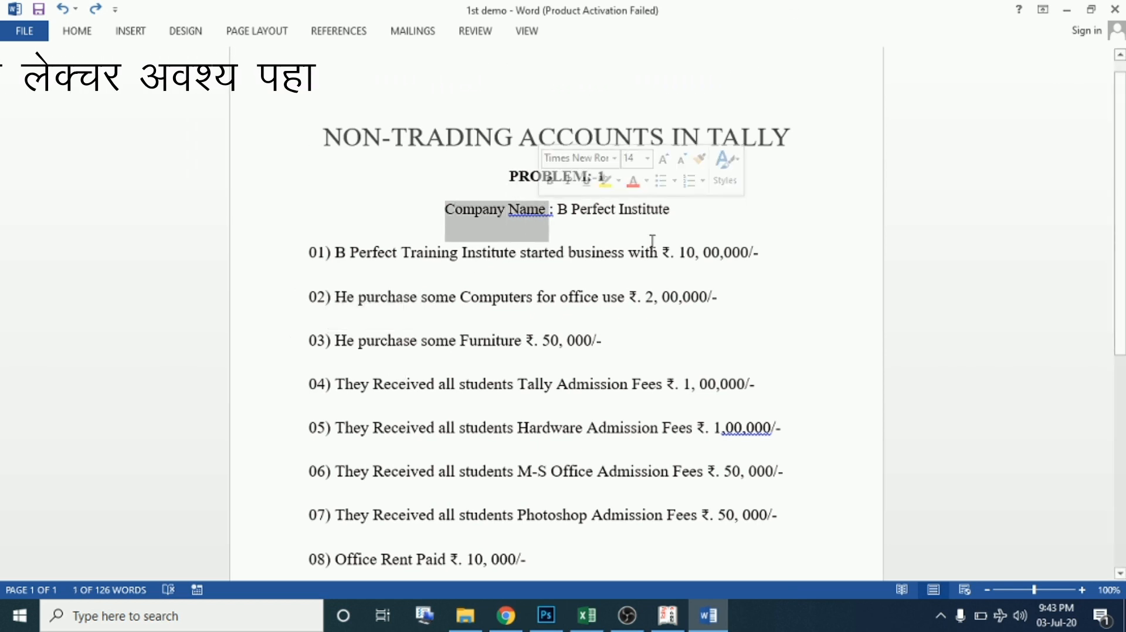
left_click(667, 615)
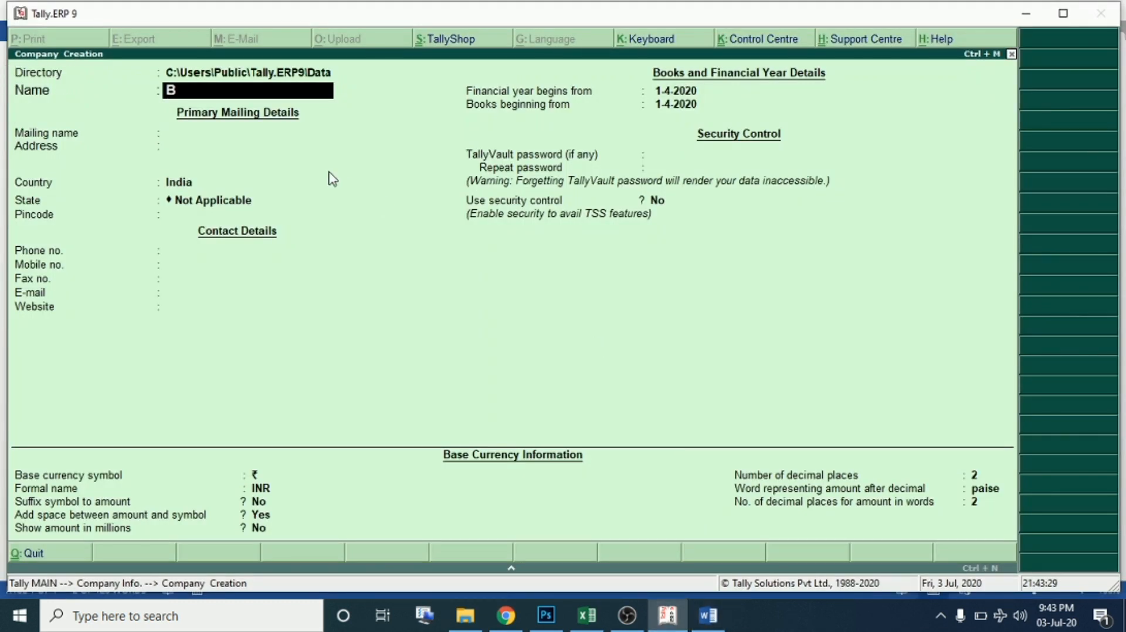
type("erfect Training")
key("Return")
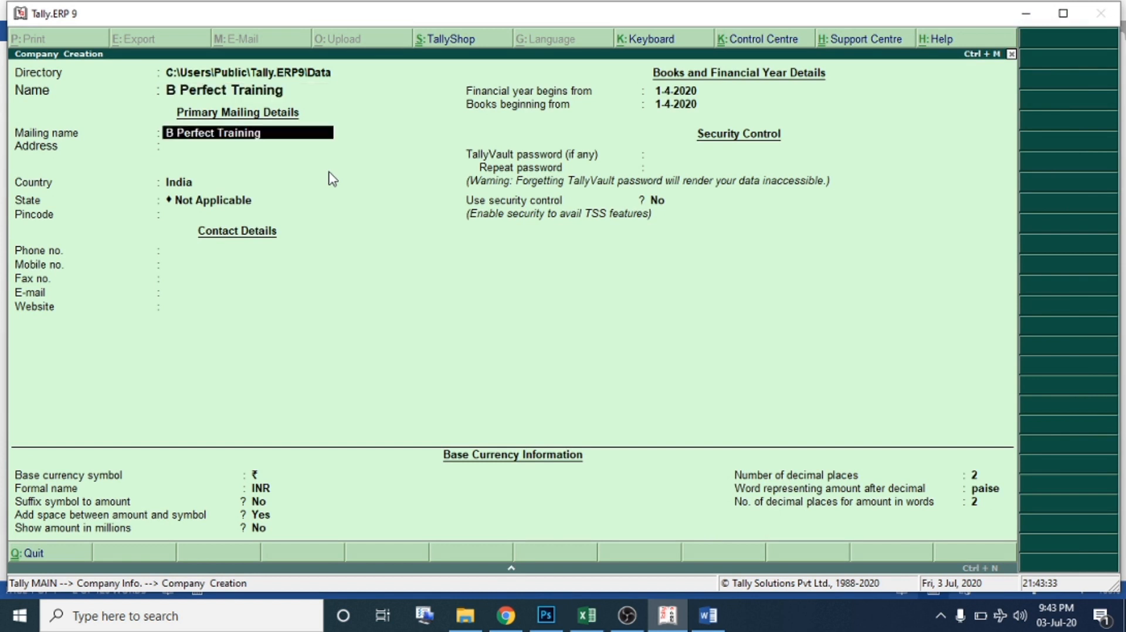
Keep the mailing name, set the company's address to Aurangabad and its state to Maharashtra, with India as the country.
key("Return")
type("Aurangabad")
key("Return")
key("Return")
key("Return")
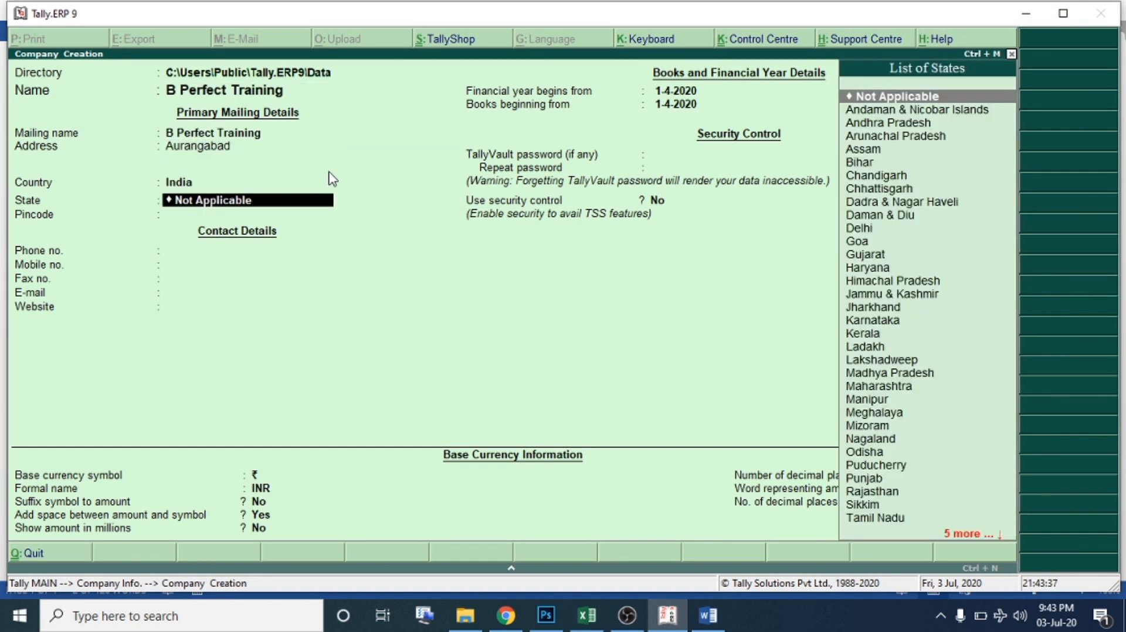
type("Maha")
key("Return")
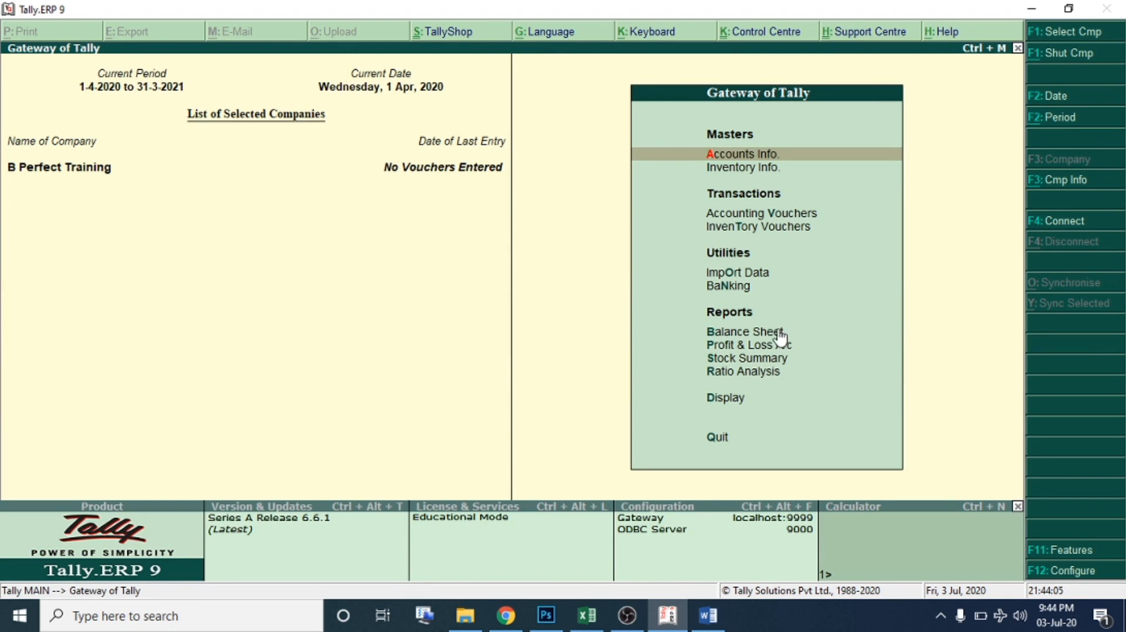
Examine the new company's Balance Sheet and return to the Gateway of Tally.
left_click(779, 333)
left_click(780, 333)
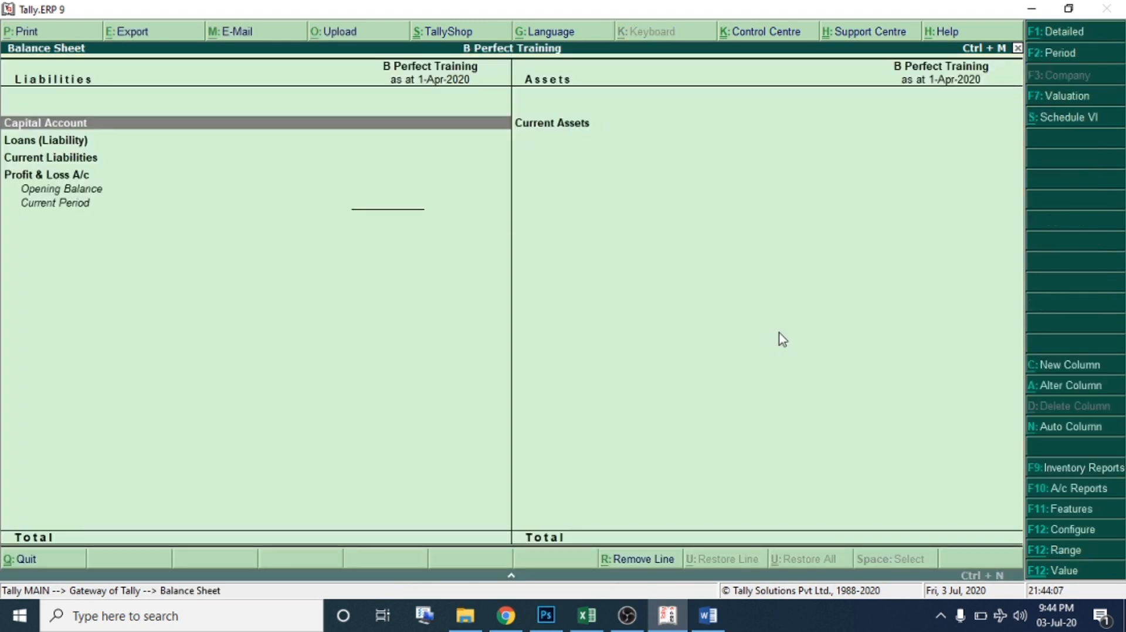
key("Escape")
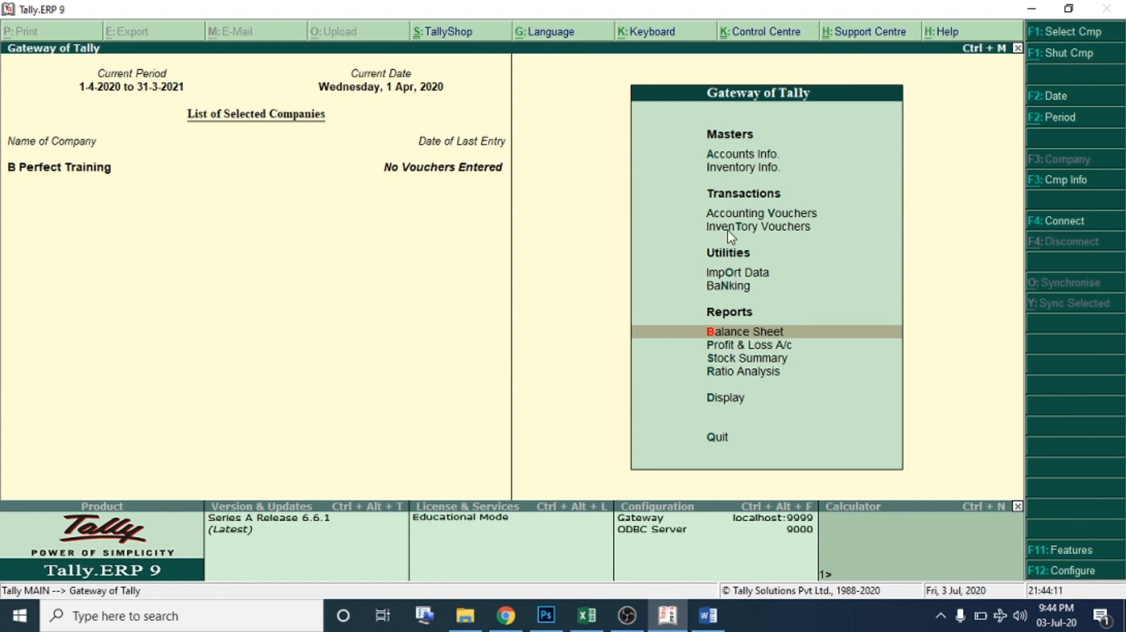
Open accounting voucher creation for the B Perfect Training company.
left_click(740, 216)
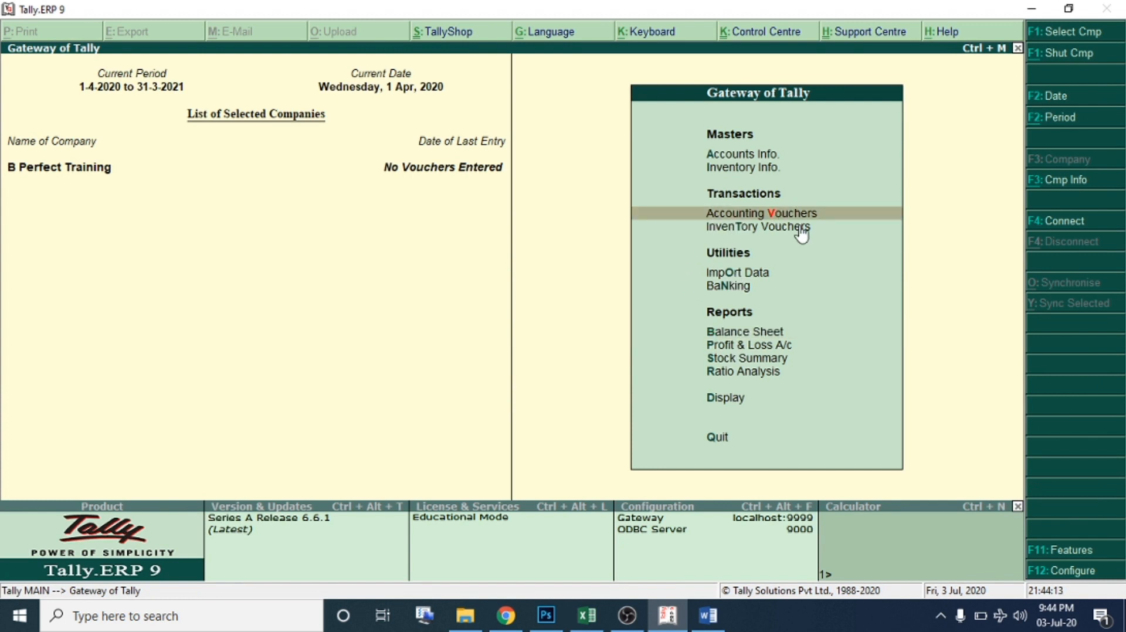
key("Return")
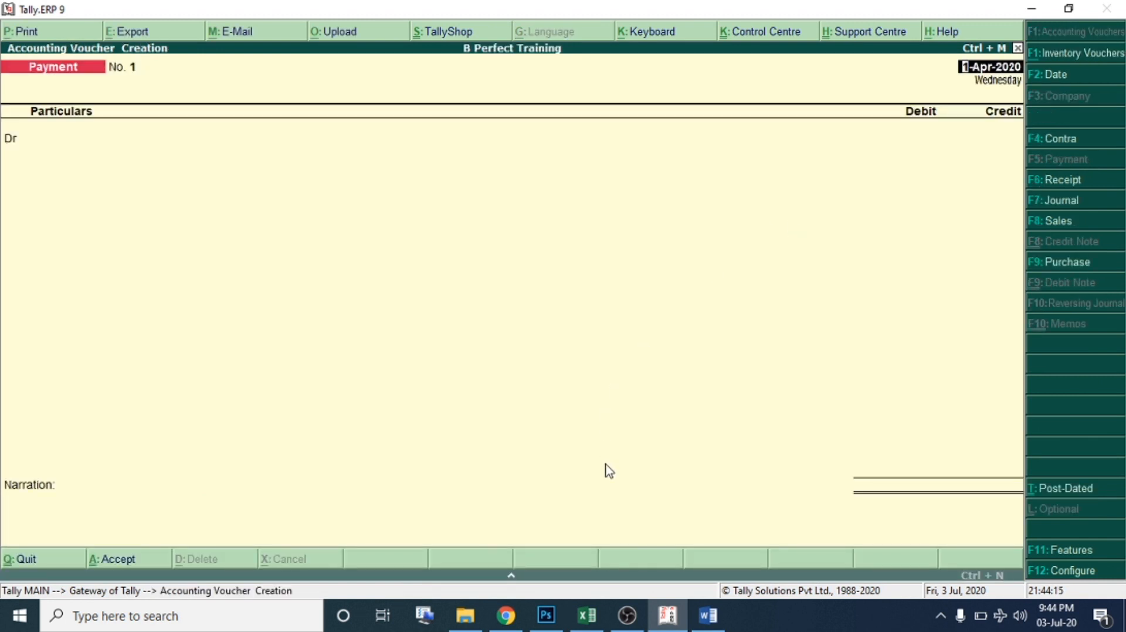
Switch to the Word document and read transaction 01 about starting the business with ₹ 10,00,000.
left_click(709, 616)
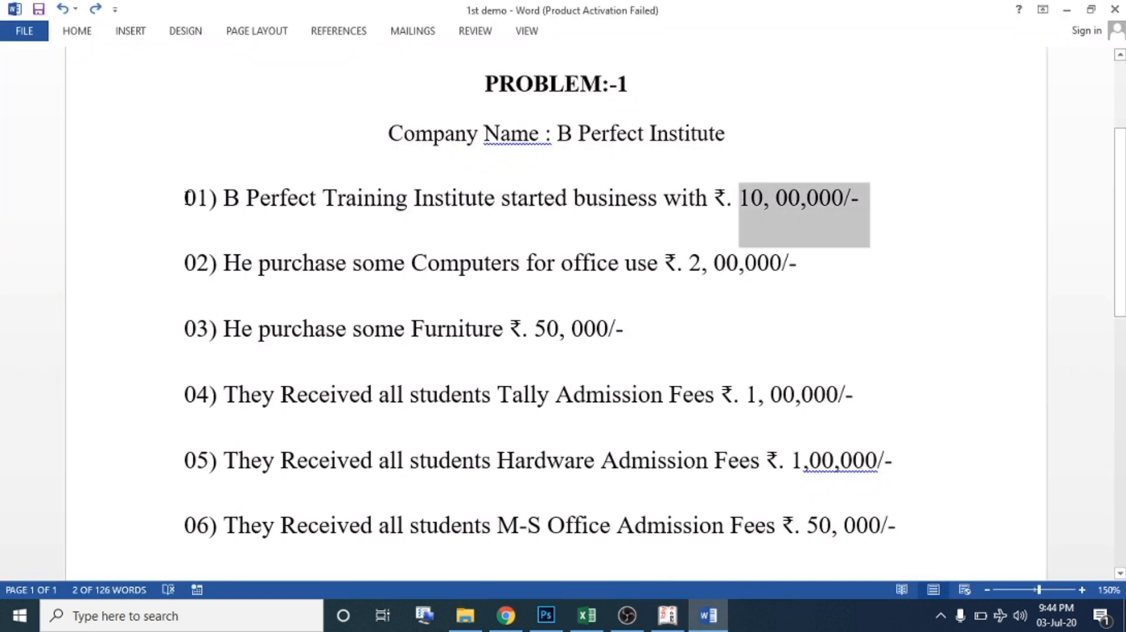
left_click(158, 198)
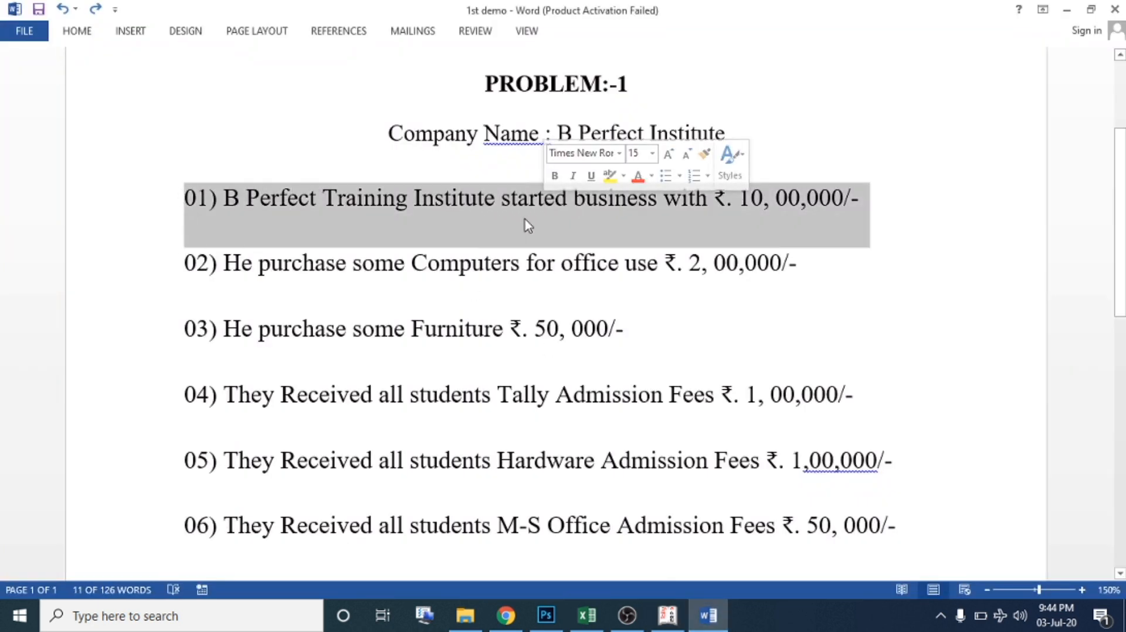
left_click(800, 222)
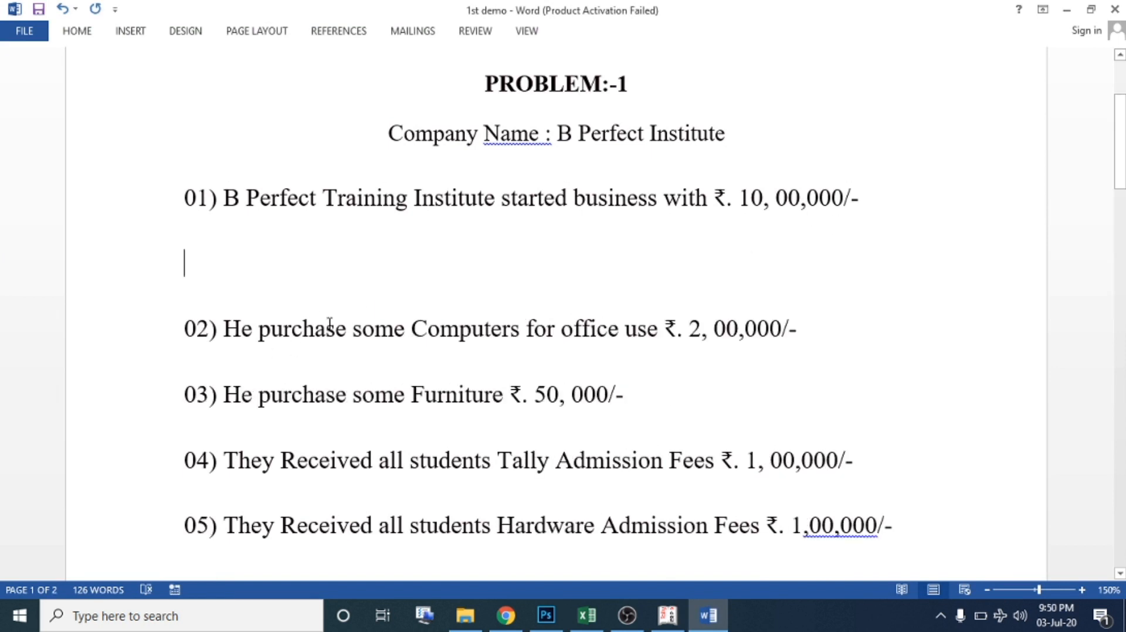
left_click_drag(223, 197, 863, 209)
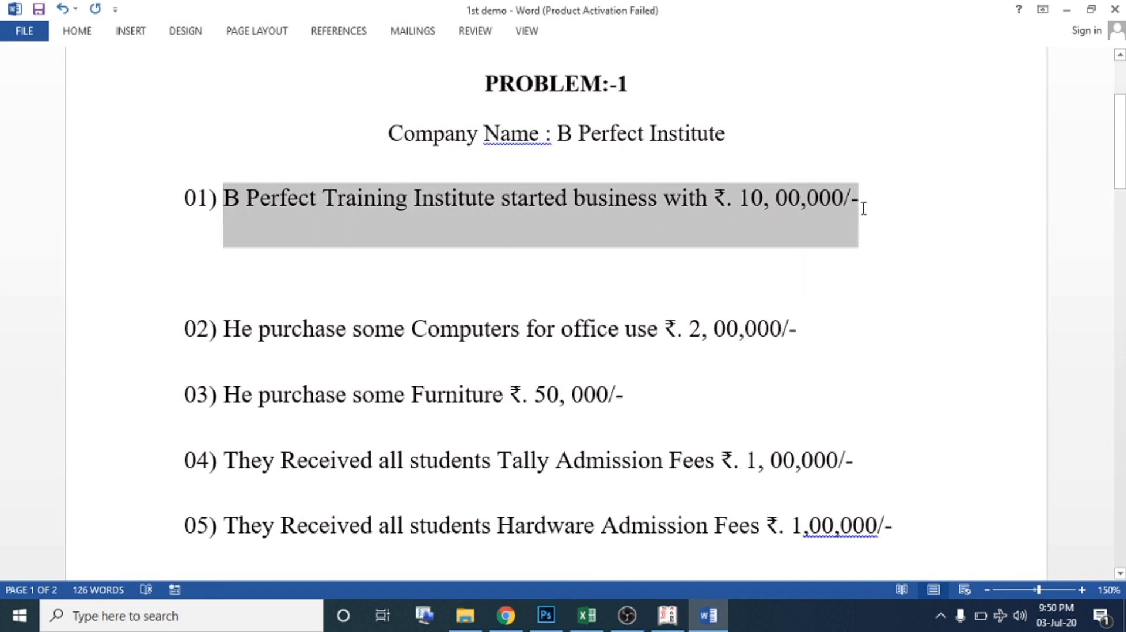
left_click(457, 221)
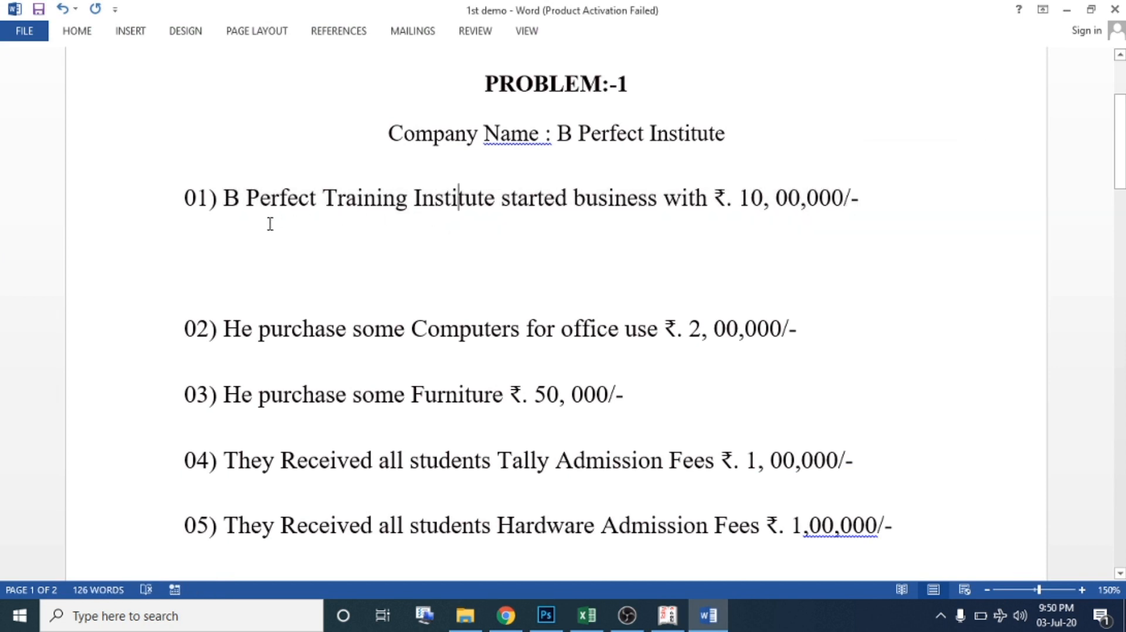
Add separate lines reading "Receipt", "Dr." and "Cr." below transaction 01.
left_click(243, 249)
type("Receipt")
key("Return")
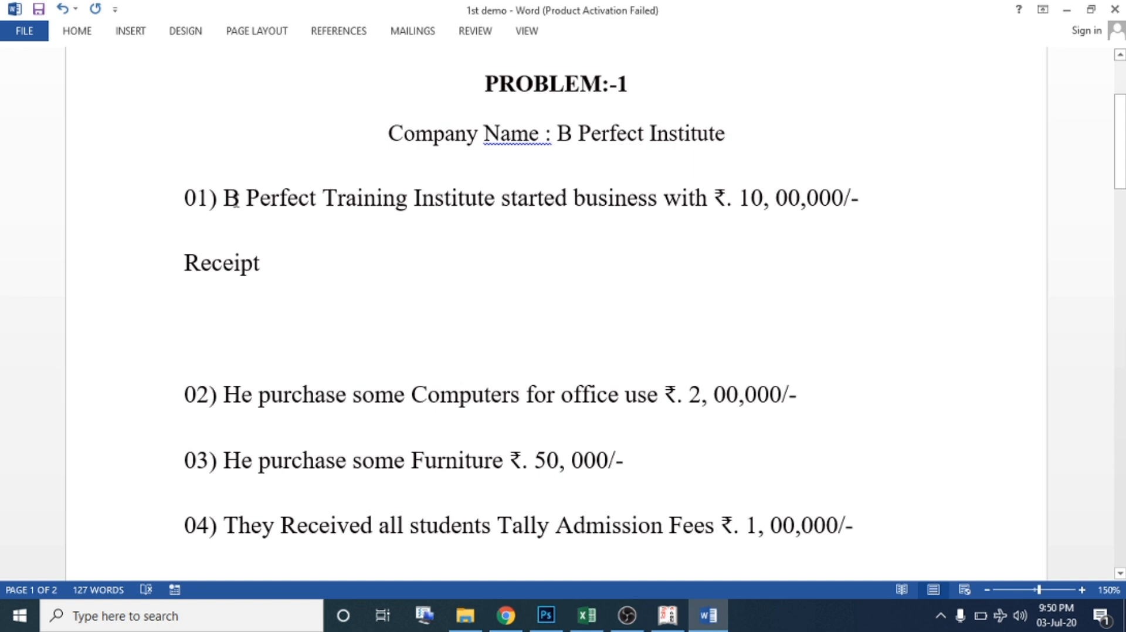
left_click_drag(236, 200, 824, 206)
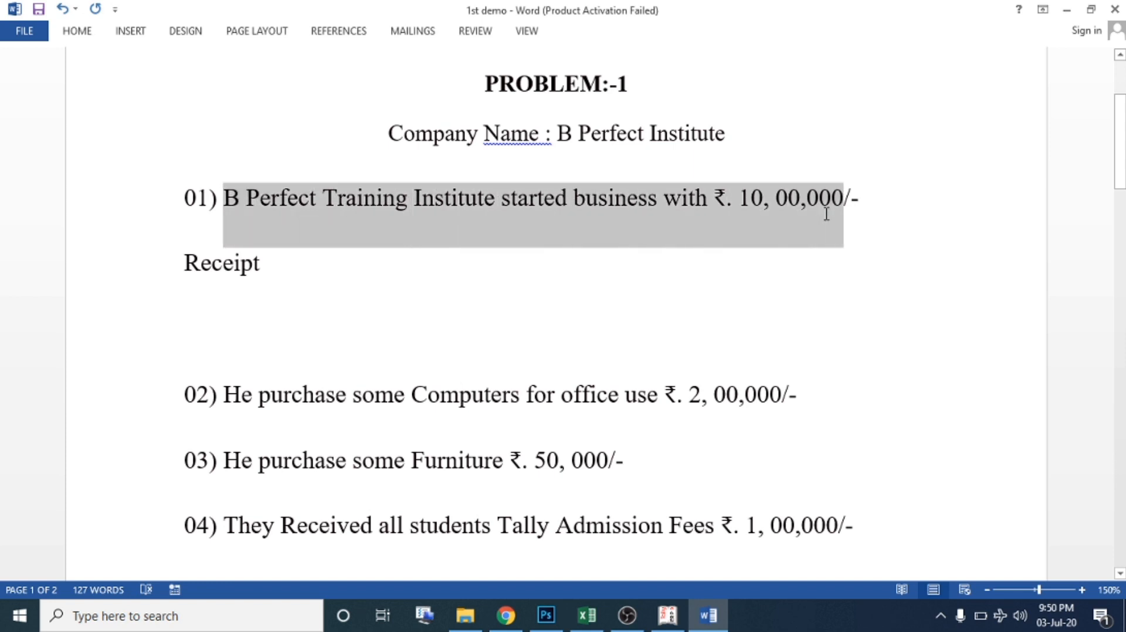
left_click(350, 261)
key("Return")
type("Dr.")
key("Return")
type("Cr.")
Complete the Dr. line with "Cash" and the Cr. line with "B Perfect Institute".
left_click(274, 322)
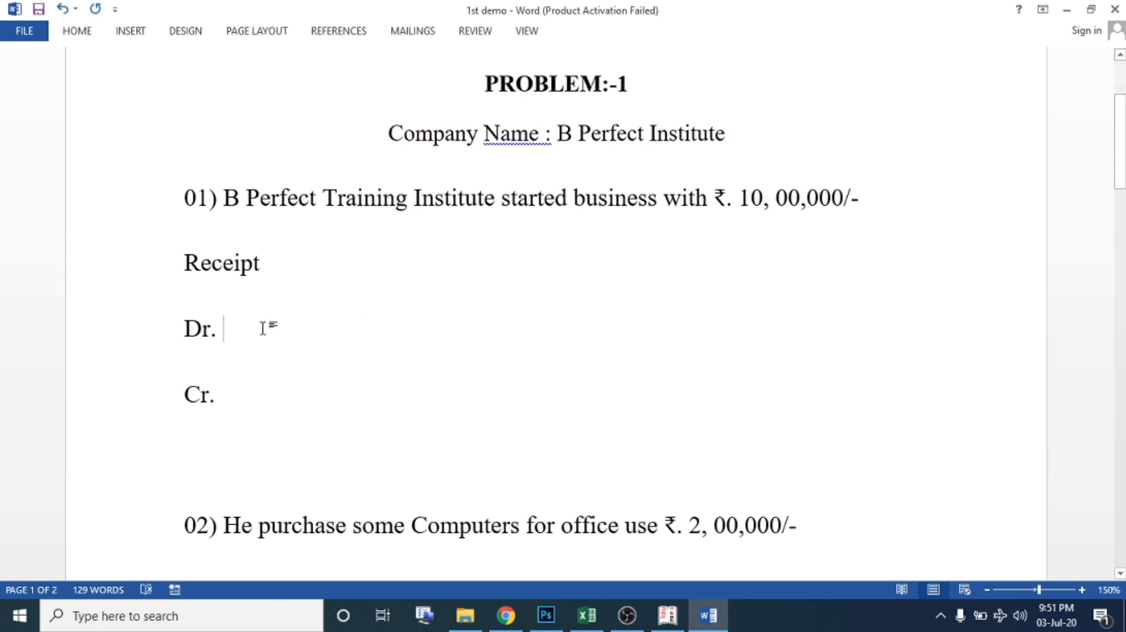
left_click_drag(269, 258, 198, 273)
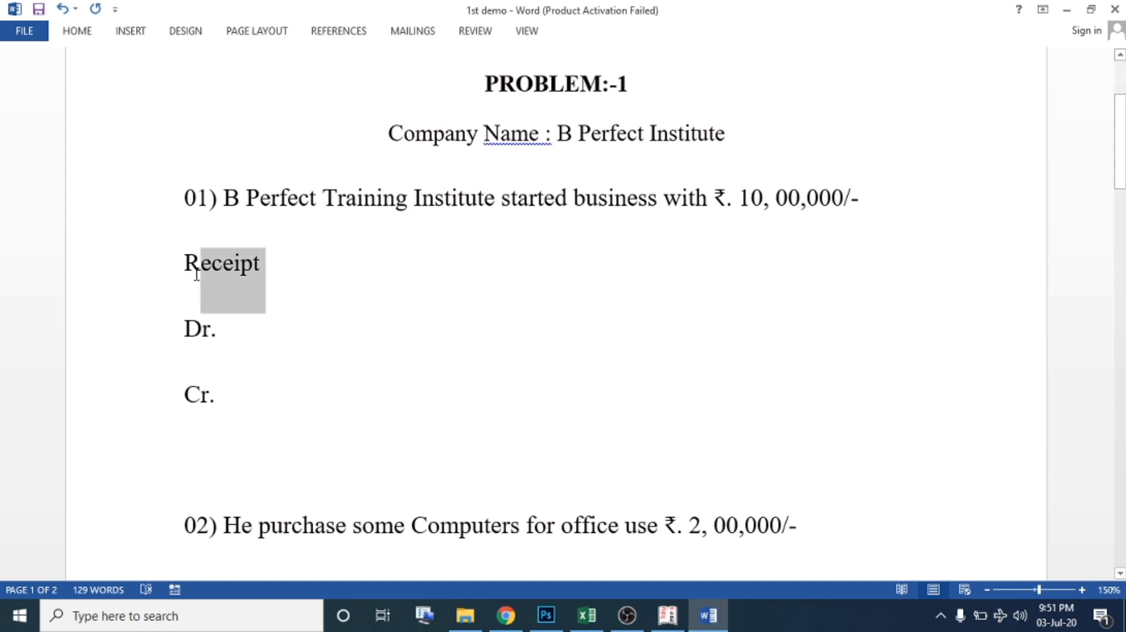
left_click(247, 339)
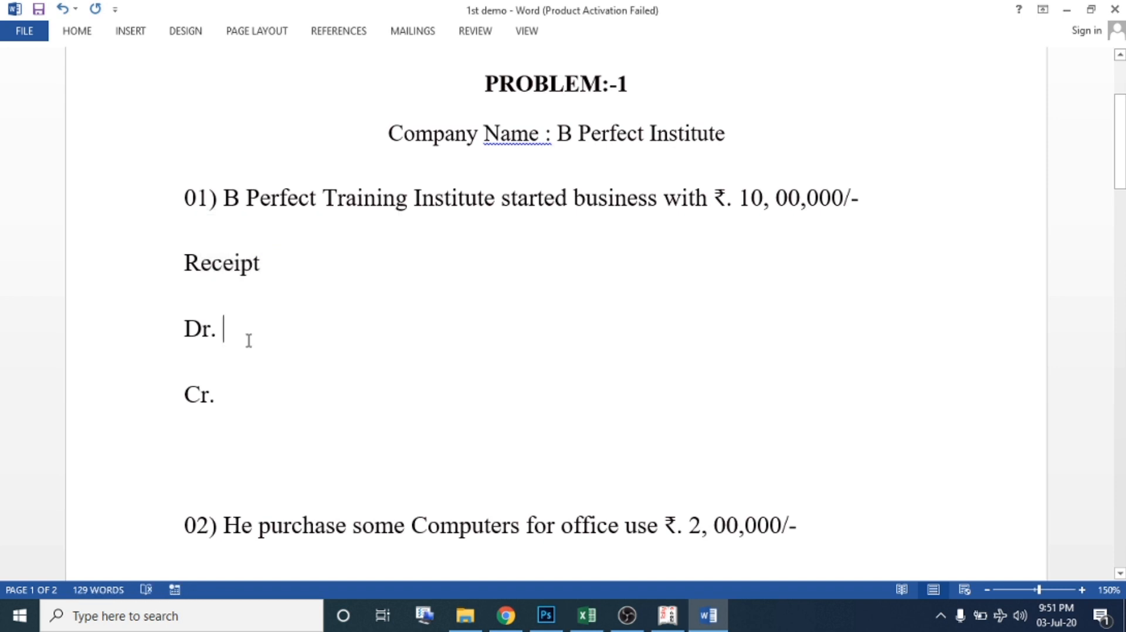
type("Cash")
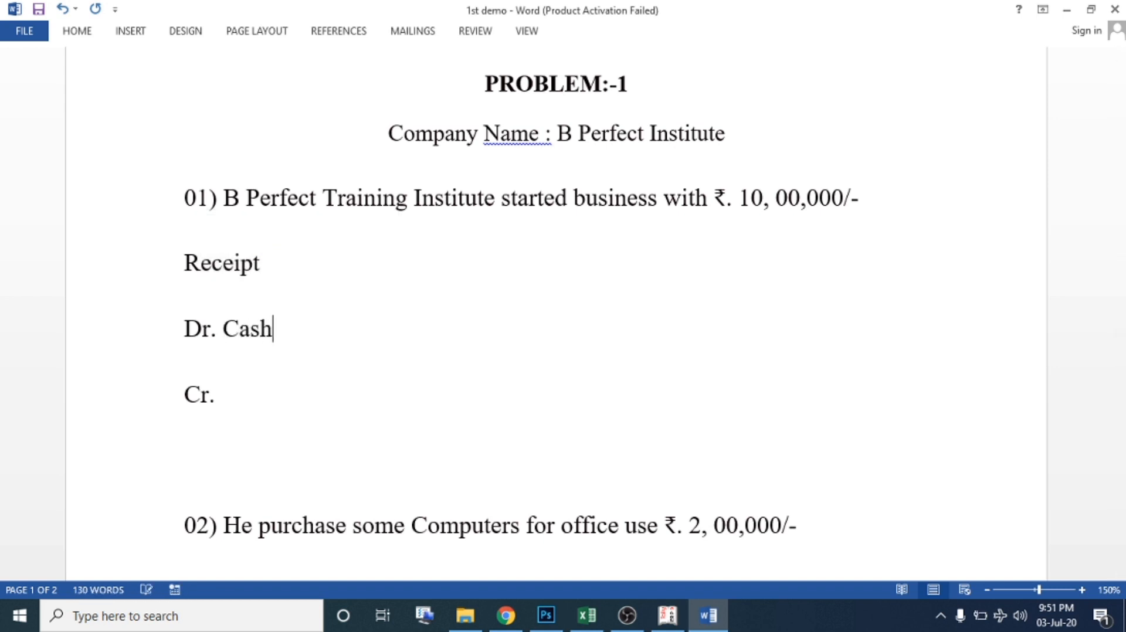
scroll(388, 320, "down", 1)
left_click(326, 345)
type("B")
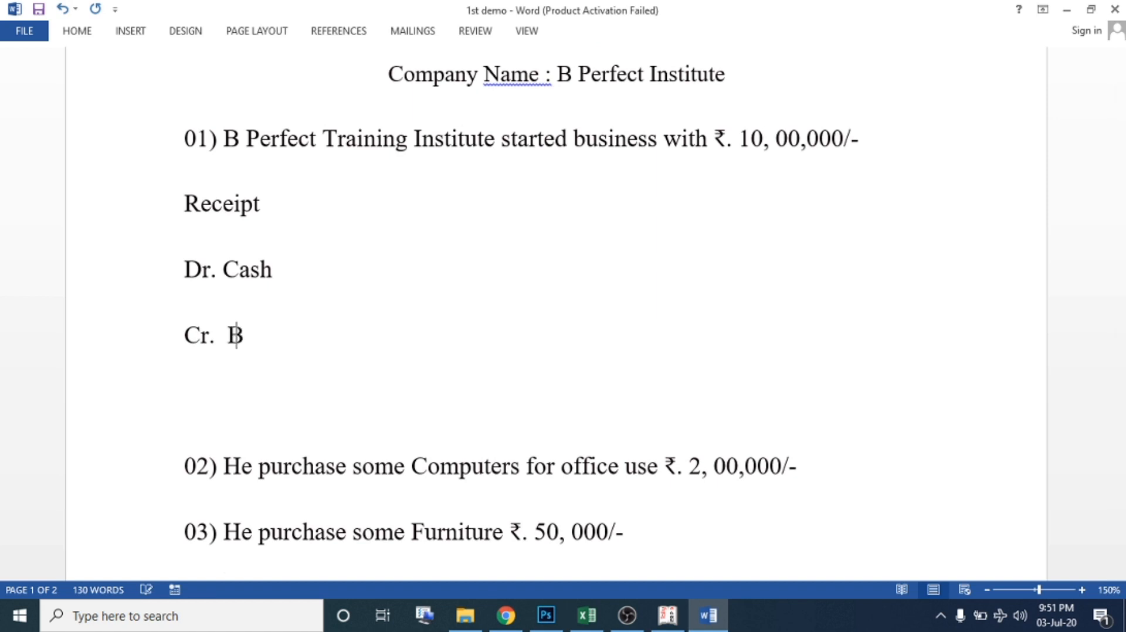
type(" Perfect Institute")
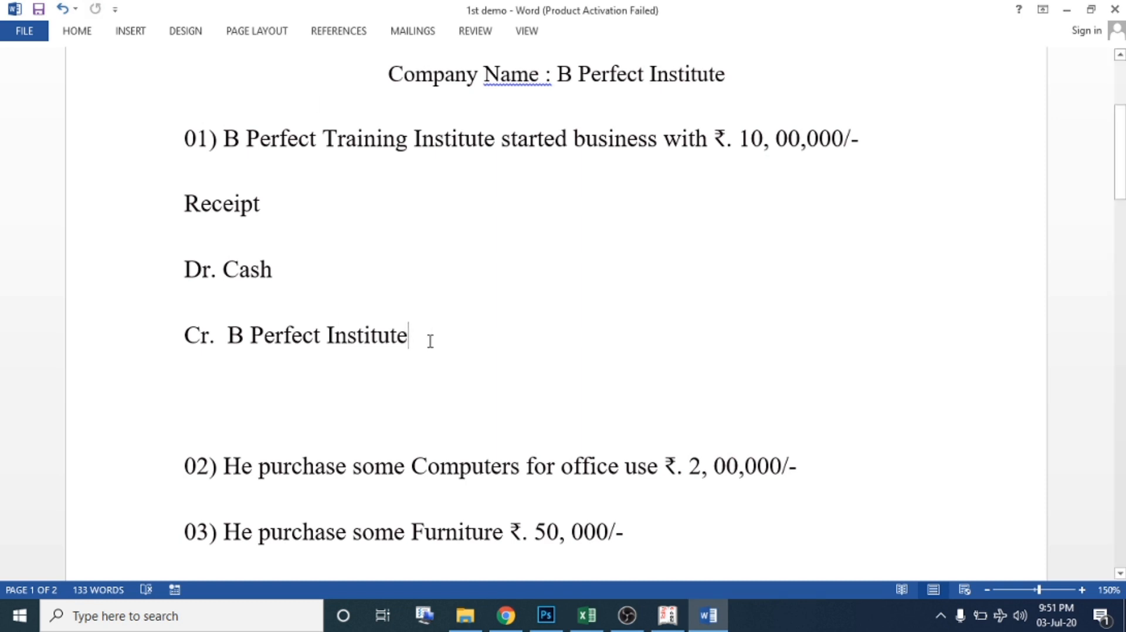
Delete the Receipt, Dr. and Cr. lines and the leftover blank line below transaction 01.
left_click_drag(430, 340, 176, 209)
key("BackSpace")
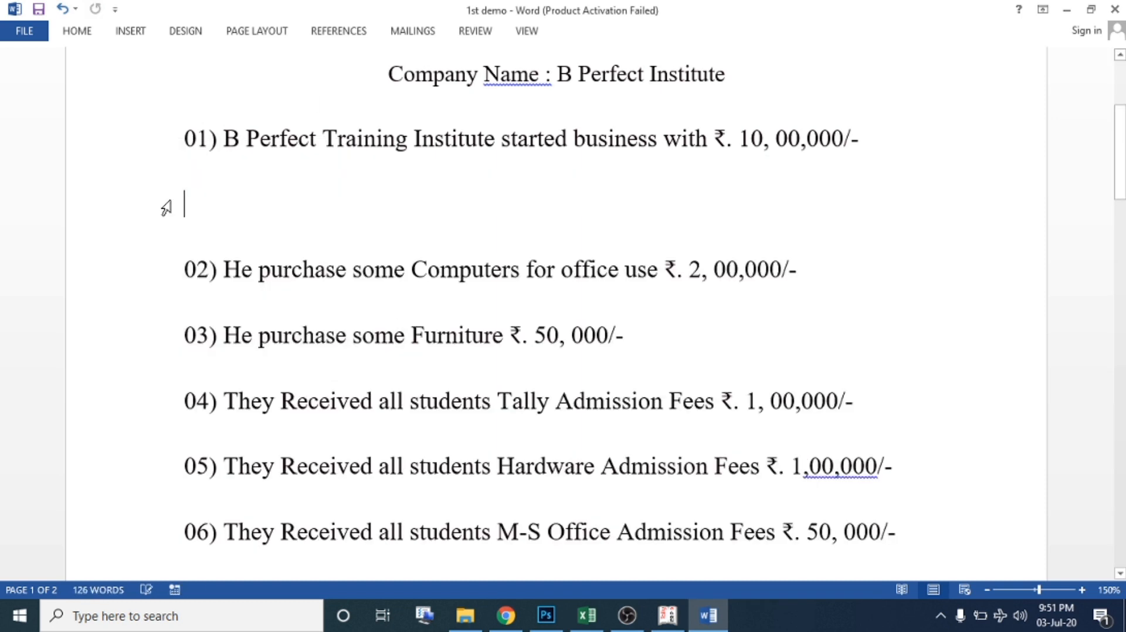
key("BackSpace")
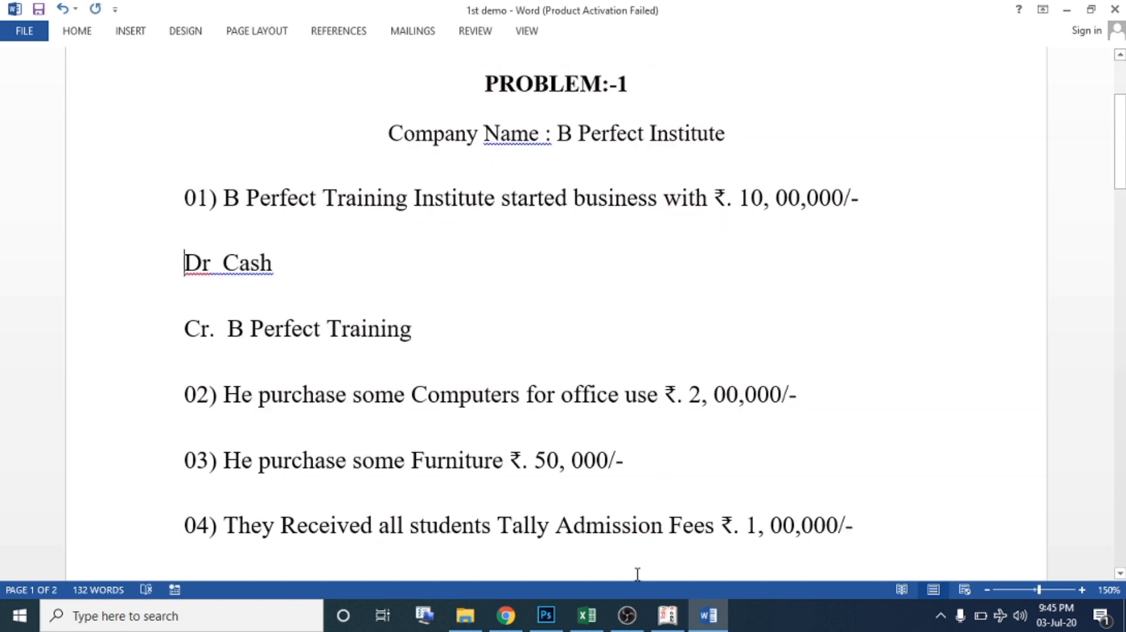
Switch to Tally.ERP 9 and create a ledger named B Perfect Capital from the receipt voucher's credit line.
left_click(667, 616)
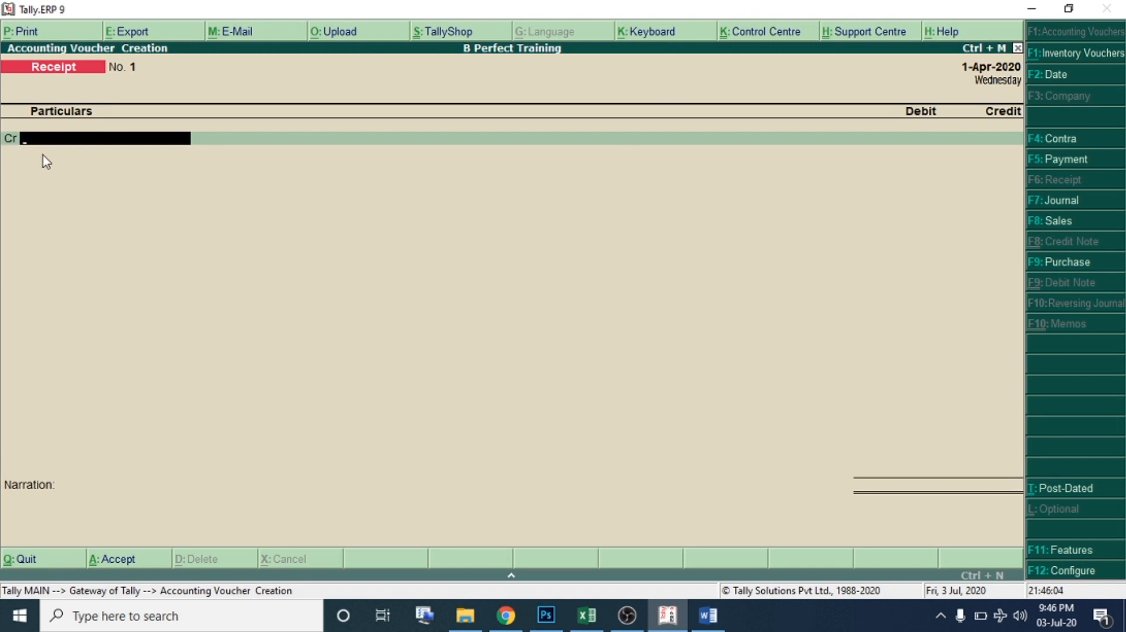
key("alt+c")
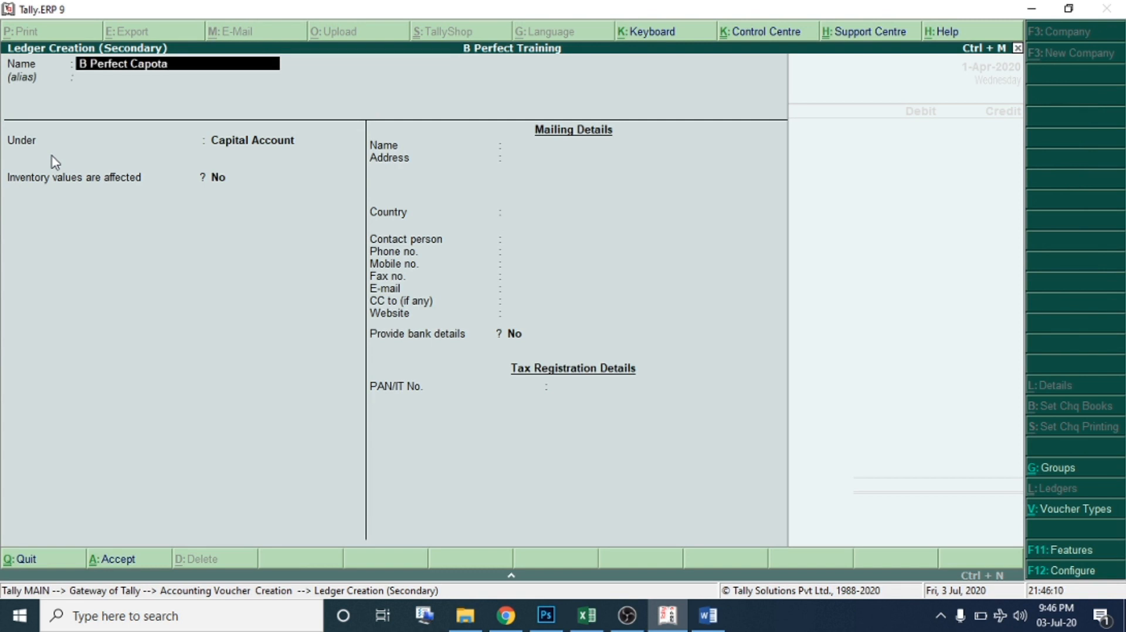
type("B Perfect Capital")
key("Return")
key("Return")
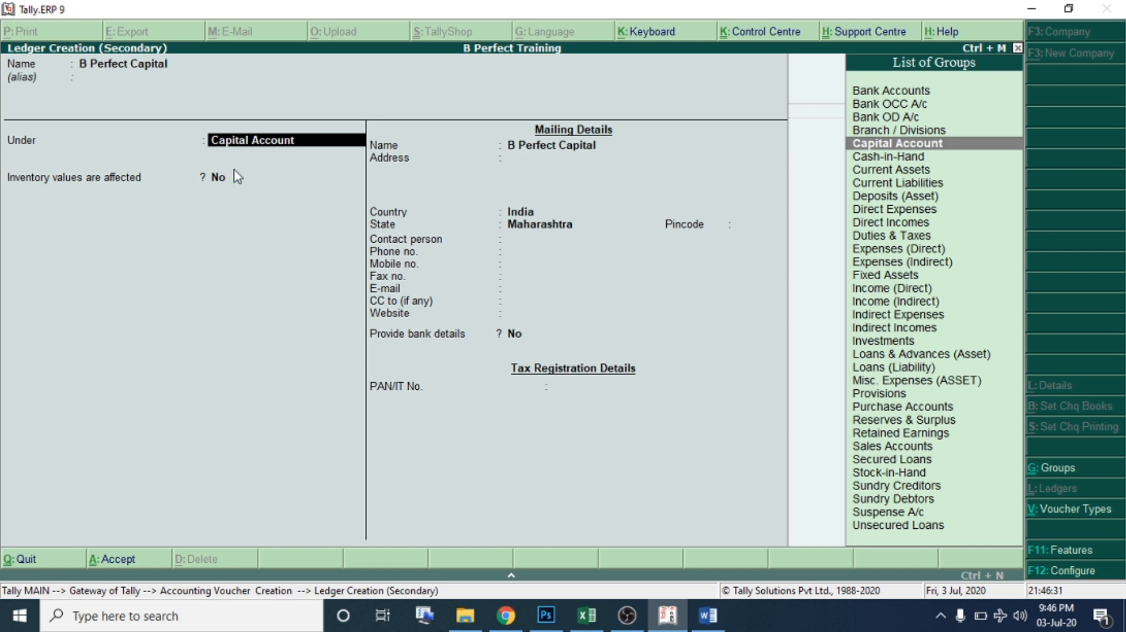
Place the ledger under Capital Account, keep the default mailing and bank details, and save it.
key("Return")
key("Return")
key("Return")
key("Return")
key("Return")
key("Return")
key("Return")
key("Return")
key("Return")
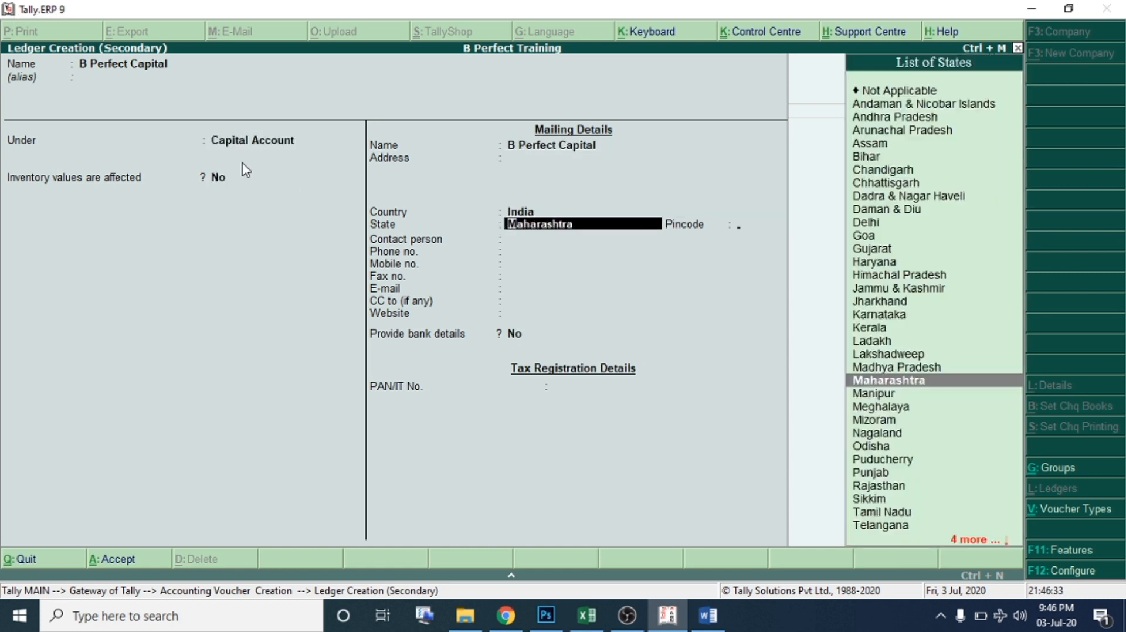
key("Return")
key("Return")
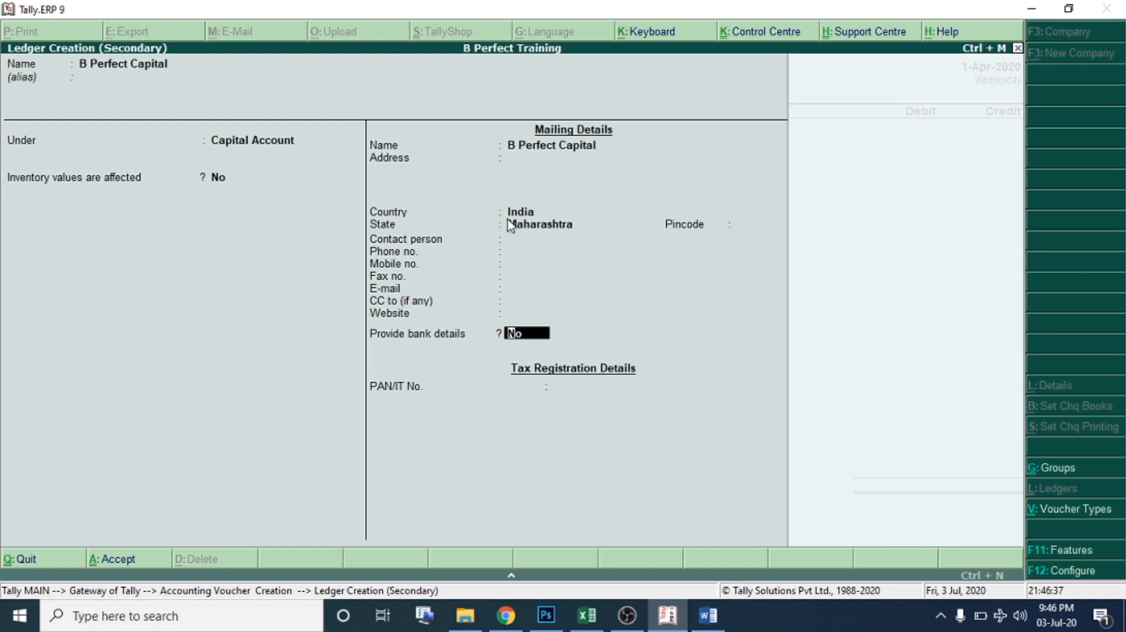
key("Return")
key("Return")
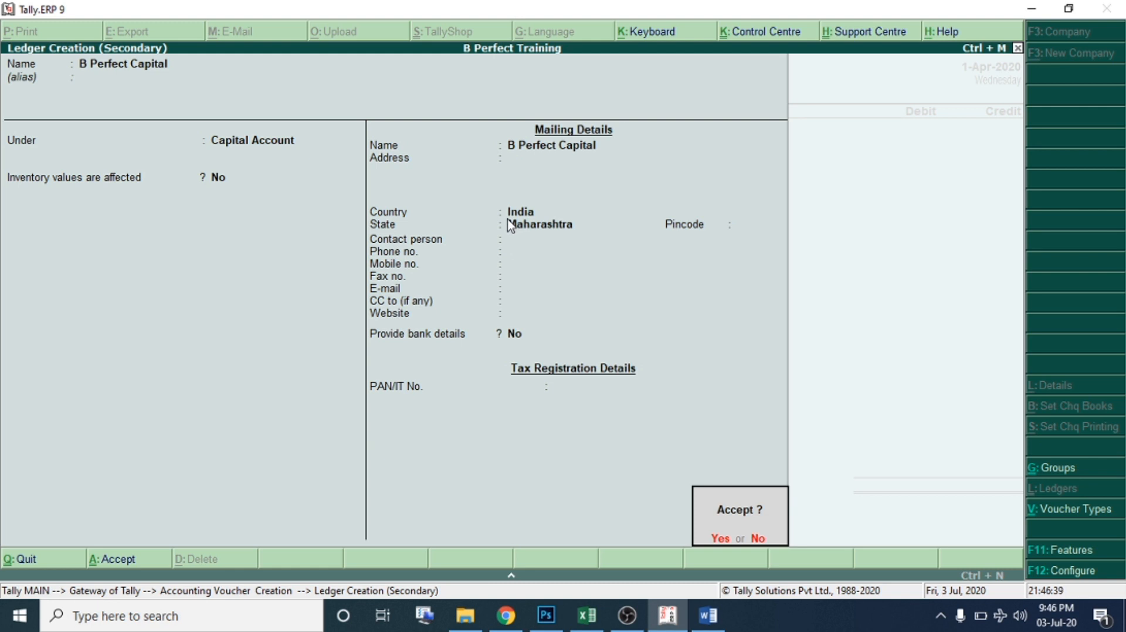
key("Return")
Credit B Perfect Capital with 1000000 and debit Cash with the same amount in the receipt voucher.
type("1000000")
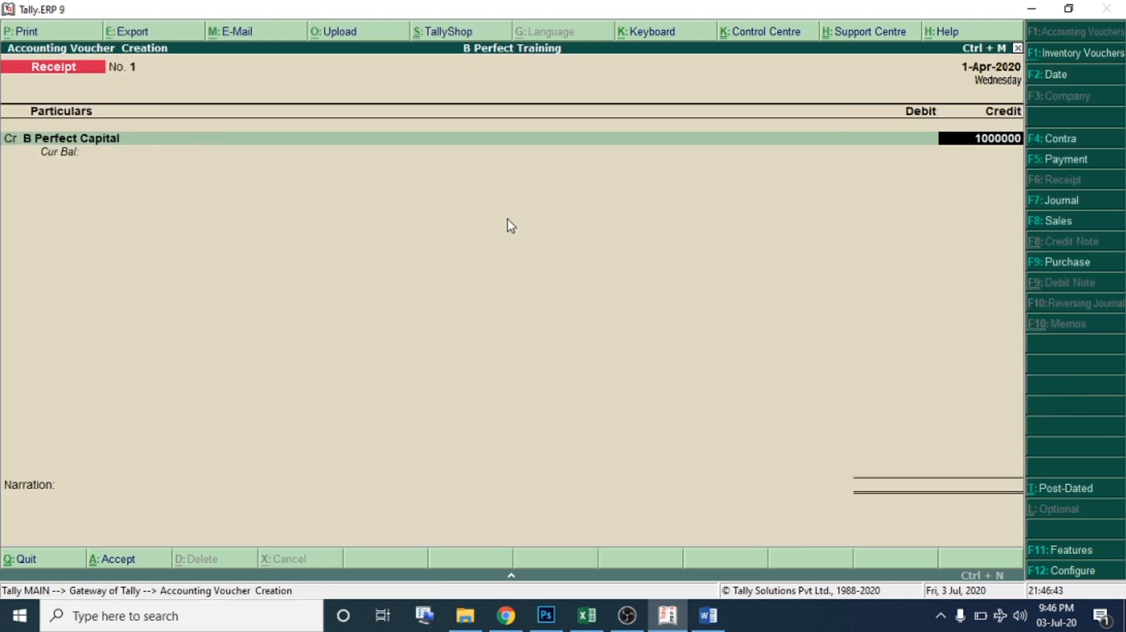
key("Return")
key("Return")
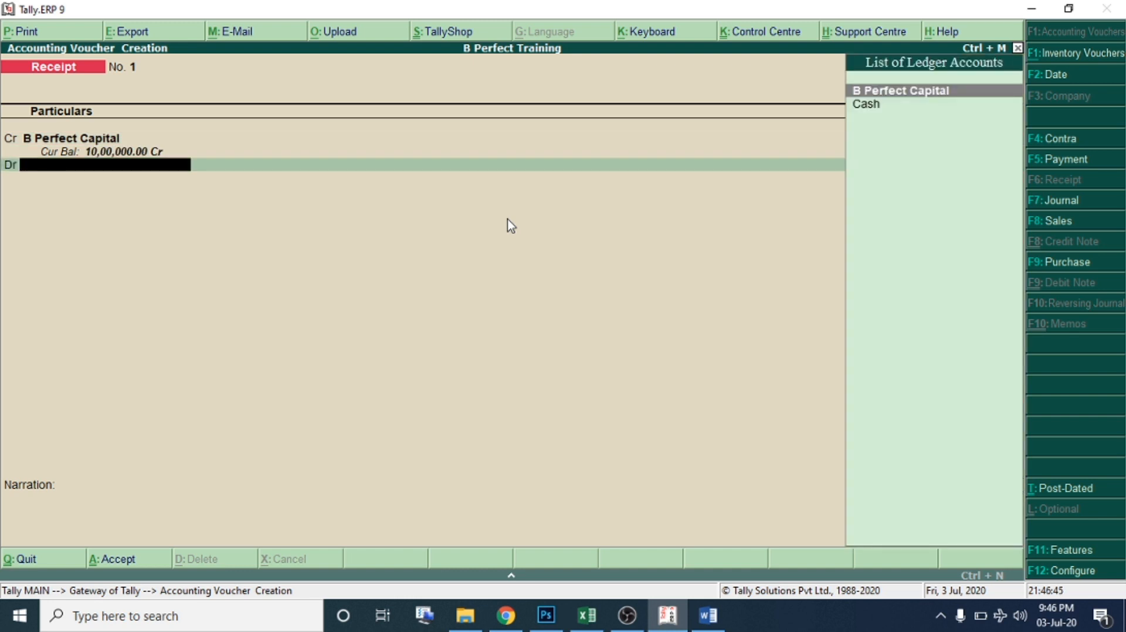
key("Down")
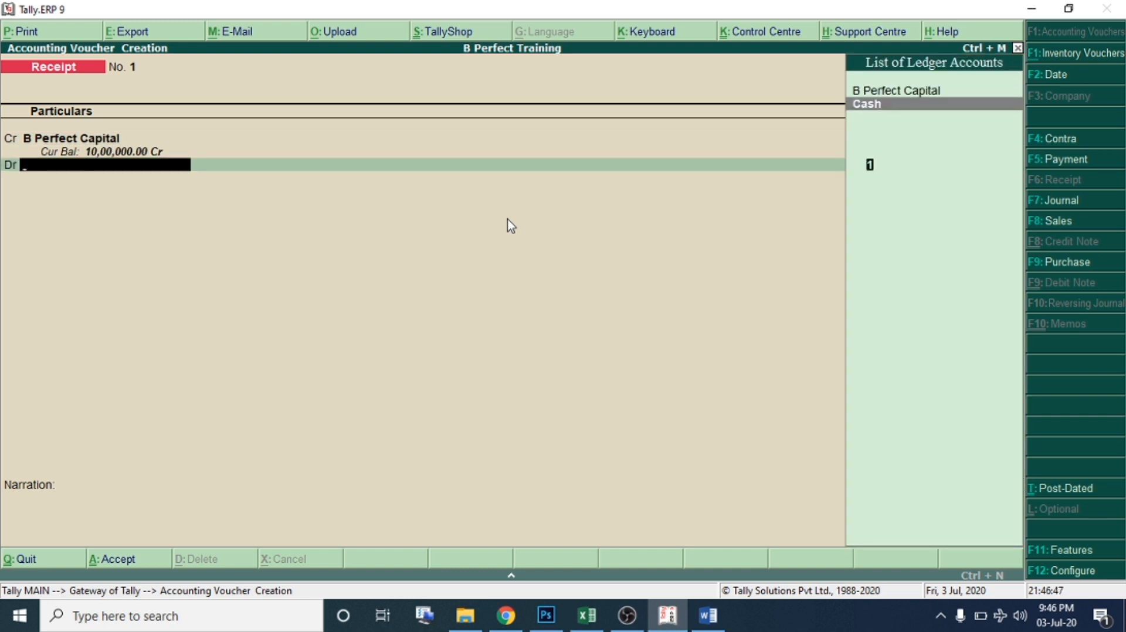
key("Return")
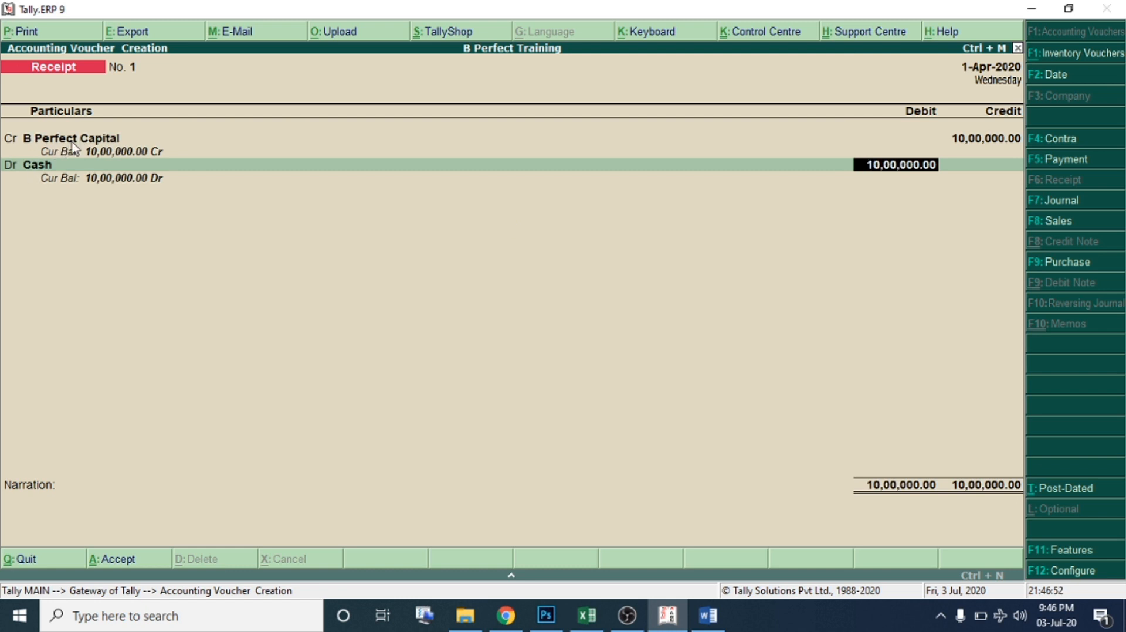
key("Return")
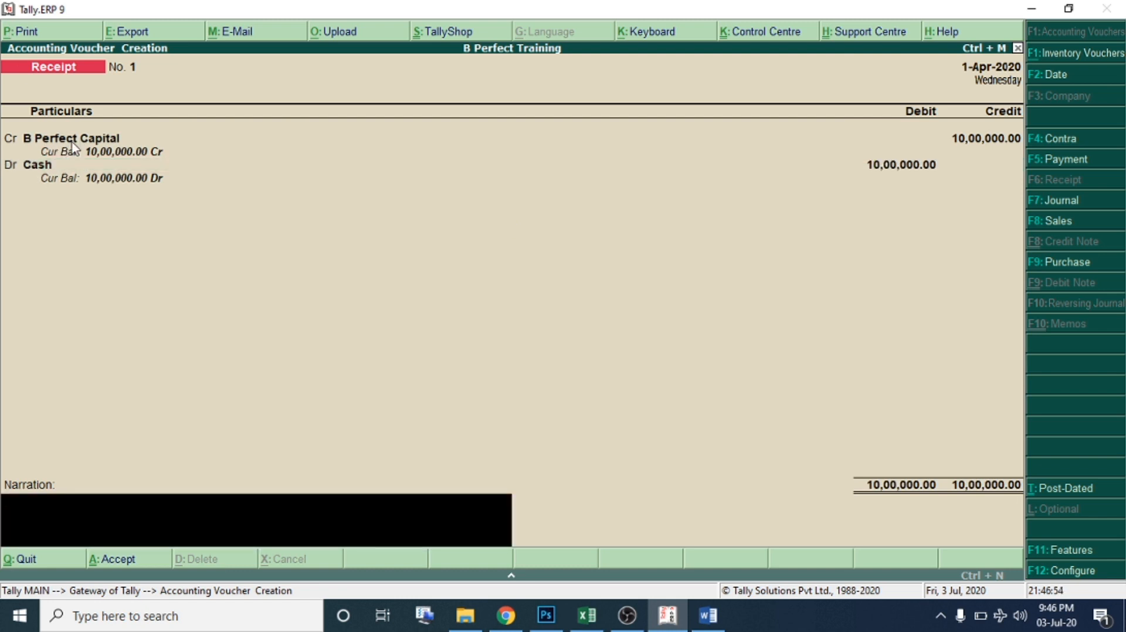
Save the capital receipt voucher without a narration and leave voucher creation.
key("Return")
key("Escape")
key("Return")
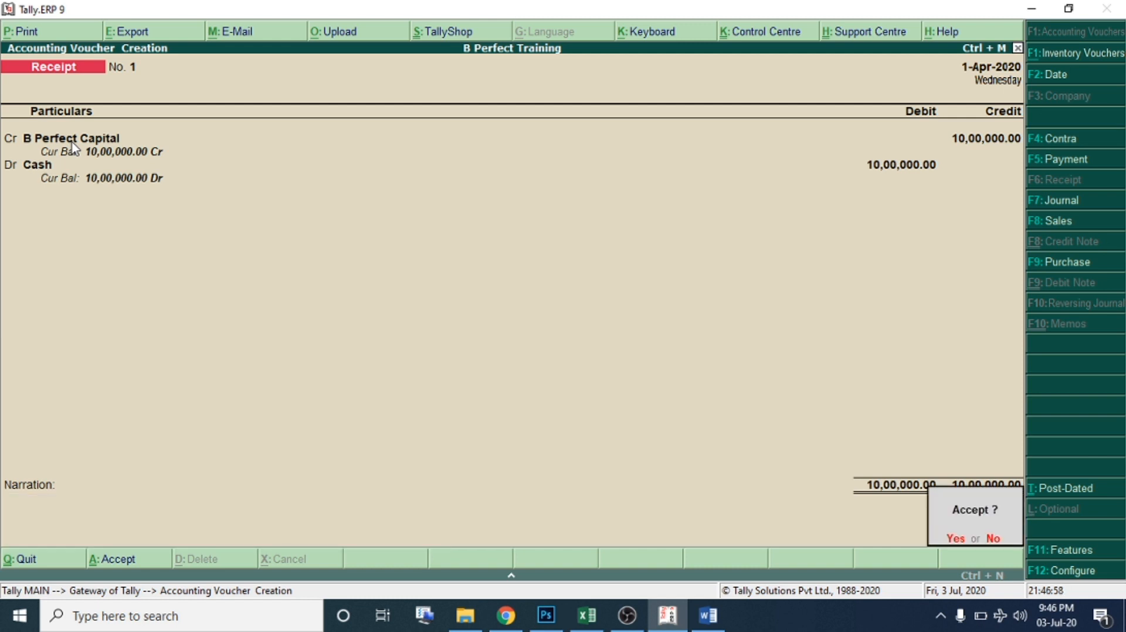
key("Return")
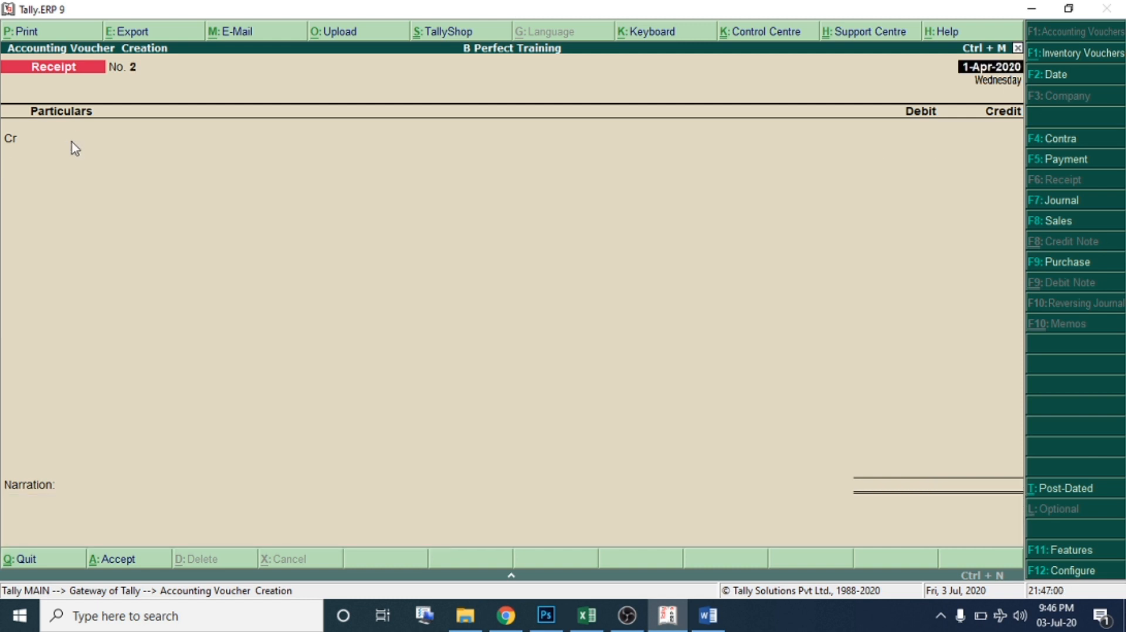
key("Escape")
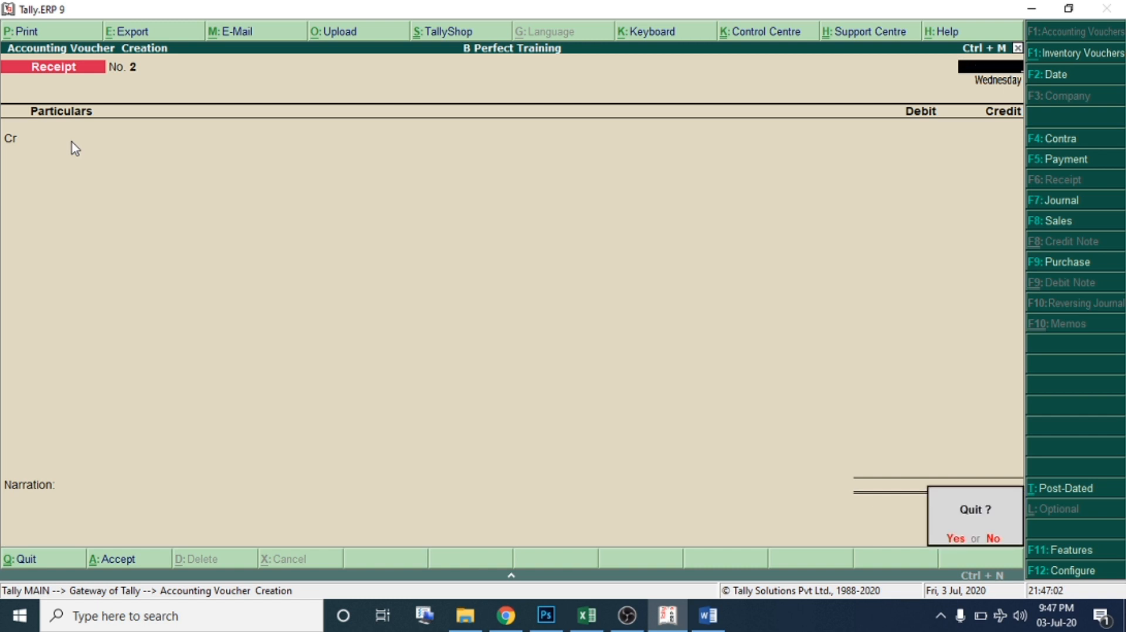
key("Return")
Open the Balance Sheet in detailed view and check the B Perfect Capital and Cash-in-Hand entries.
key("Down")
key("Down")
key("Down")
key("Down")
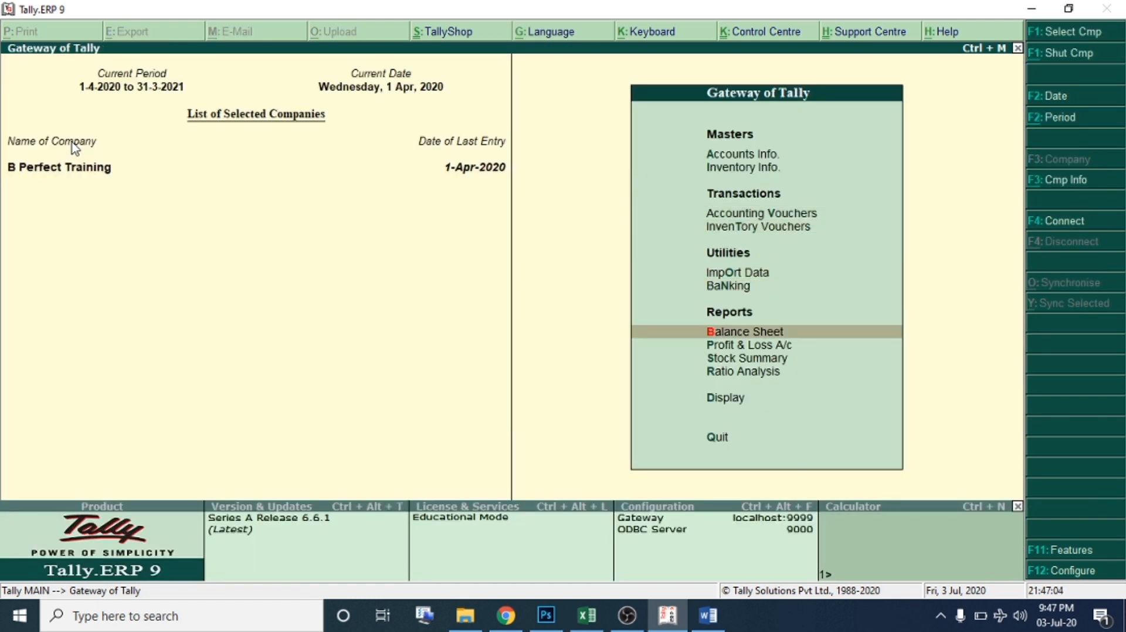
key("Return")
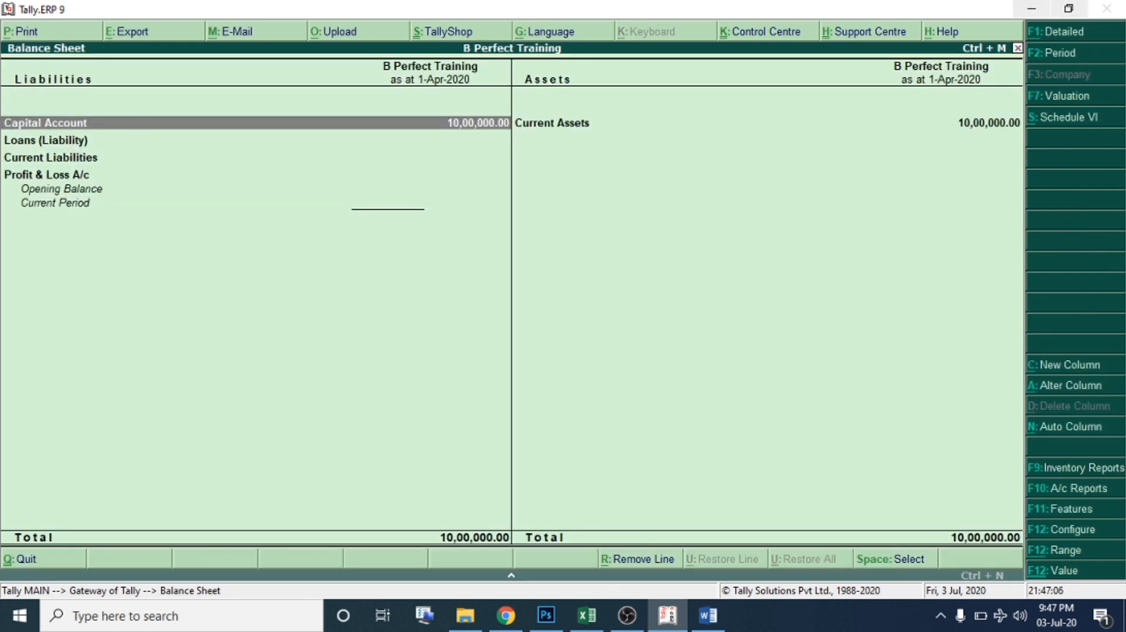
left_click(1089, 36)
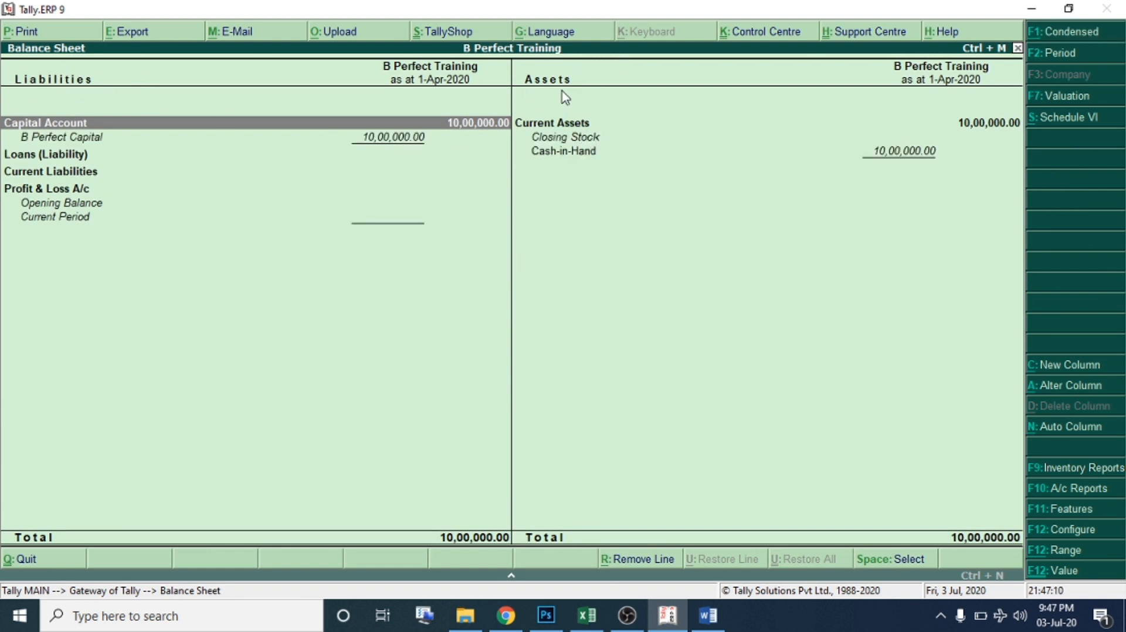
left_click(84, 139)
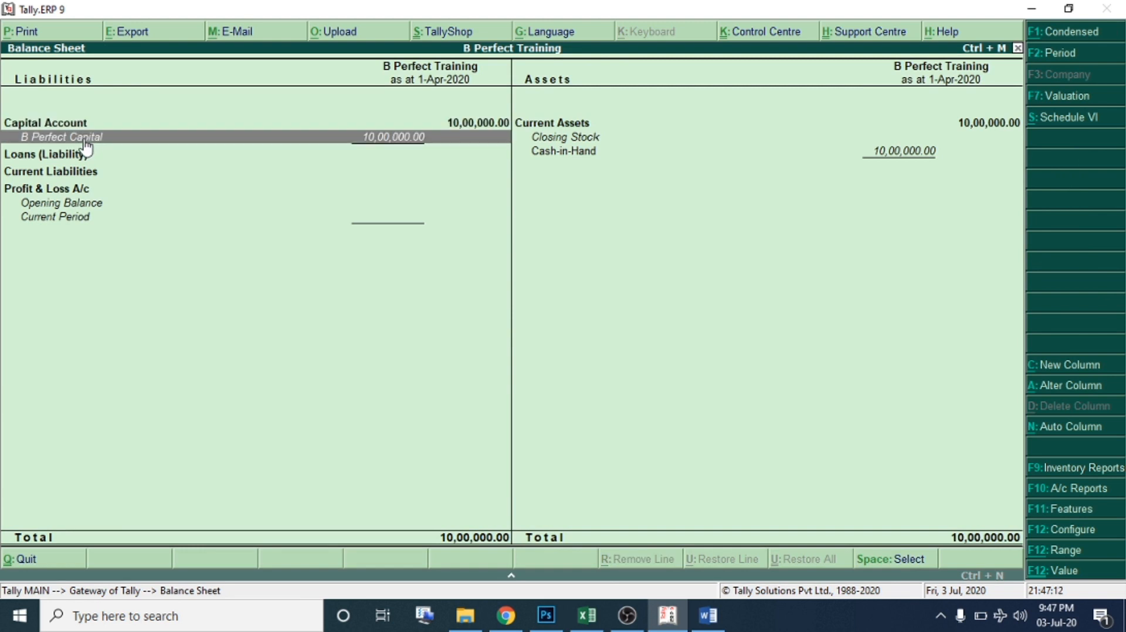
left_click(686, 152)
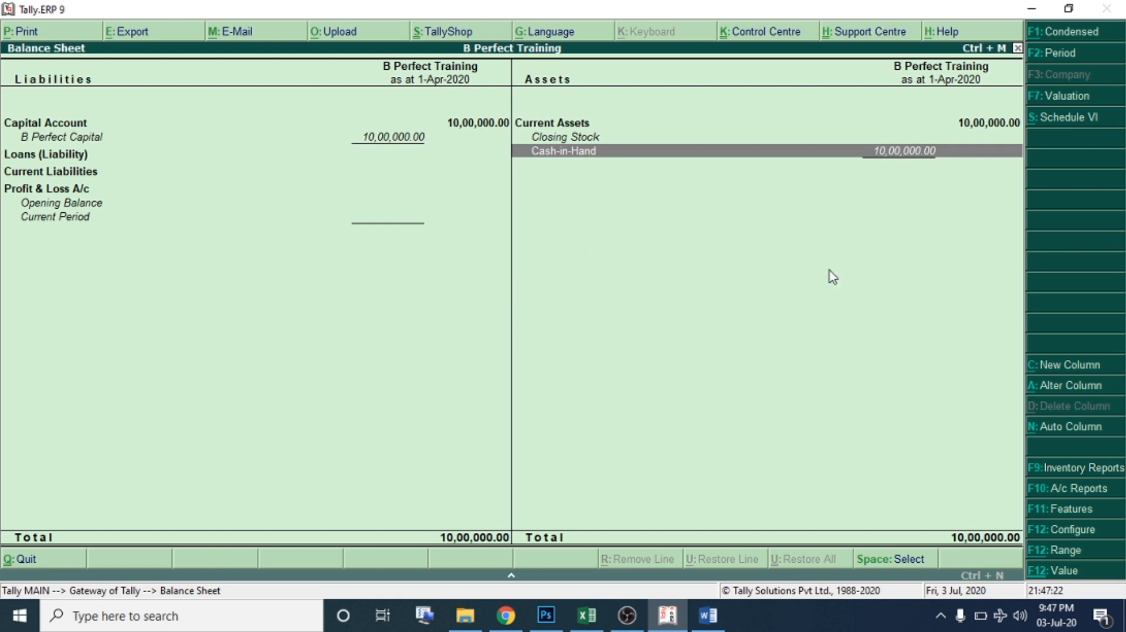
key("Escape")
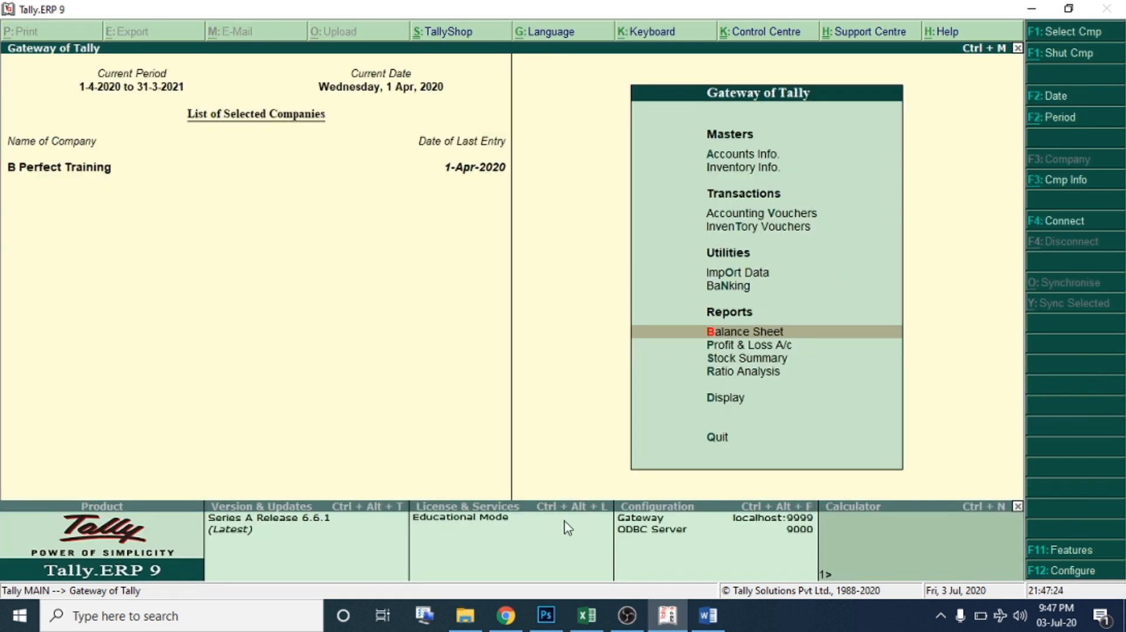
Switch to the Word problem and delete the extra lines between transactions 01 and 02.
left_click(707, 614)
left_click(462, 344)
left_click_drag(462, 344, 169, 251)
key("BackSpace")
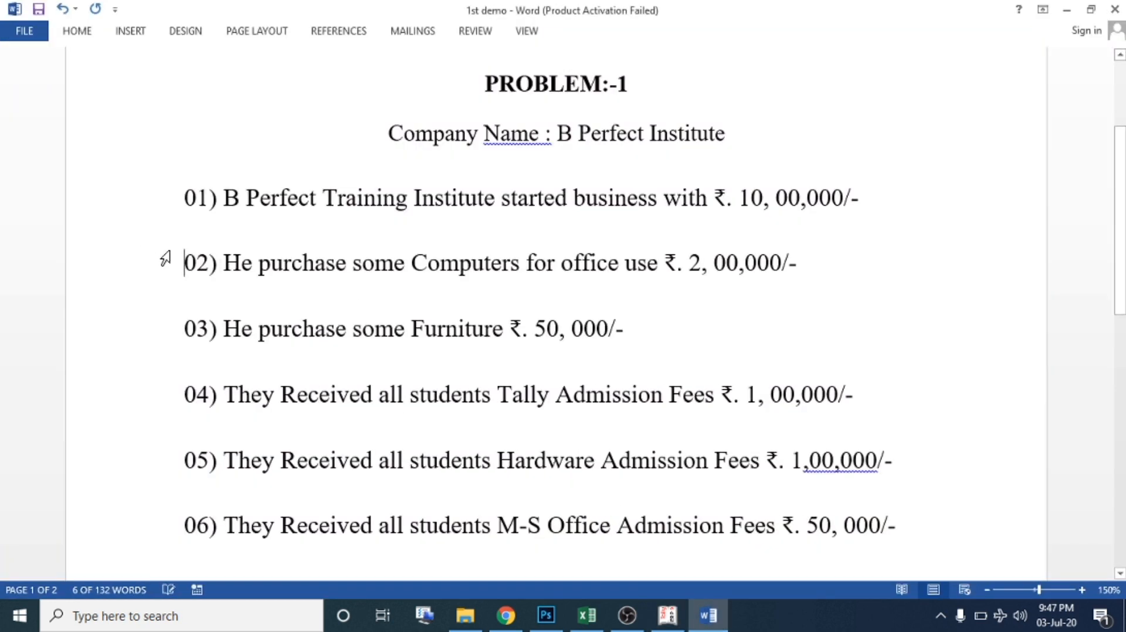
Examine transaction 02 for the item purchased and its amount, comparing it with the amount in transaction 01.
left_click_drag(223, 263, 802, 308)
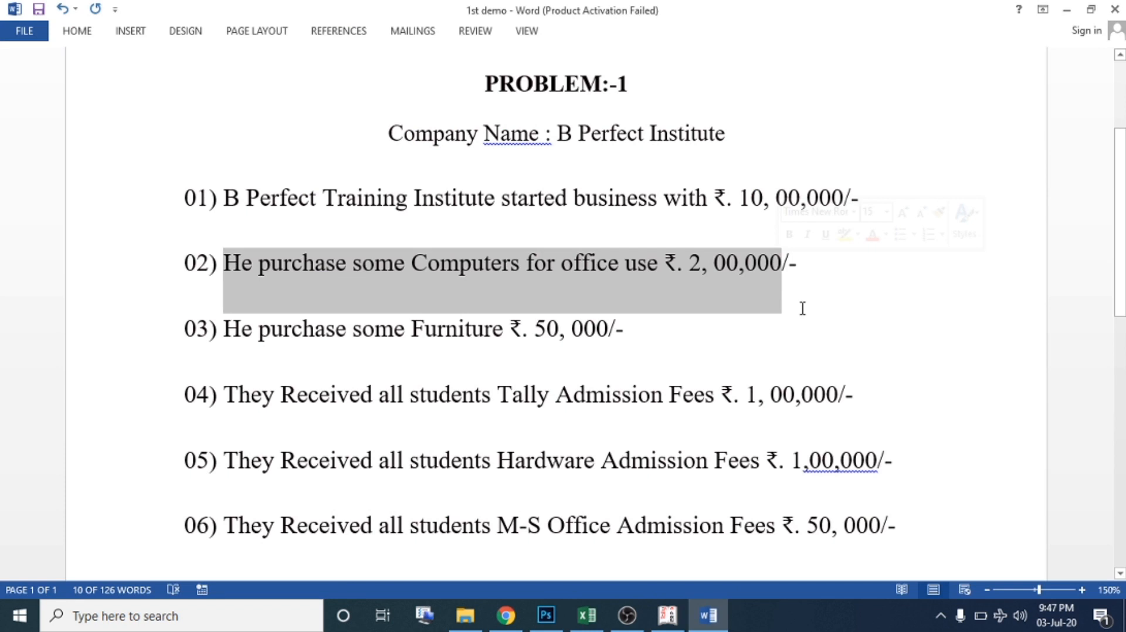
double_click(803, 269)
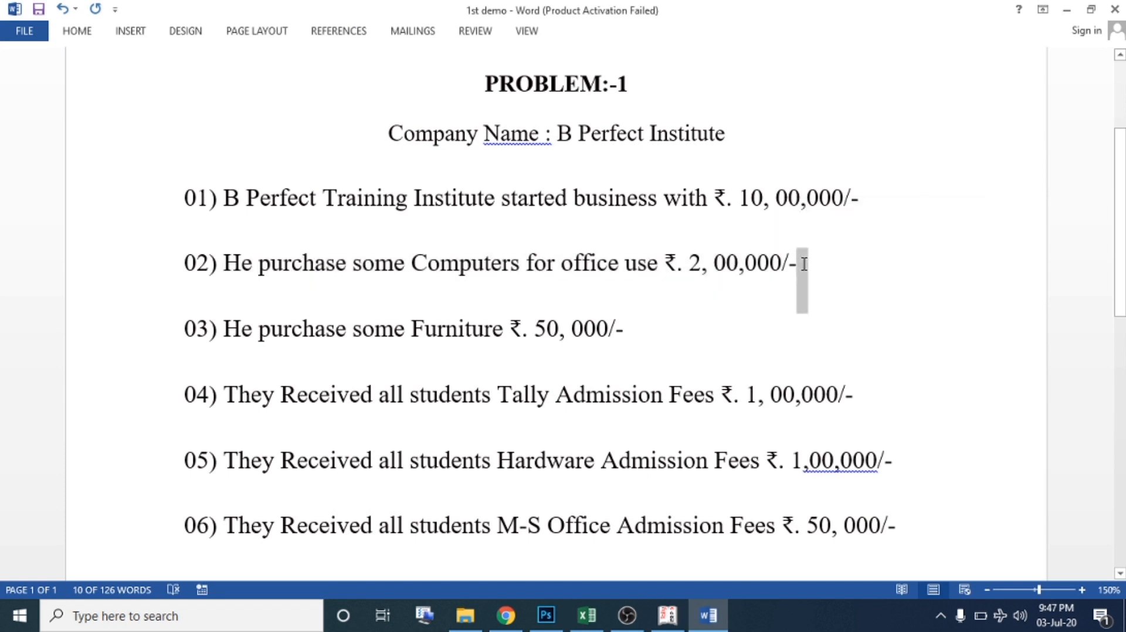
left_click_drag(679, 259, 767, 264)
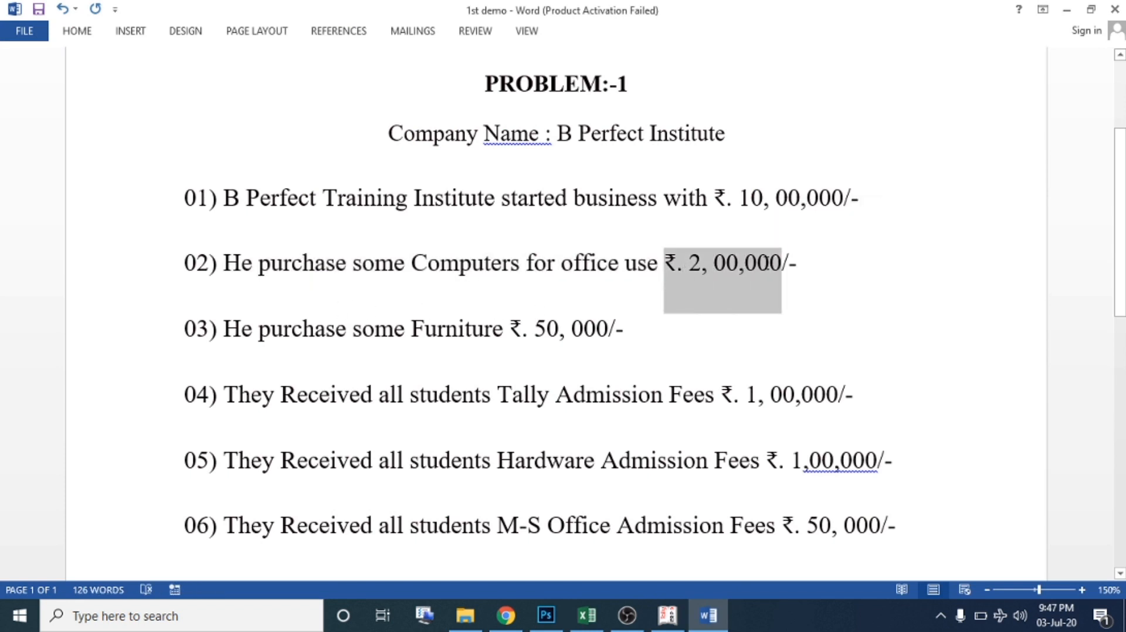
left_click_drag(740, 199, 801, 198)
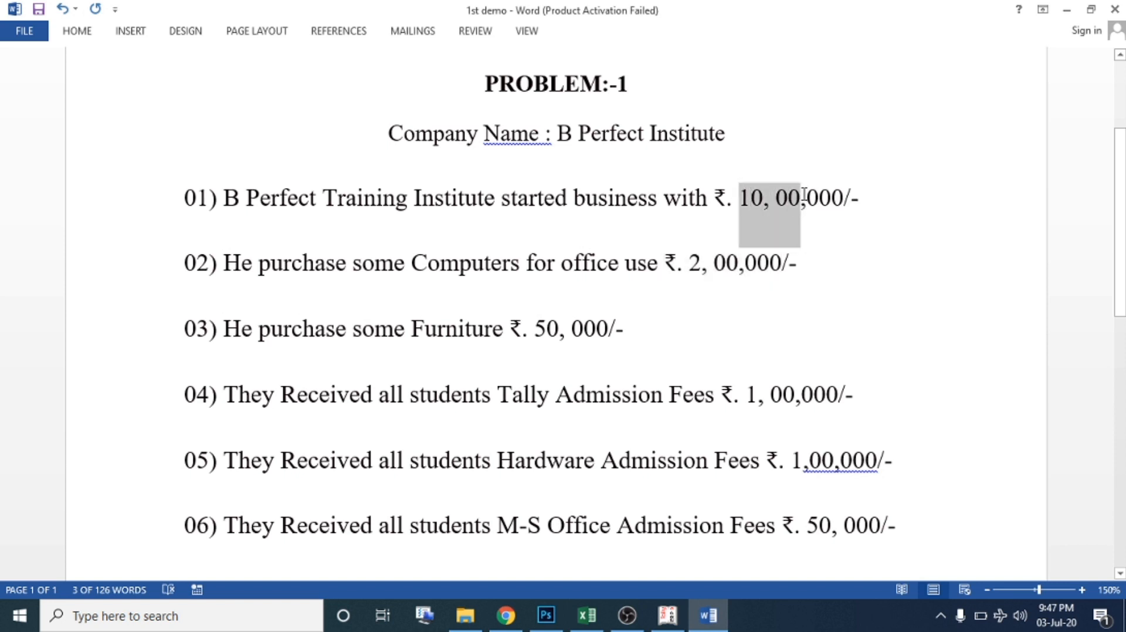
left_click_drag(692, 258, 780, 258)
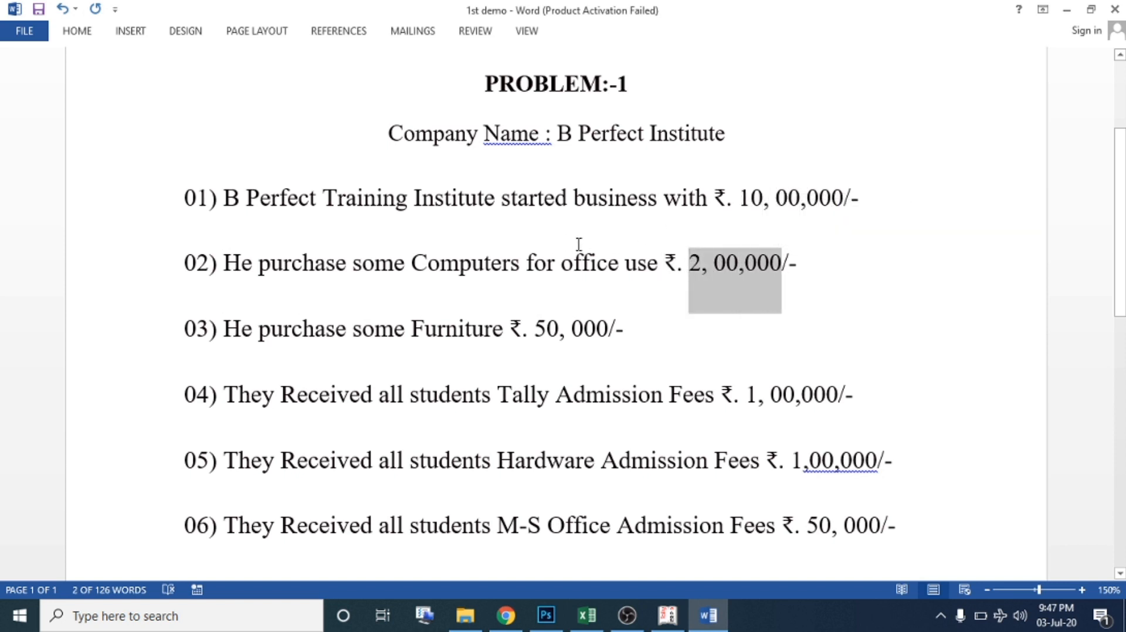
left_click_drag(411, 262, 520, 268)
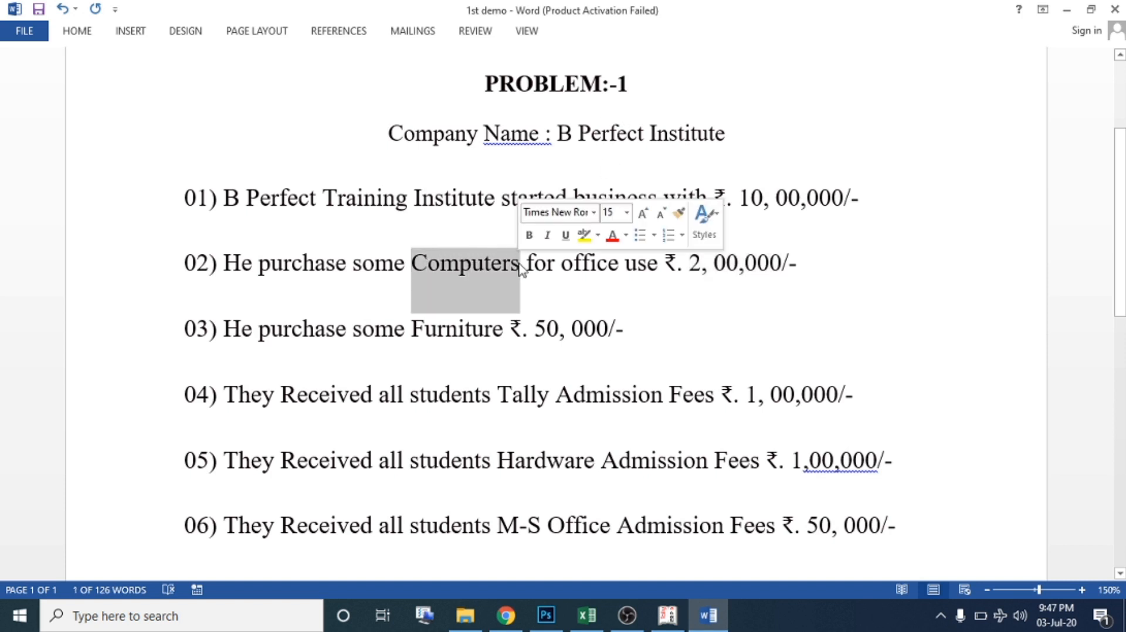
Add a line reading Payment below transaction 02 as its voucher type.
left_click(806, 267)
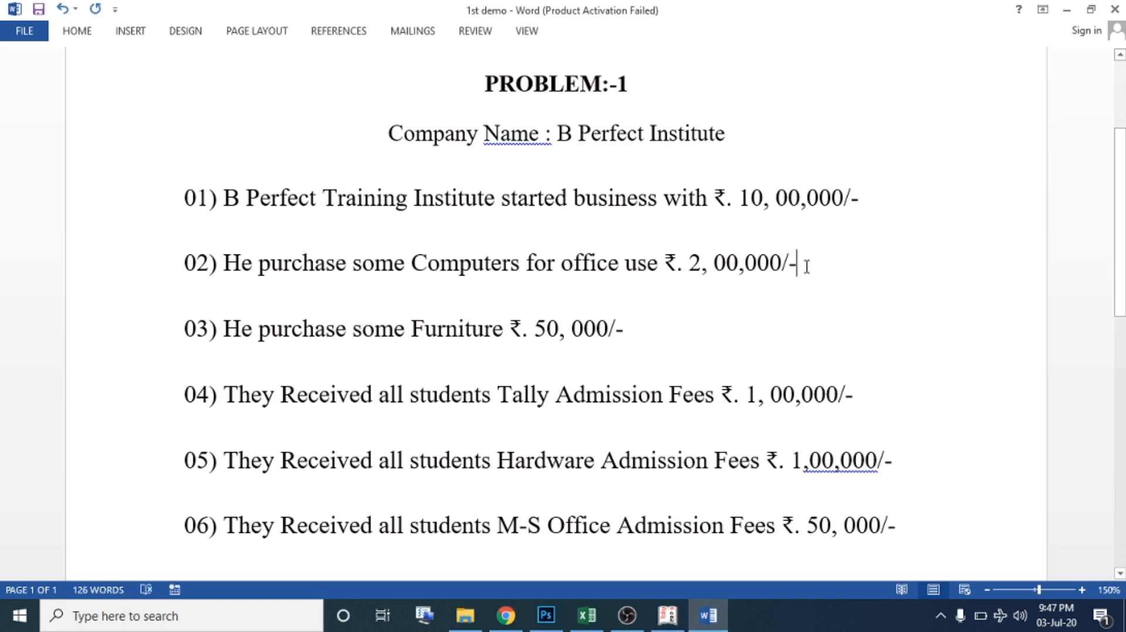
key("Return")
type("Dr")
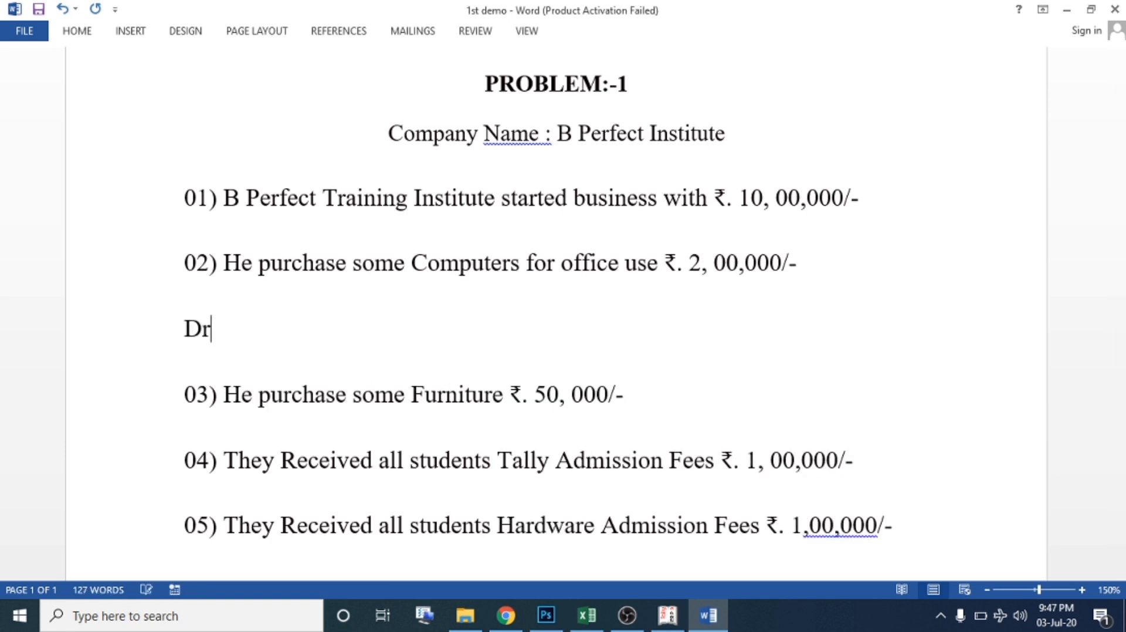
key("BackSpace")
left_click_drag(666, 262, 793, 293)
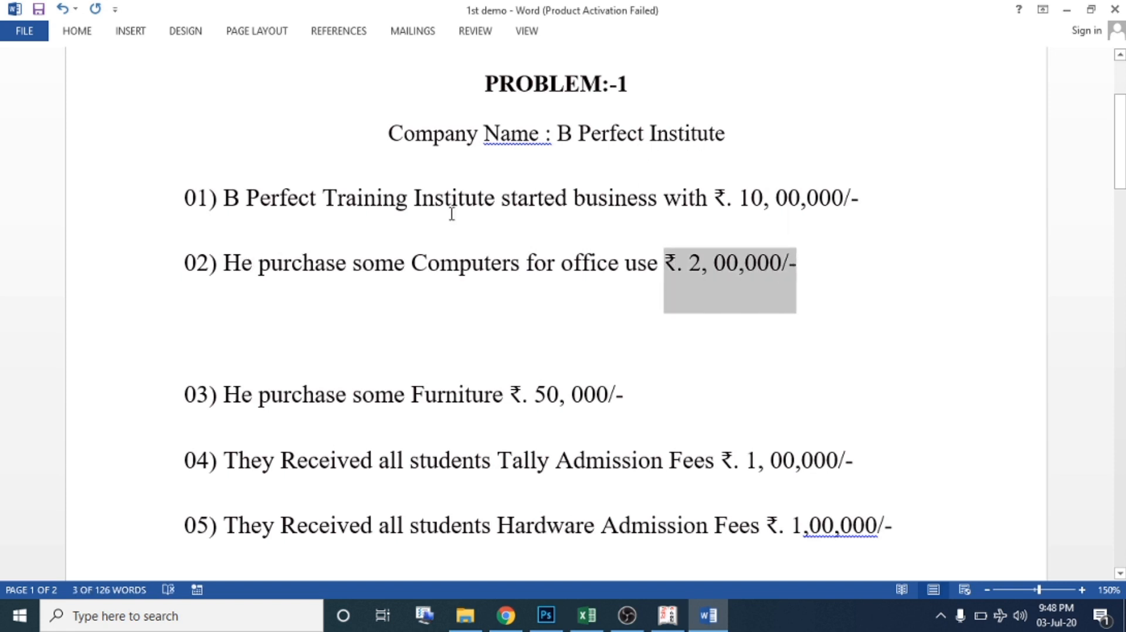
left_click(329, 305)
left_click(470, 328)
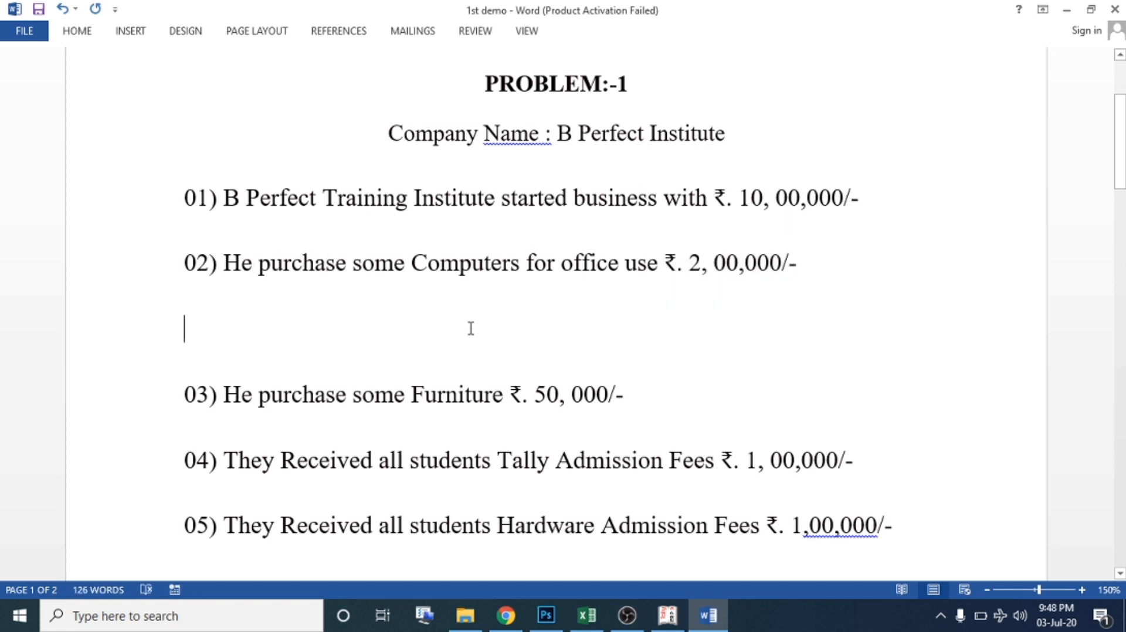
type("payment")
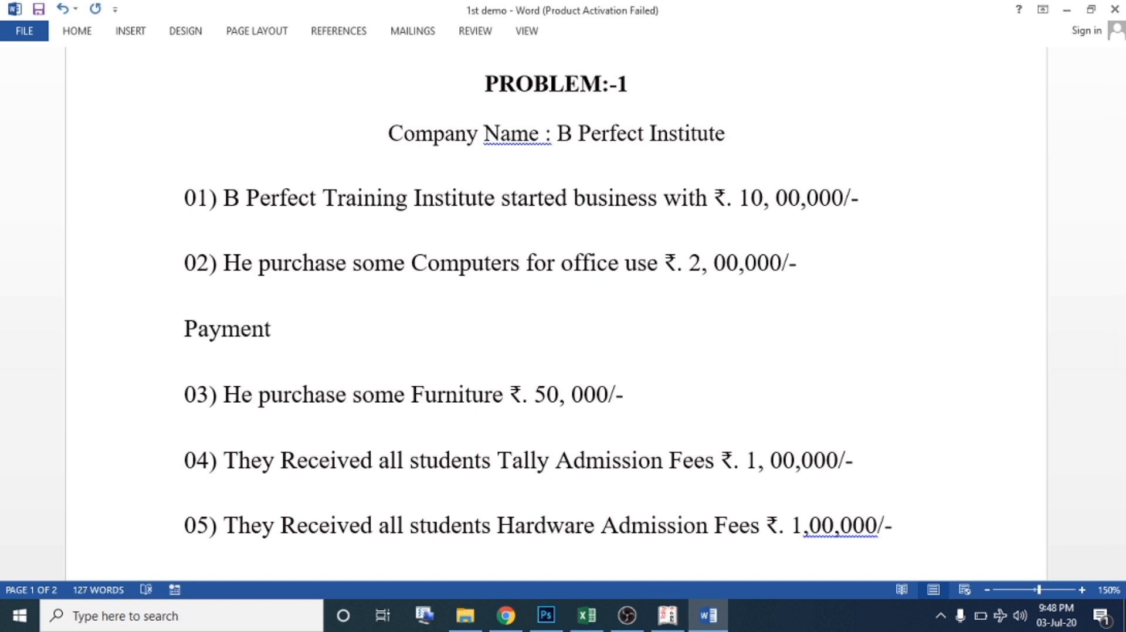
Add the lines Dr. Computer and Cr. Cash below Payment and review both accounts.
key("Return")
type("Dr.")
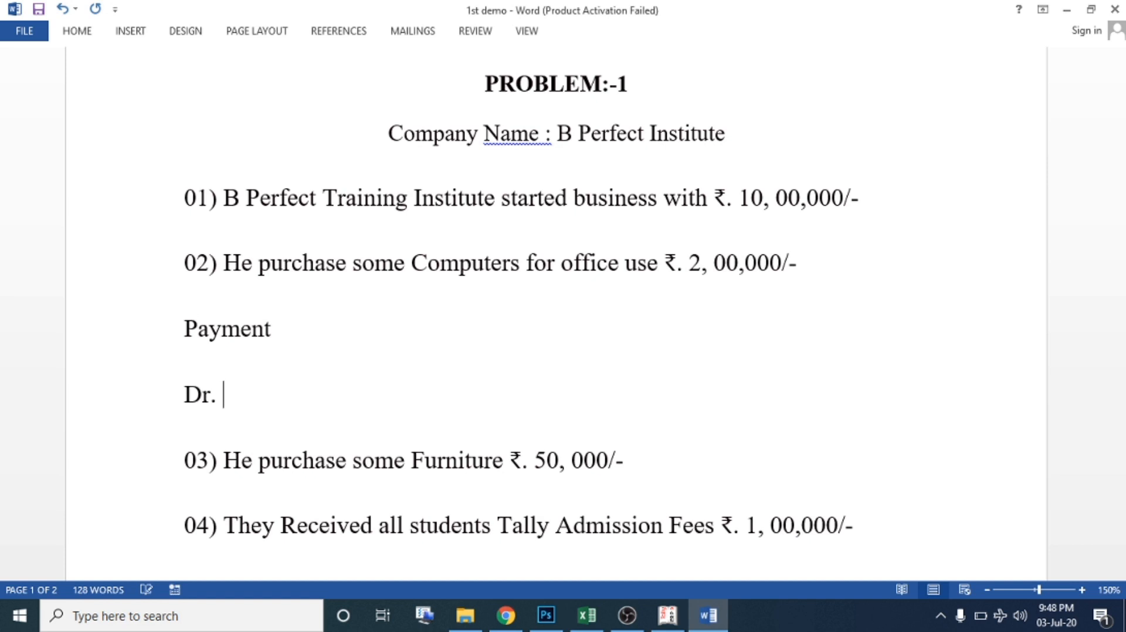
key("Return")
type("Cr.")
key("Up")
key("Right")
type("Computer  cash")
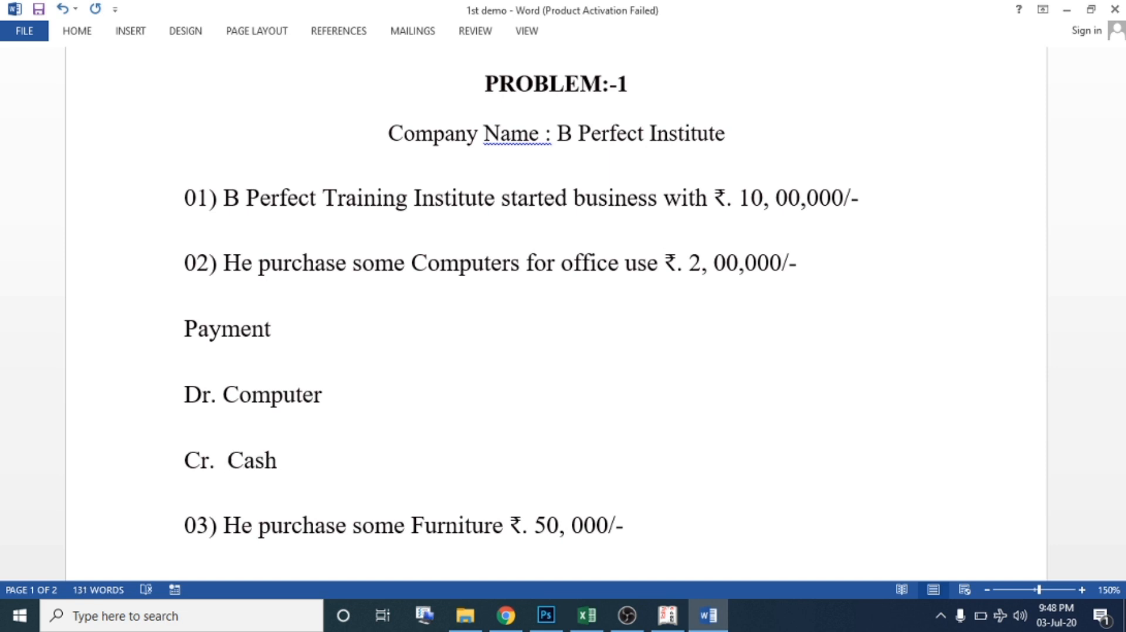
left_click(319, 324)
double_click(225, 394)
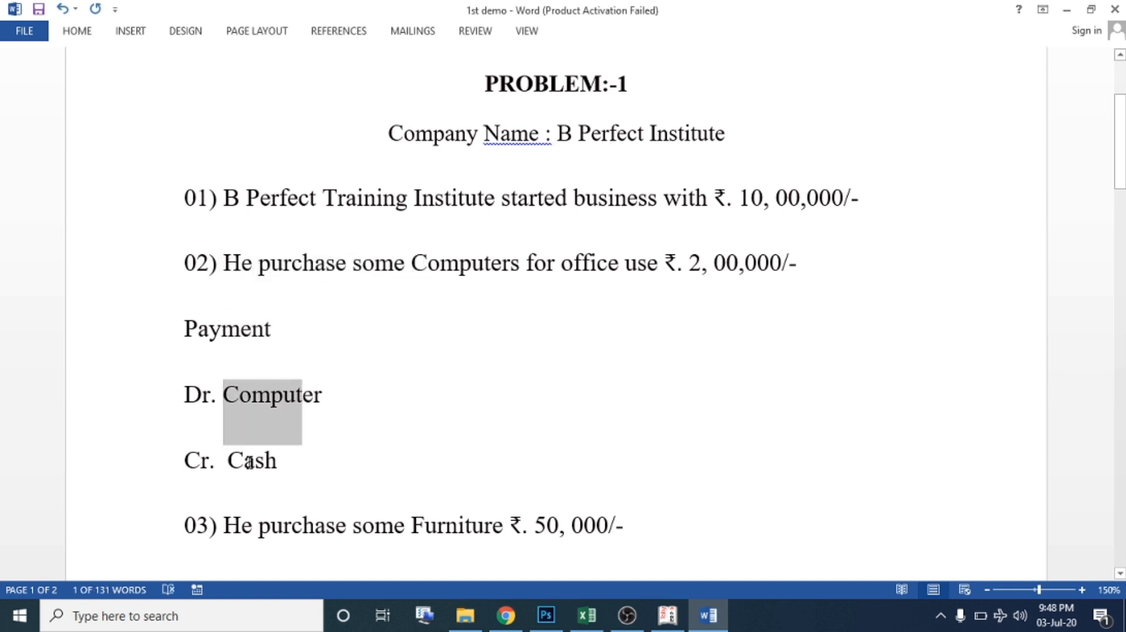
double_click(255, 463)
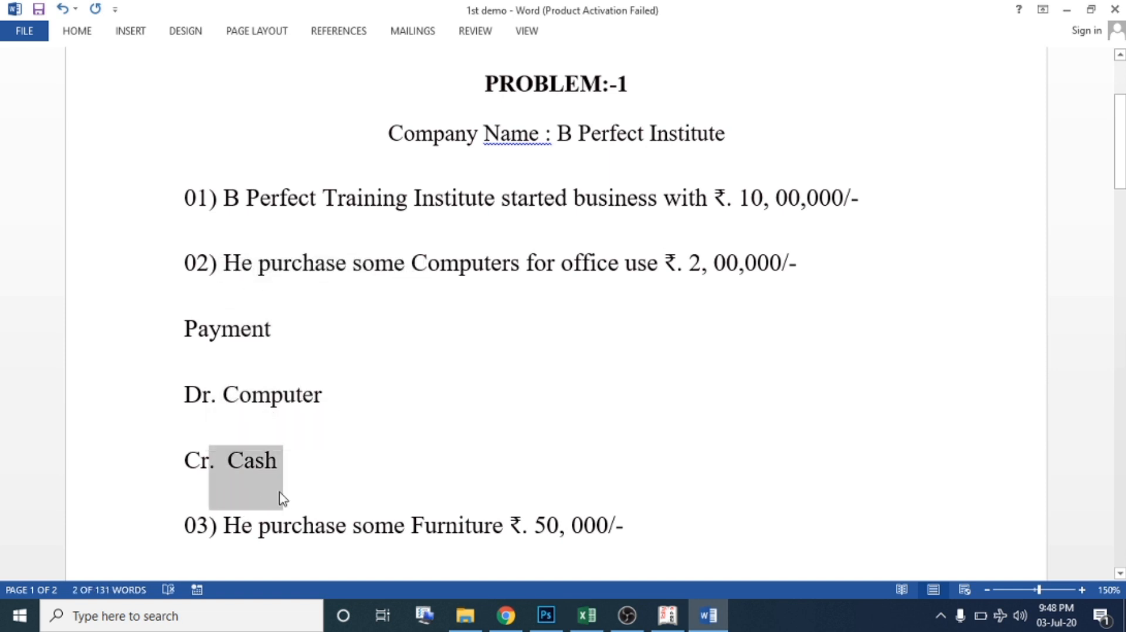
left_click(304, 461)
Switch to Tally.ERP 9 and start a new accounting voucher of type Payment.
left_click(667, 616)
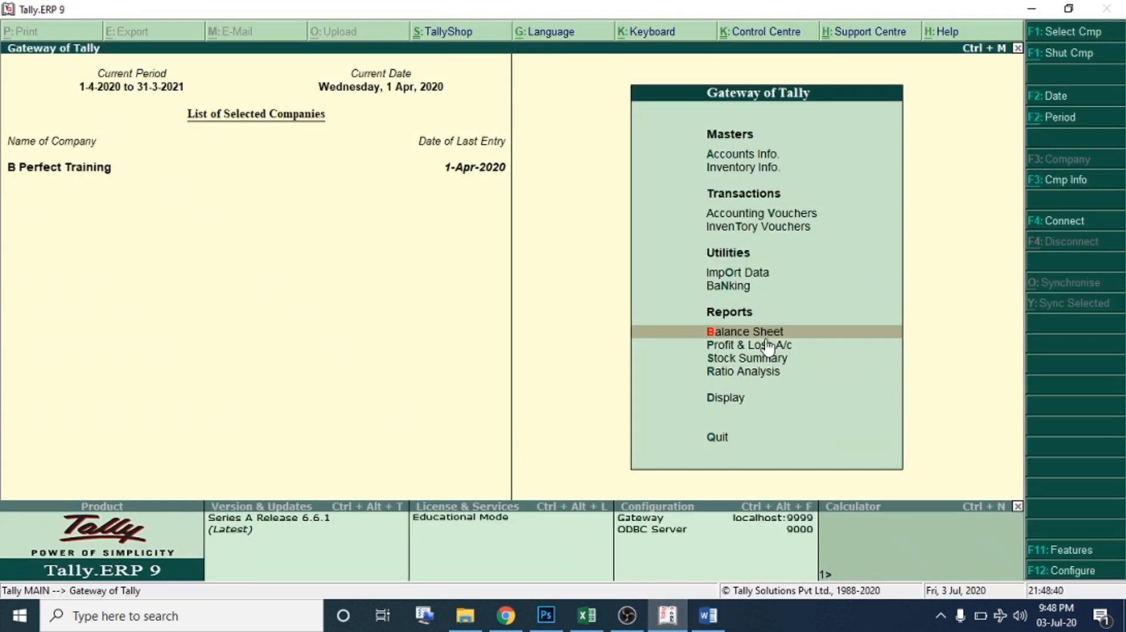
left_click(758, 220)
left_click(757, 217)
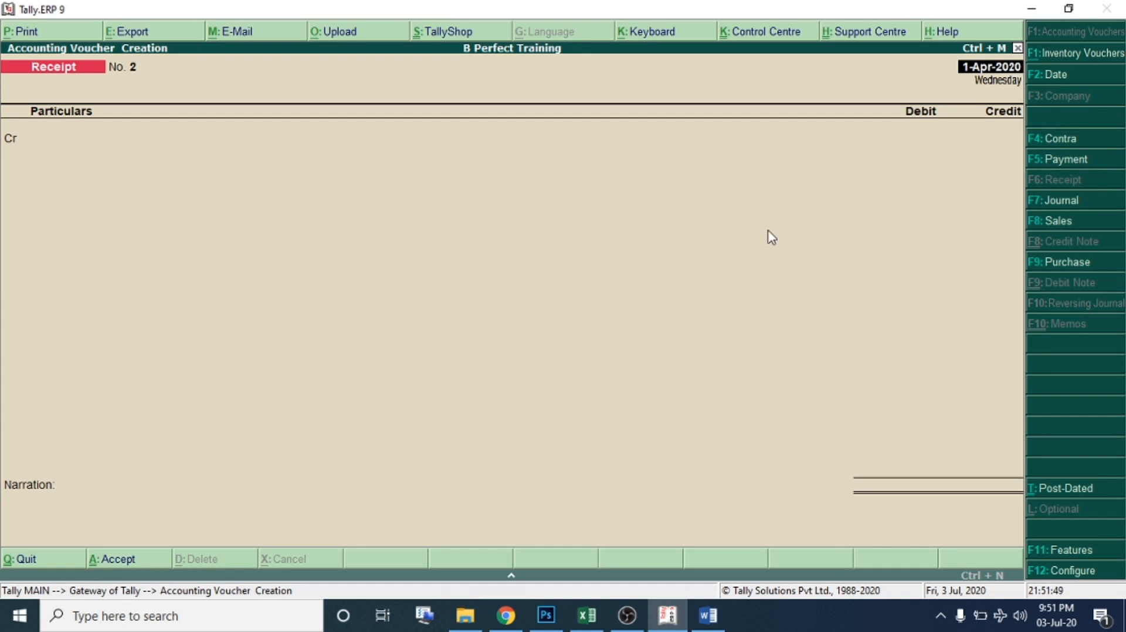
left_click(1076, 162)
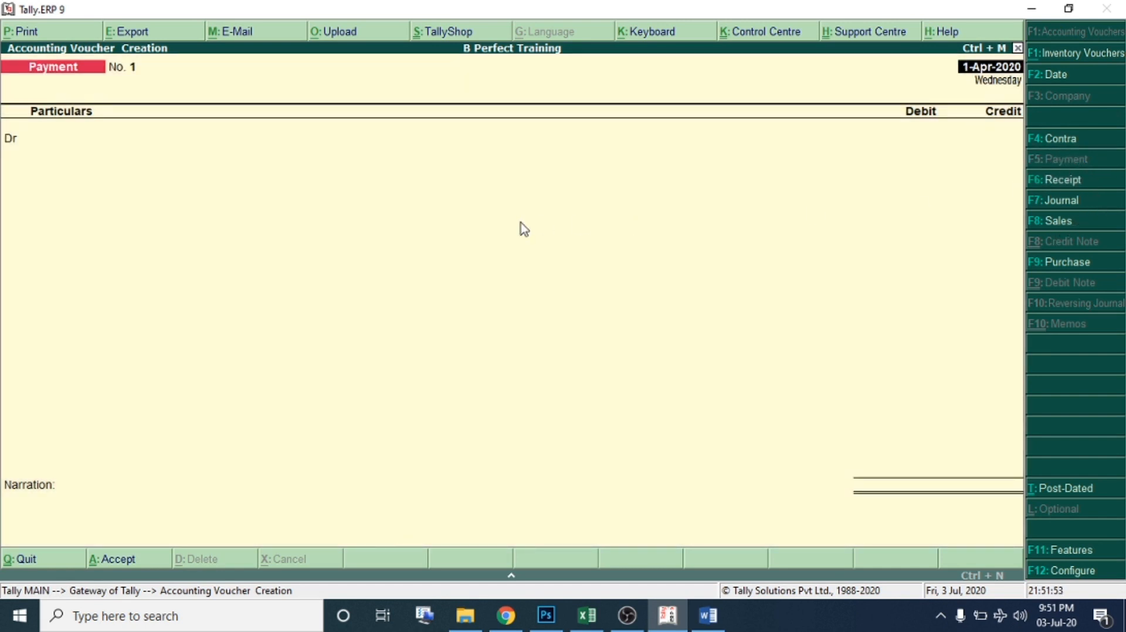
Create the ledger Computer A/c under Fixed Assets from the payment voucher's debit line, keeping the default mailing details, and save it.
key("Return")
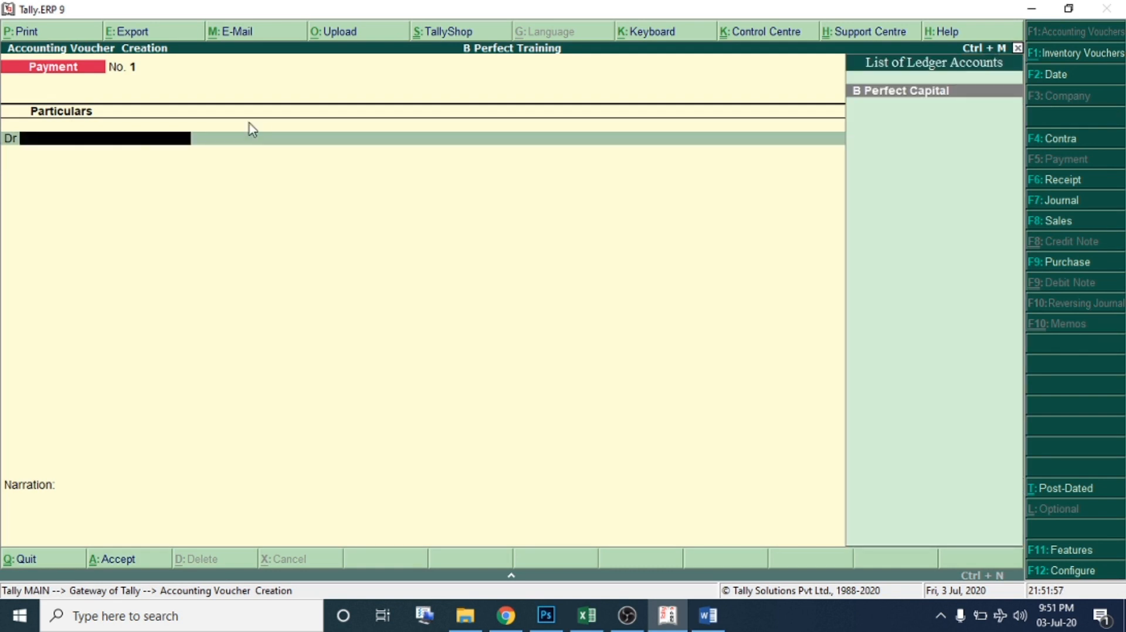
key("alt+c")
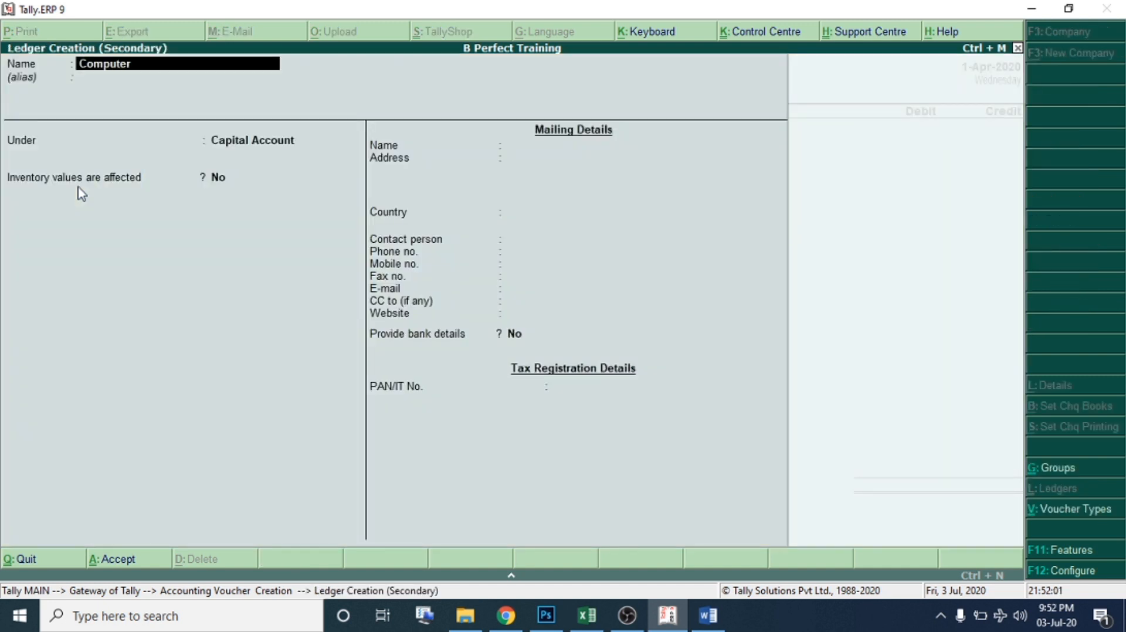
type("Computer a/c")
key("Return")
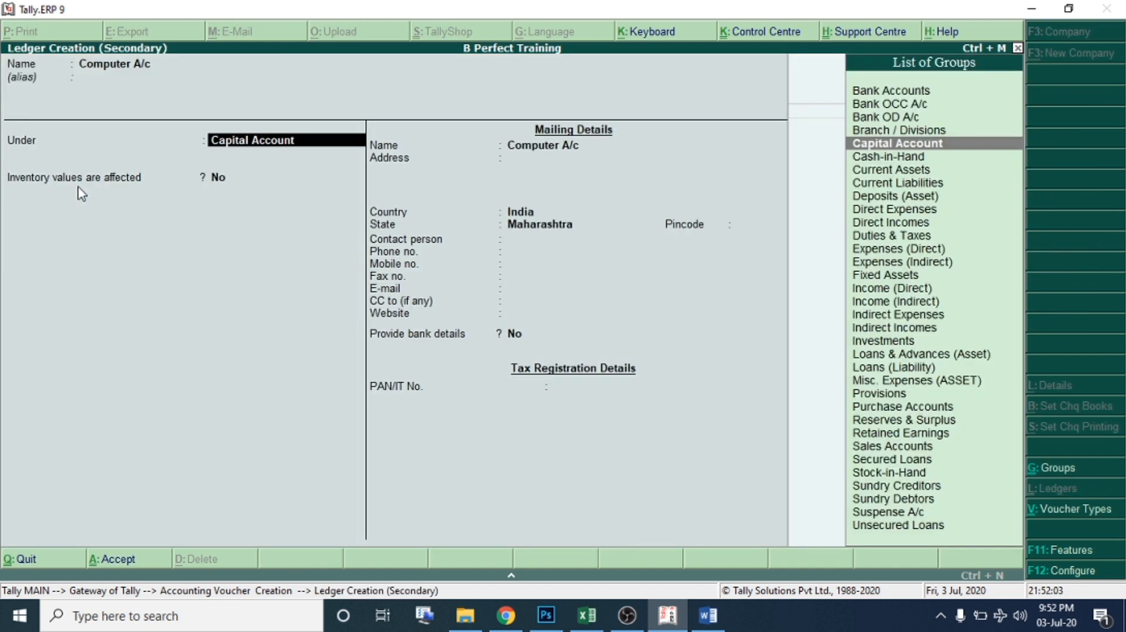
type("fi")
key("Return")
key("Return")
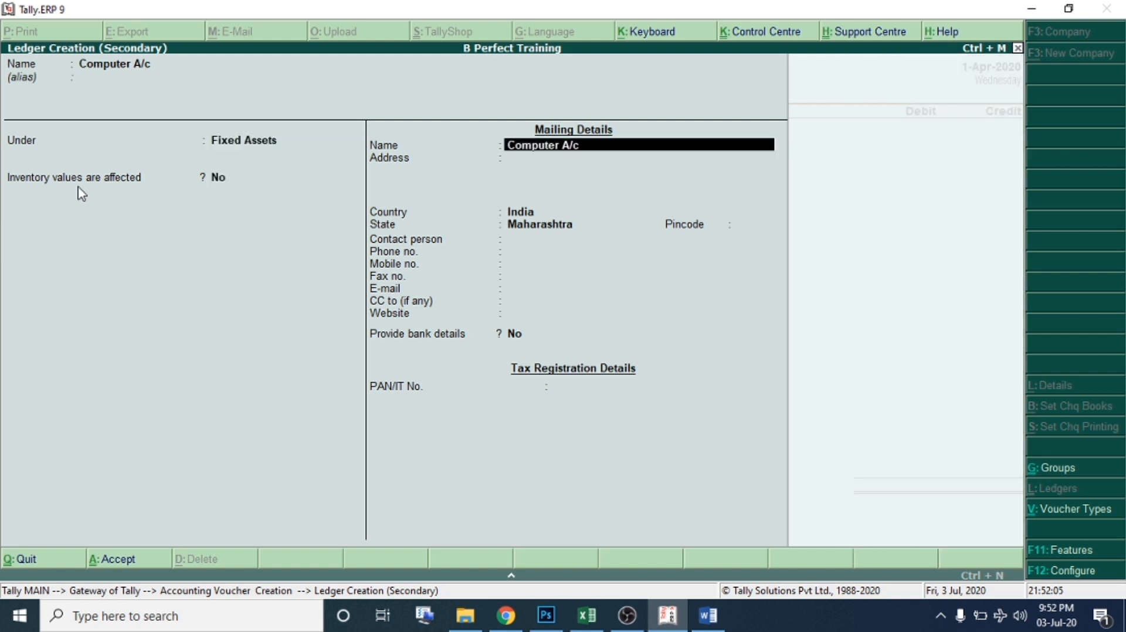
key("Return")
key("ctrl+a")
Debit Computer A/c with 200000 and credit Cash with the same amount in the payment voucher.
type("200000")
key("Return")
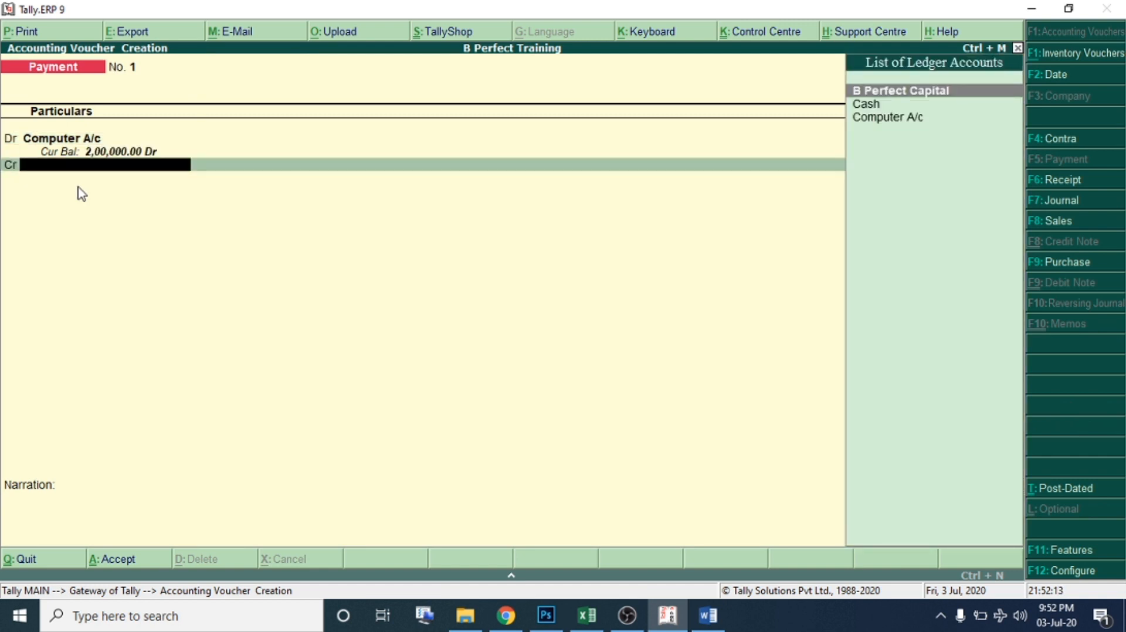
key("Down")
key("Down")
key("Up")
key("Return")
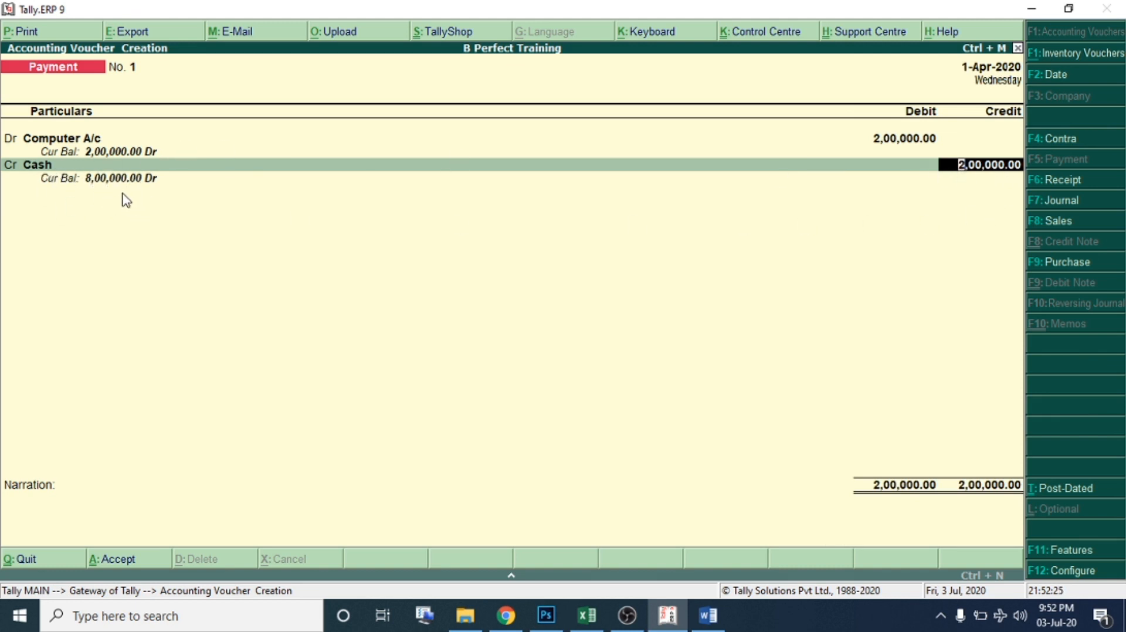
Save the payment voucher without a narration and switch back to the Word problem.
key("Return")
key("Return")
key("Return")
key("alt+Tab")
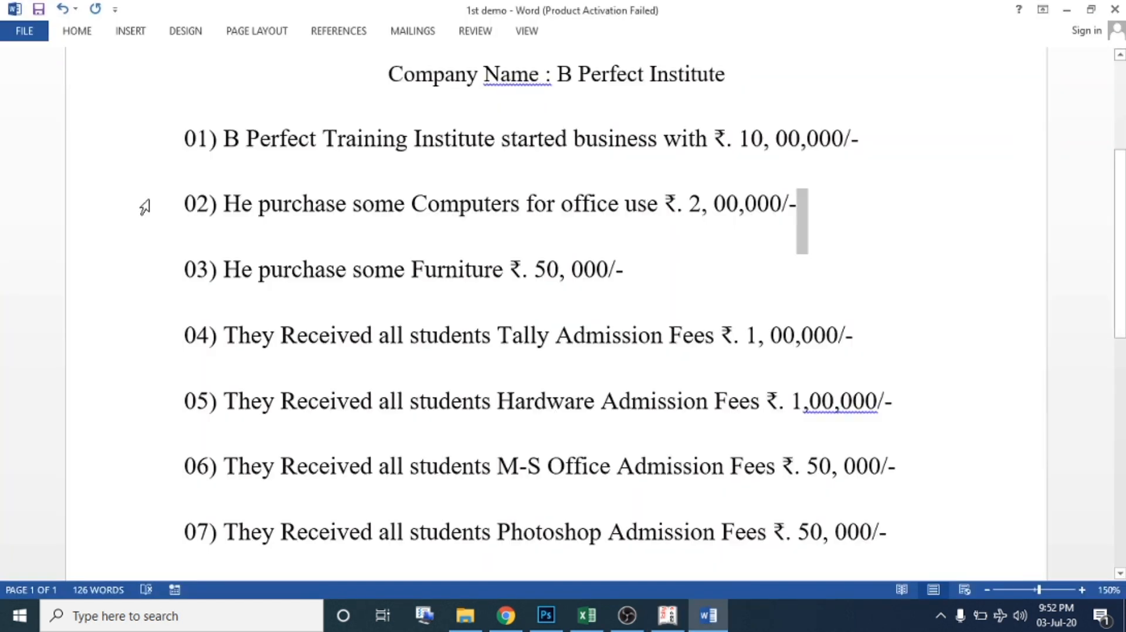
Switch to Tally.ERP 9 and create the ledger Furniture A/c under Fixed Assets from the payment voucher's debit line.
left_click_drag(223, 270, 621, 281)
key("alt+Tab")
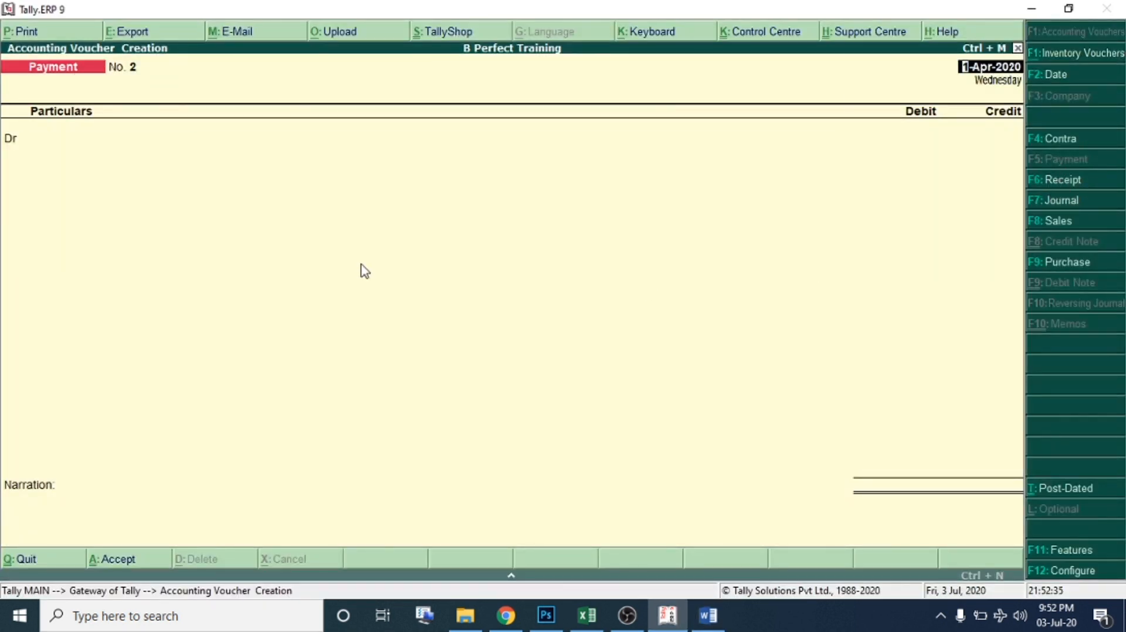
key("Return")
key("alt+c")
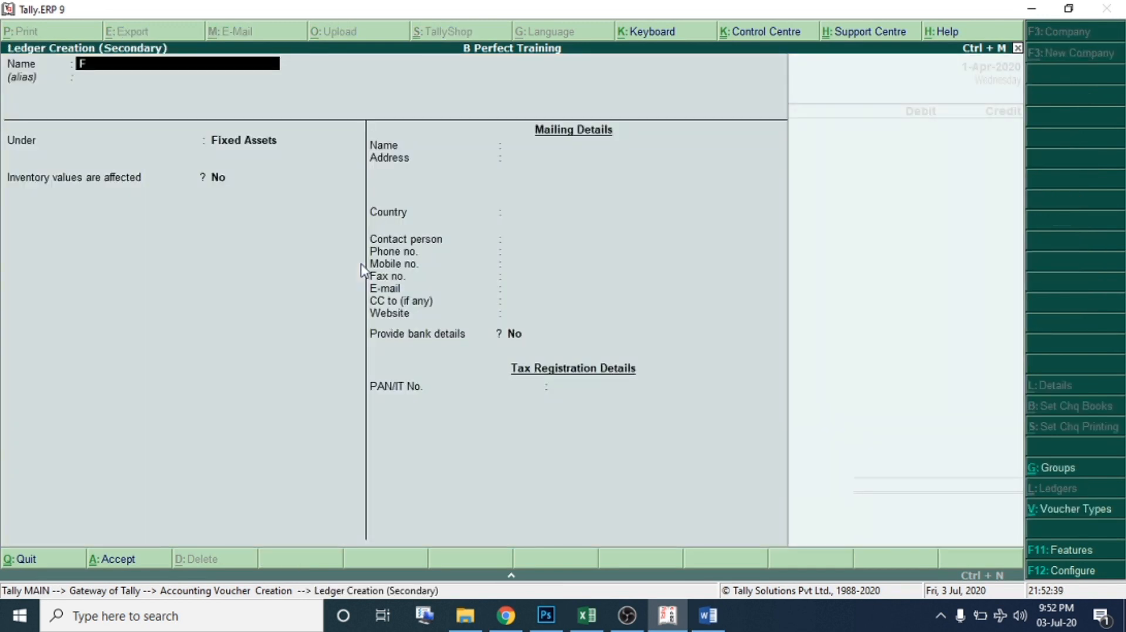
type("Furniture a/c")
key("Return")
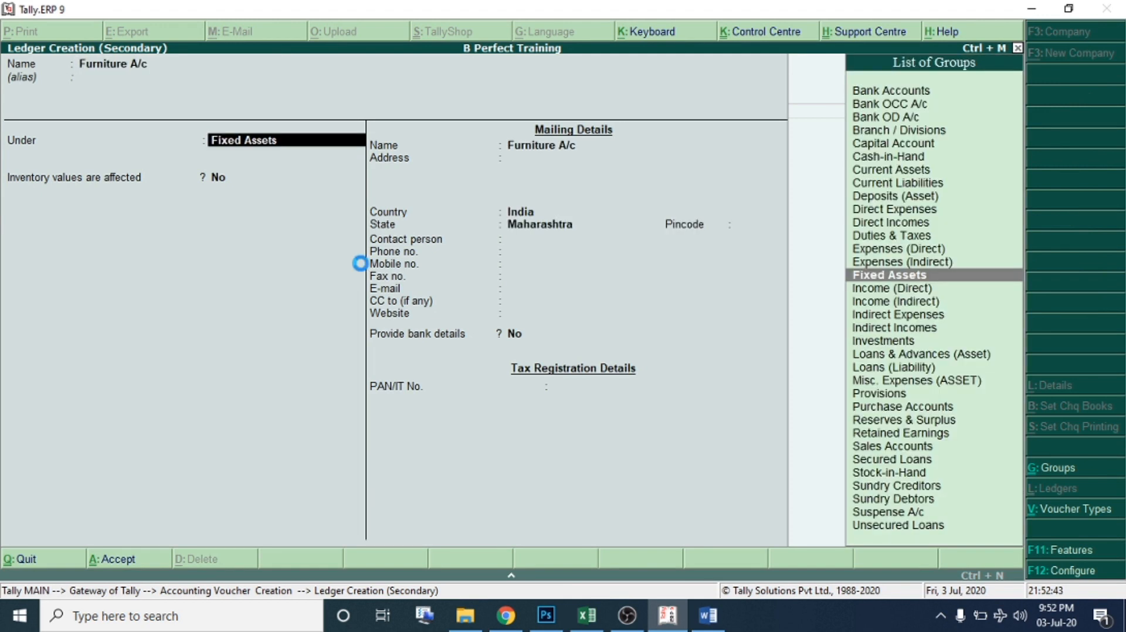
key("ctrl+a")
Debit Furniture A/c with 50000 and credit Cash with the same amount in the payment voucher.
type("500")
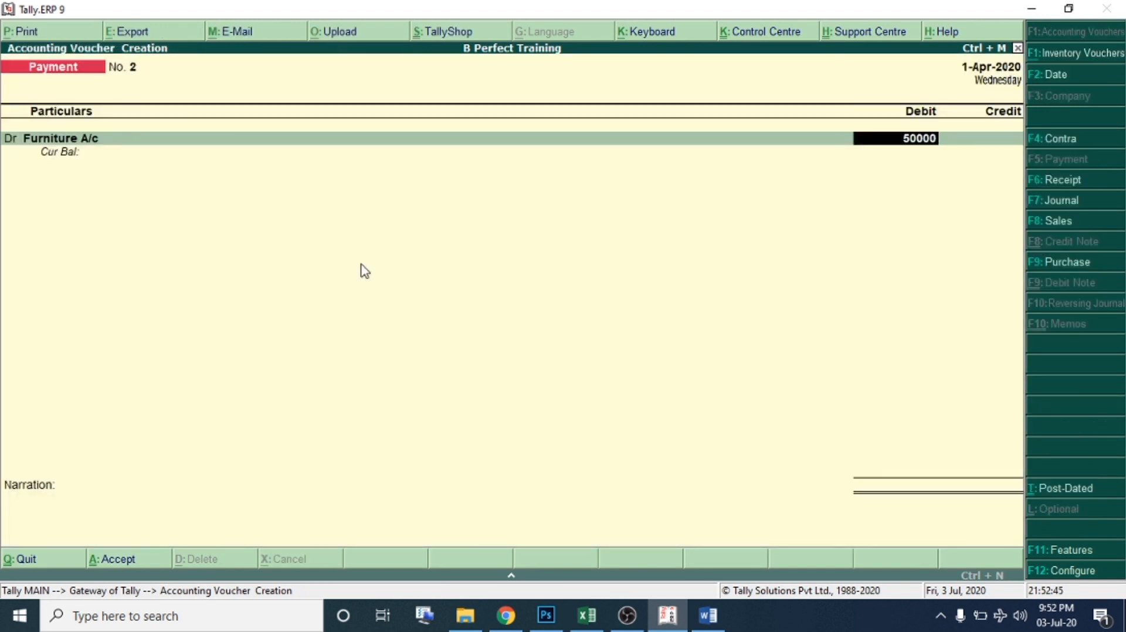
key("Return")
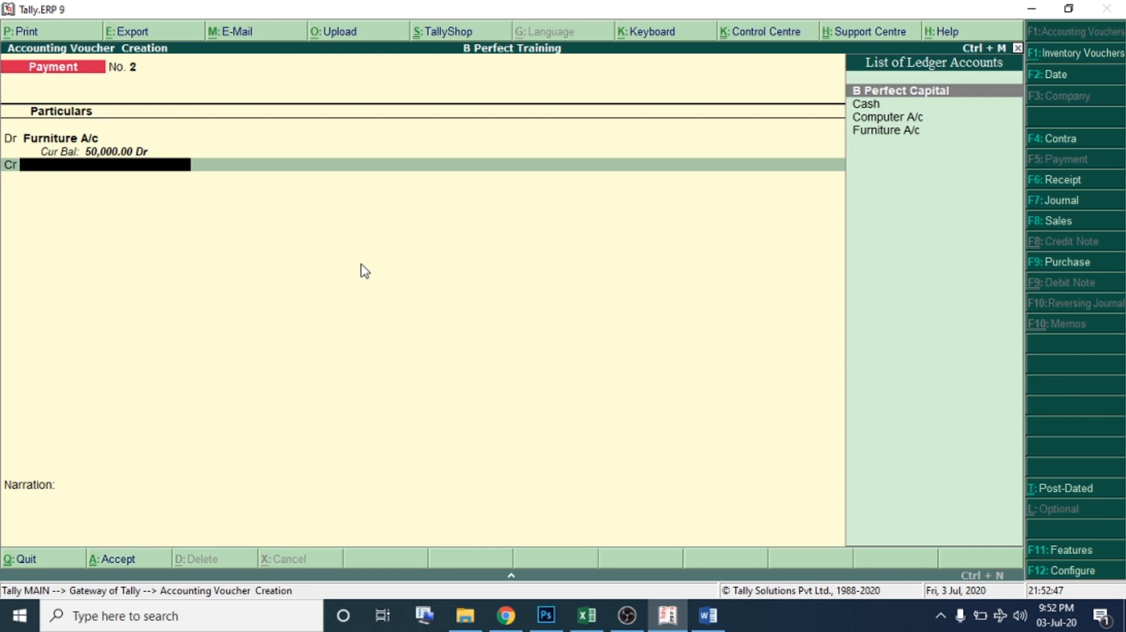
key("Down")
key("Return")
key("Return")
Save the furniture payment voucher without a narration and return to the Word problem.
key("Return")
key("Return")
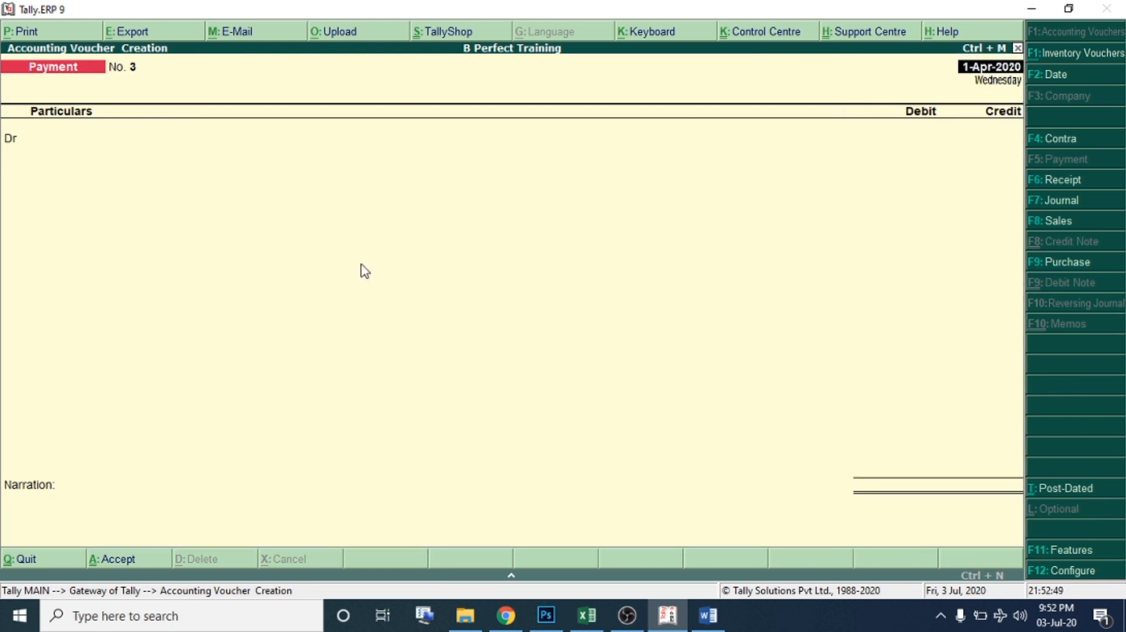
key("alt+Tab")
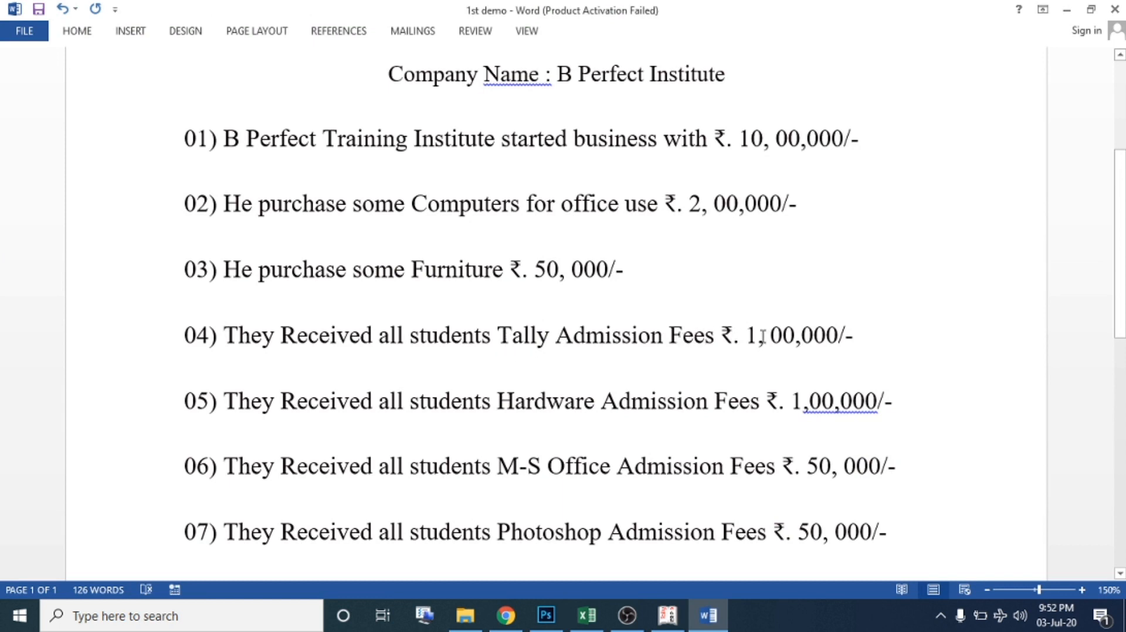
Examine transaction 04 on the Tally admission fees to identify its voucher type, ledgers and amount.
left_click_drag(747, 335, 875, 334)
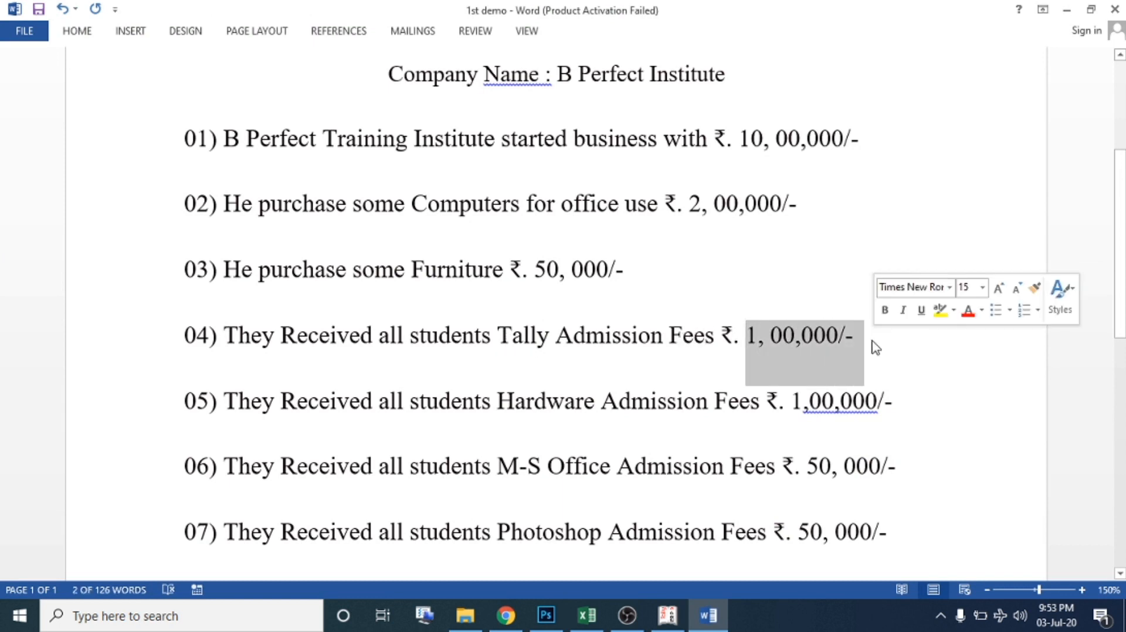
left_click(873, 341)
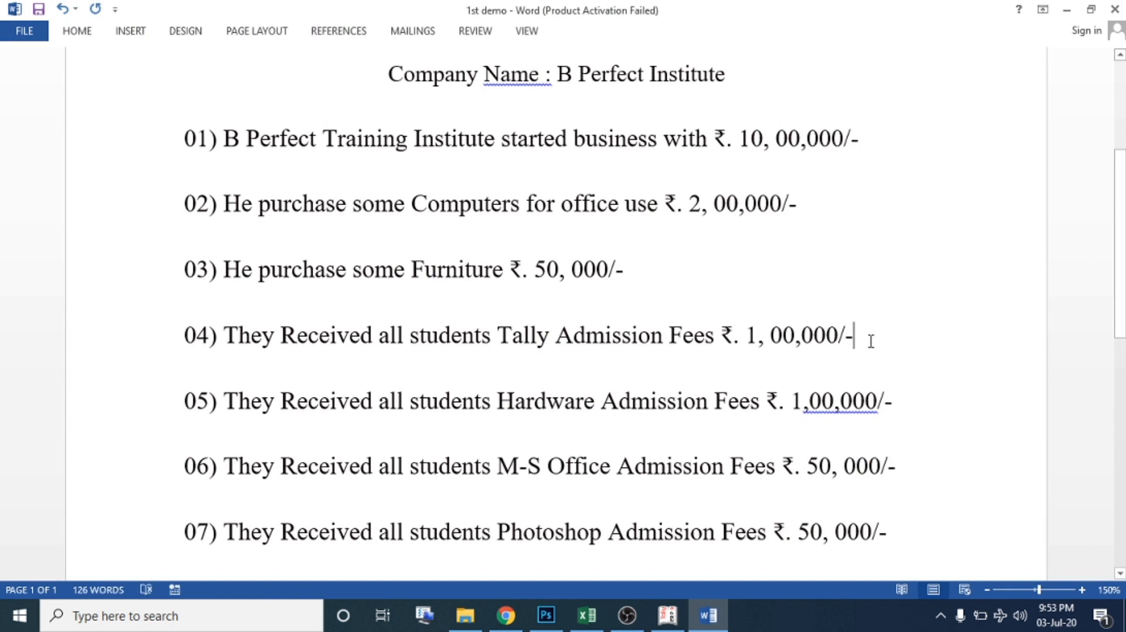
scroll(821, 346, "up", 5)
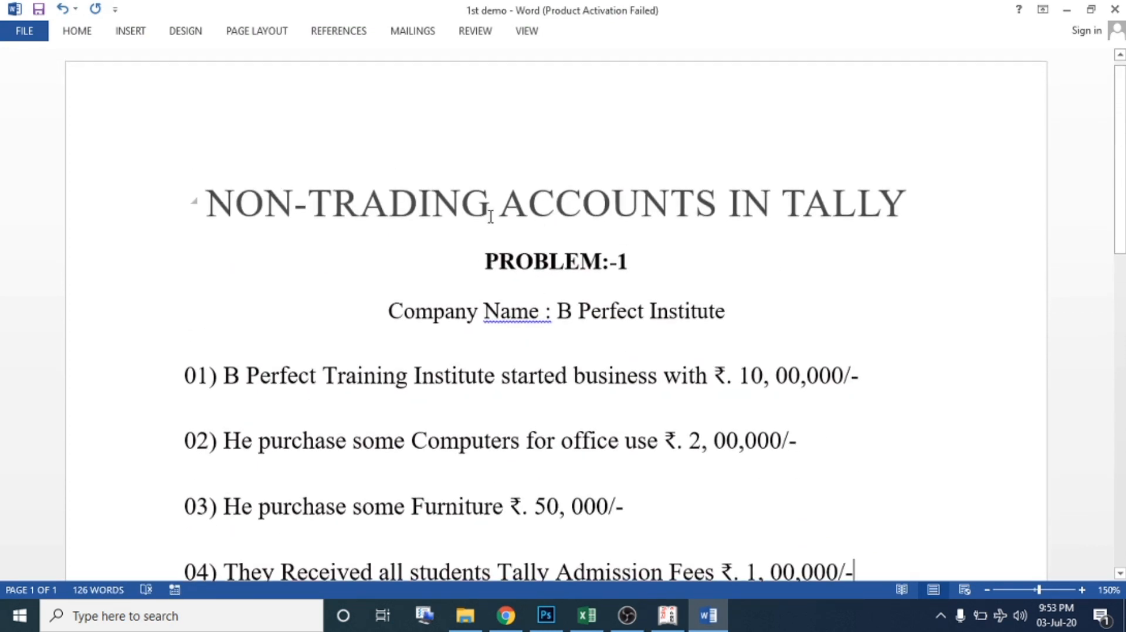
scroll(356, 195, "down", 3)
left_click_drag(282, 335, 554, 337)
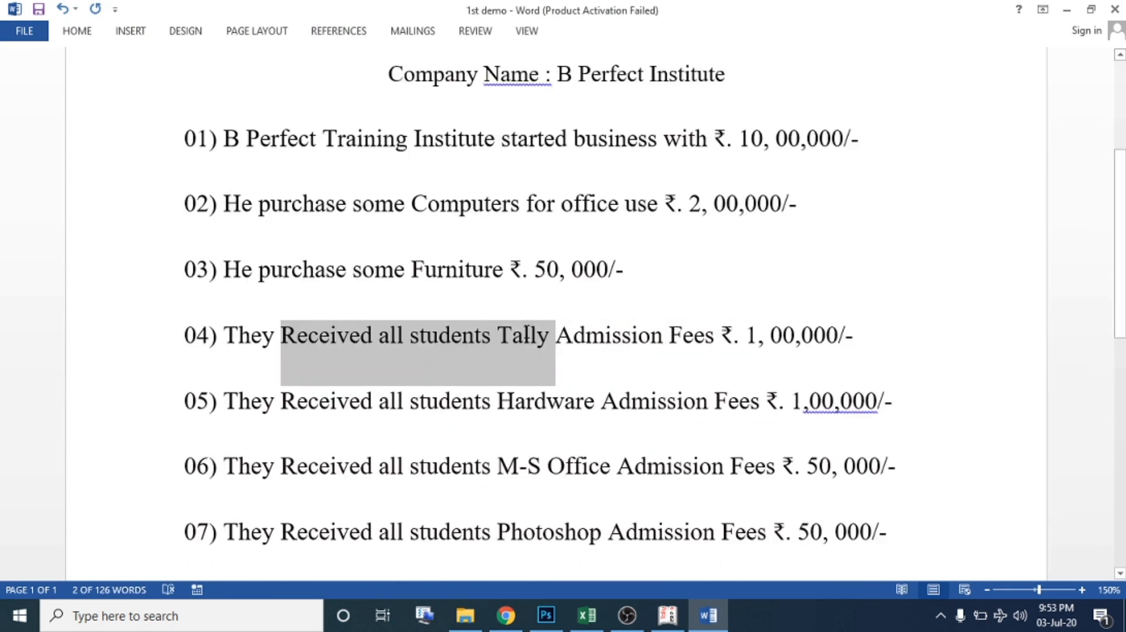
left_click(510, 337)
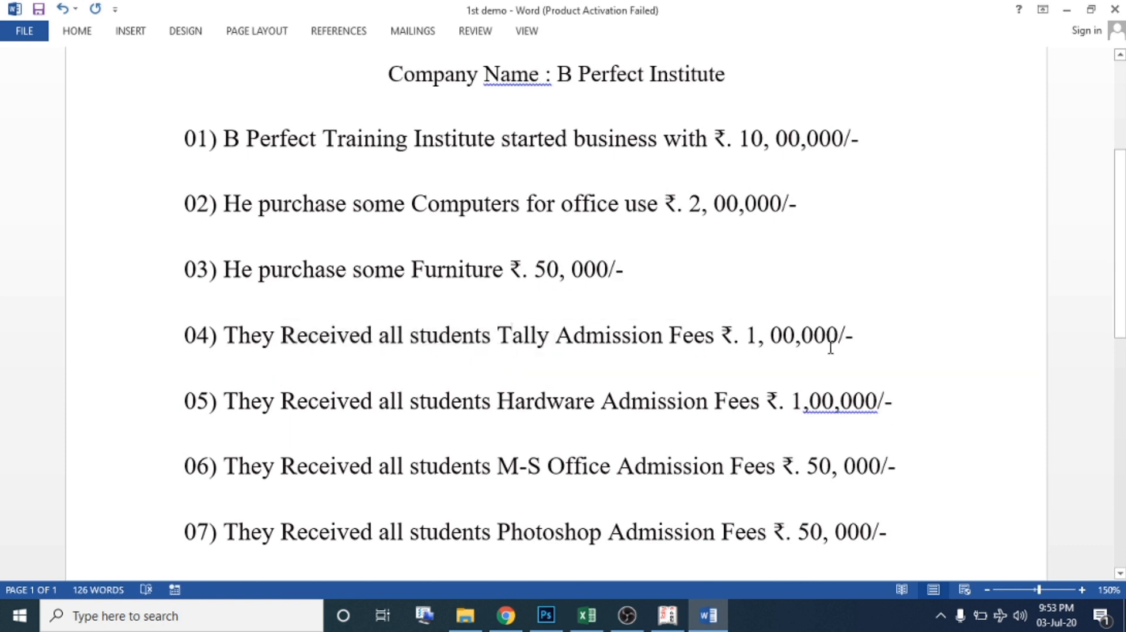
left_click(854, 334, "shift")
left_click_drag(854, 336, 223, 337)
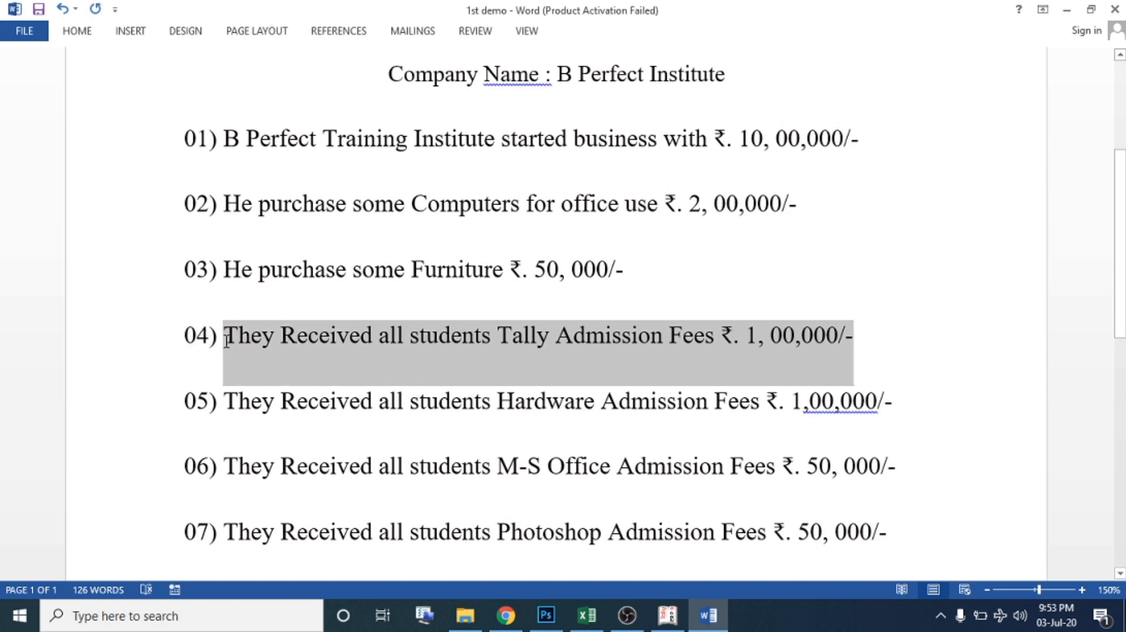
left_click(884, 350)
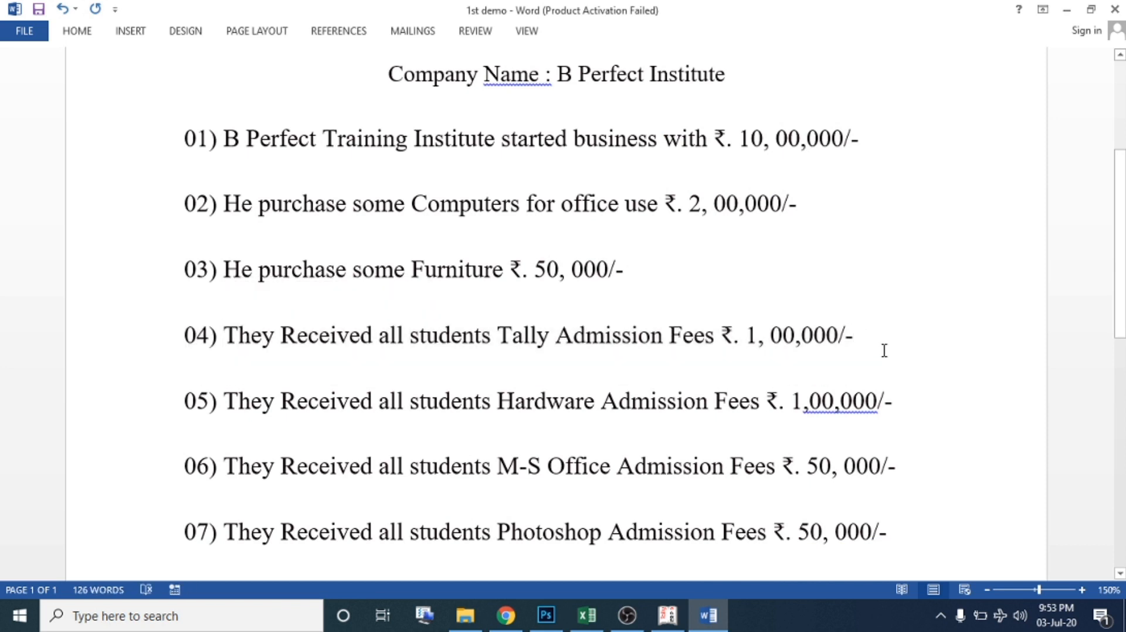
Add a working note reading "Receive" on a new line below transaction 04.
key("Return")
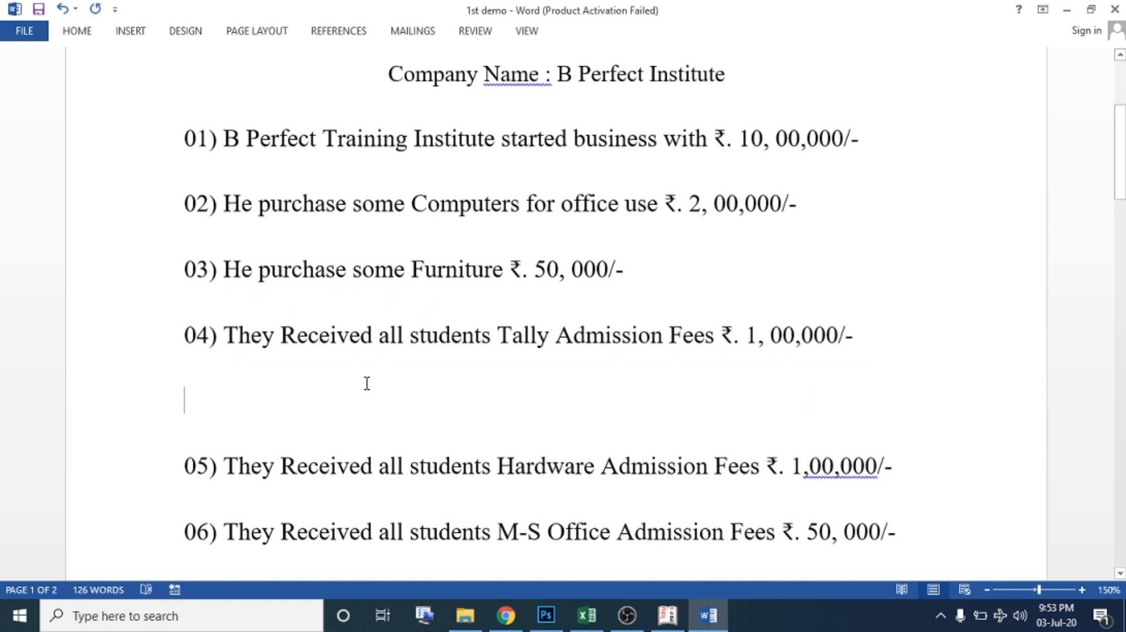
left_click_drag(218, 340, 840, 338)
left_click_drag(281, 338, 373, 337)
left_click(257, 398)
type("Receive")
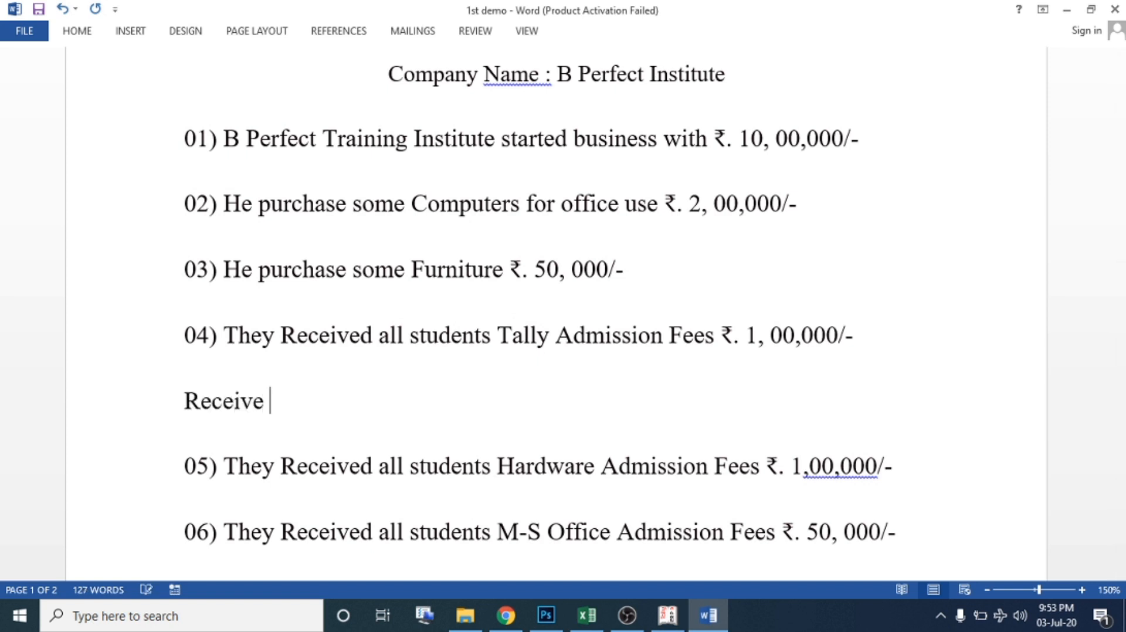
key("Return")
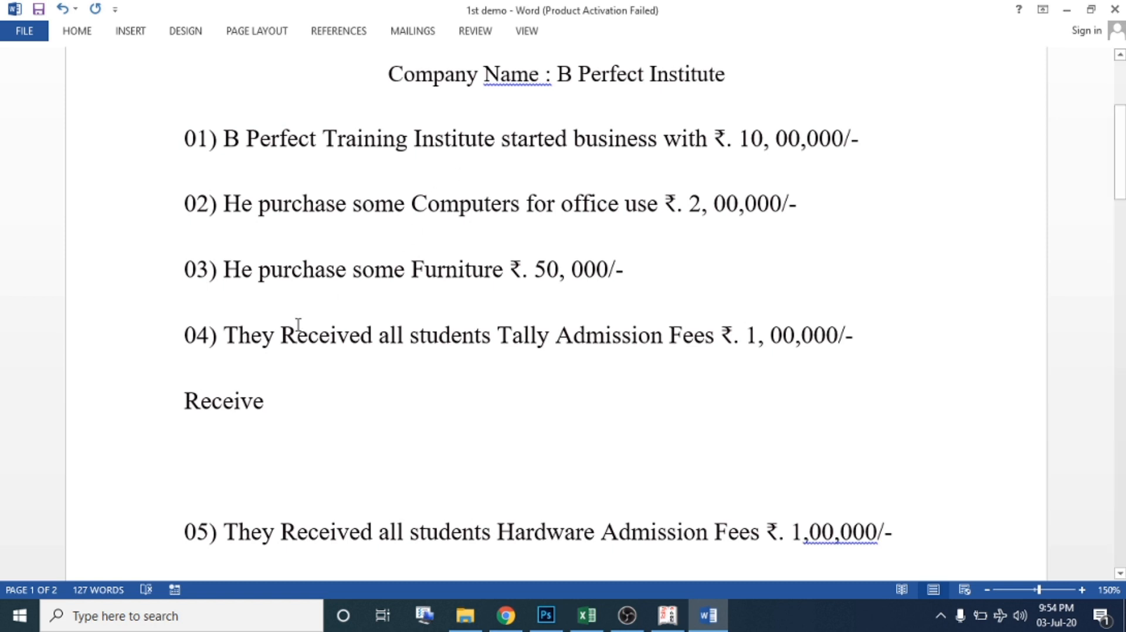
Add the lines "Dr." and "Cr." below the Receive note.
type("Dr.")
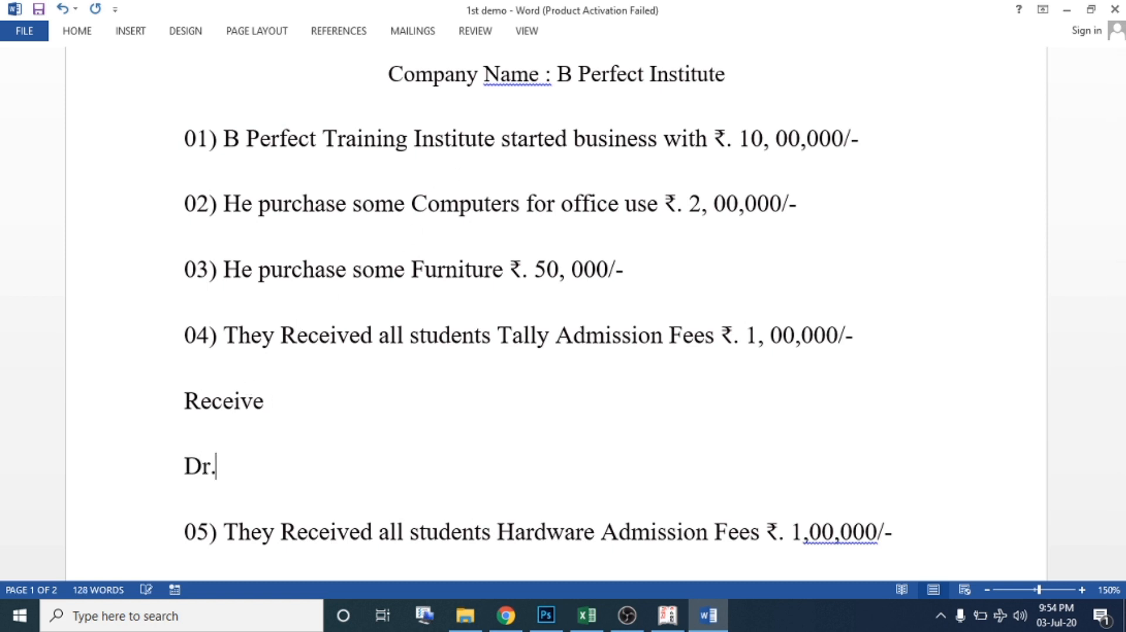
key("Return")
type("Cr,")
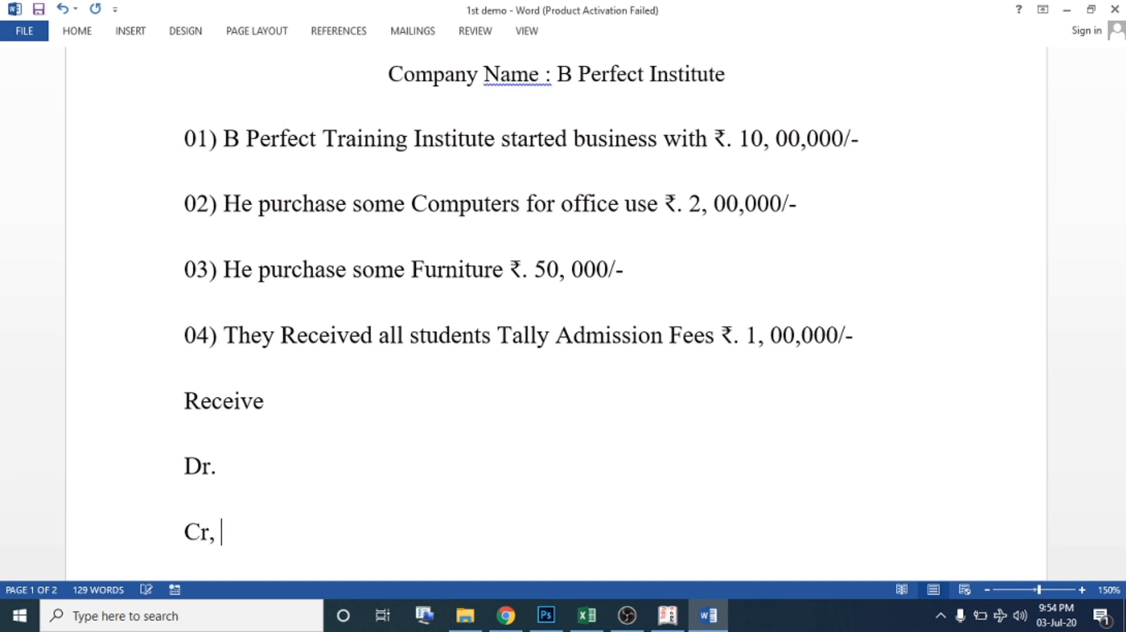
key("BackSpace")
type(".")
key("Up")
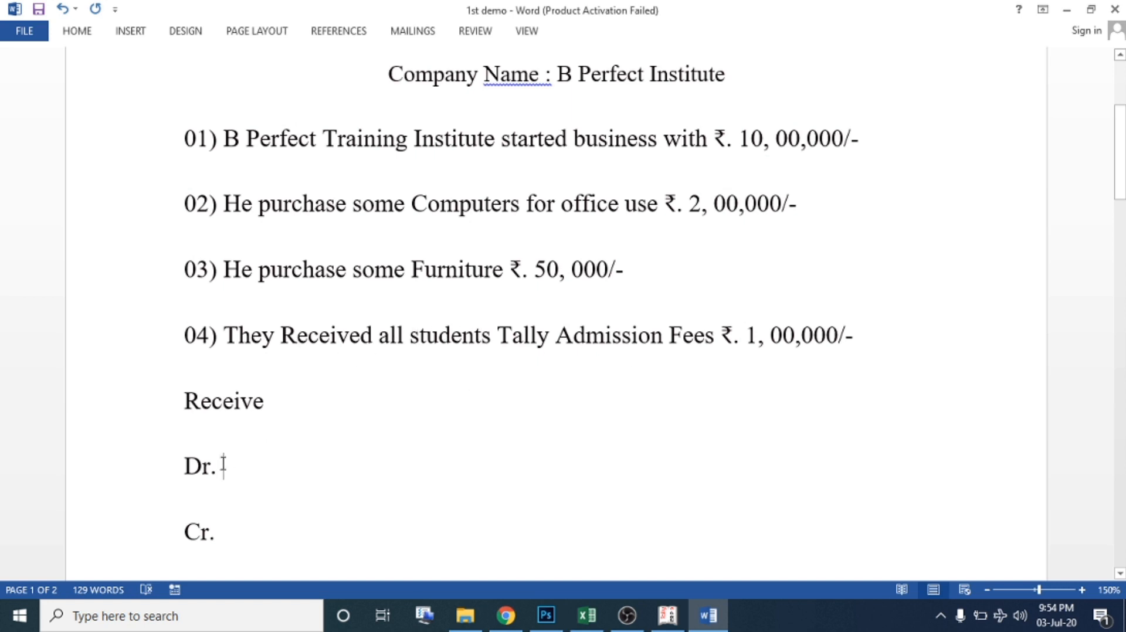
Complete the note's two entry lines as "Dr. Cash" and "Cr. Tally Fees".
left_click_drag(234, 463, 203, 467)
left_click(267, 474)
type("Cash")
left_click(256, 533)
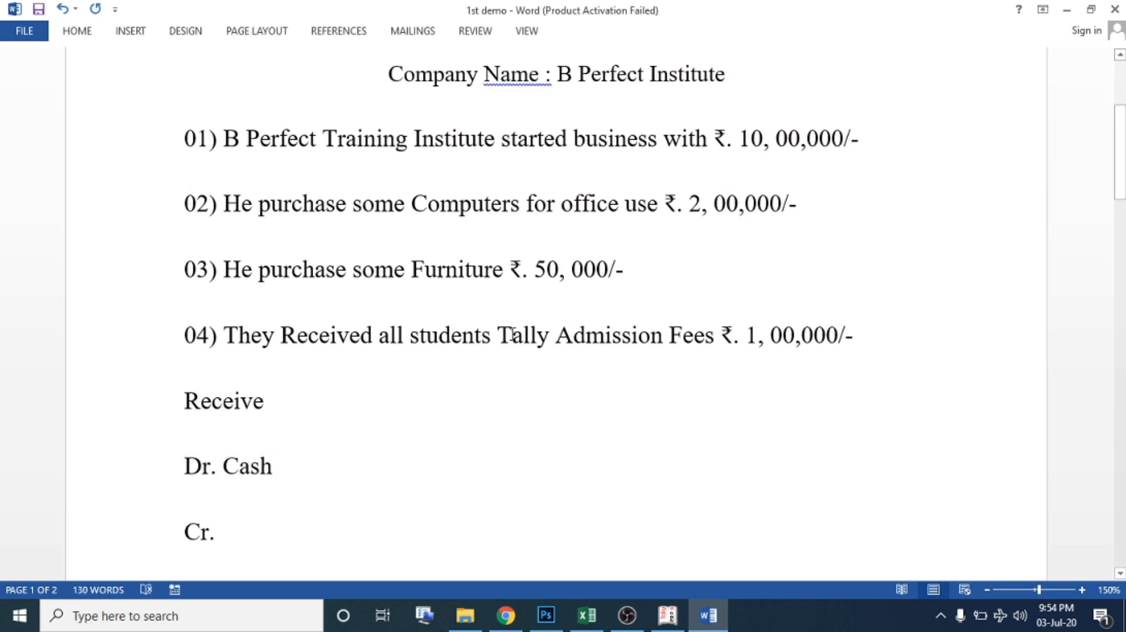
left_click_drag(497, 338, 618, 350)
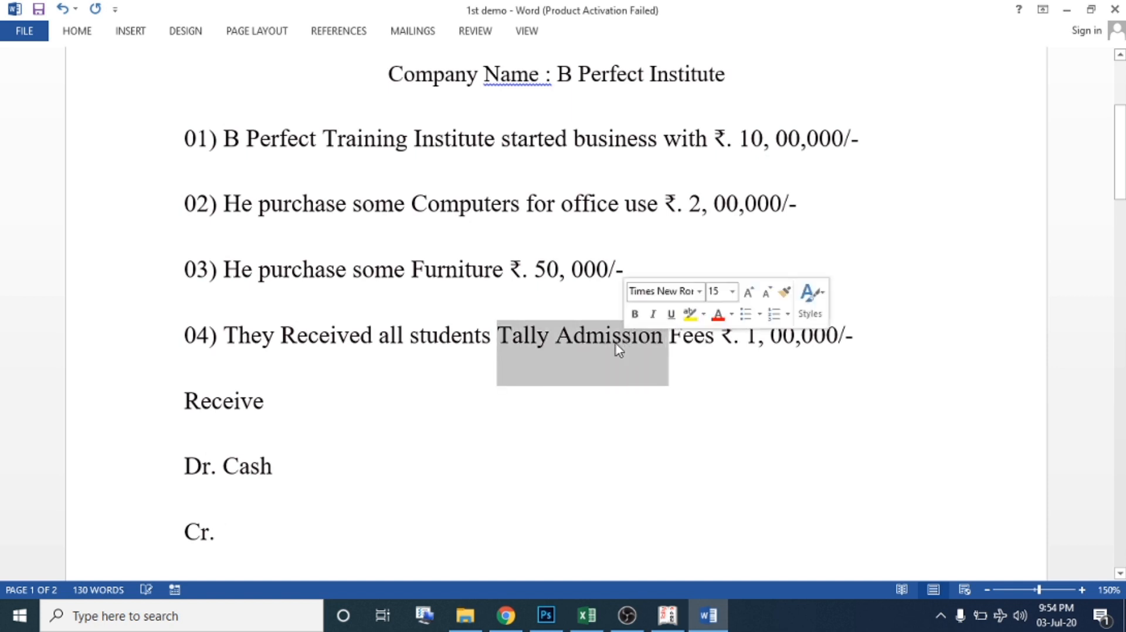
left_click(310, 515)
left_click(310, 516)
type("Tally Fees")
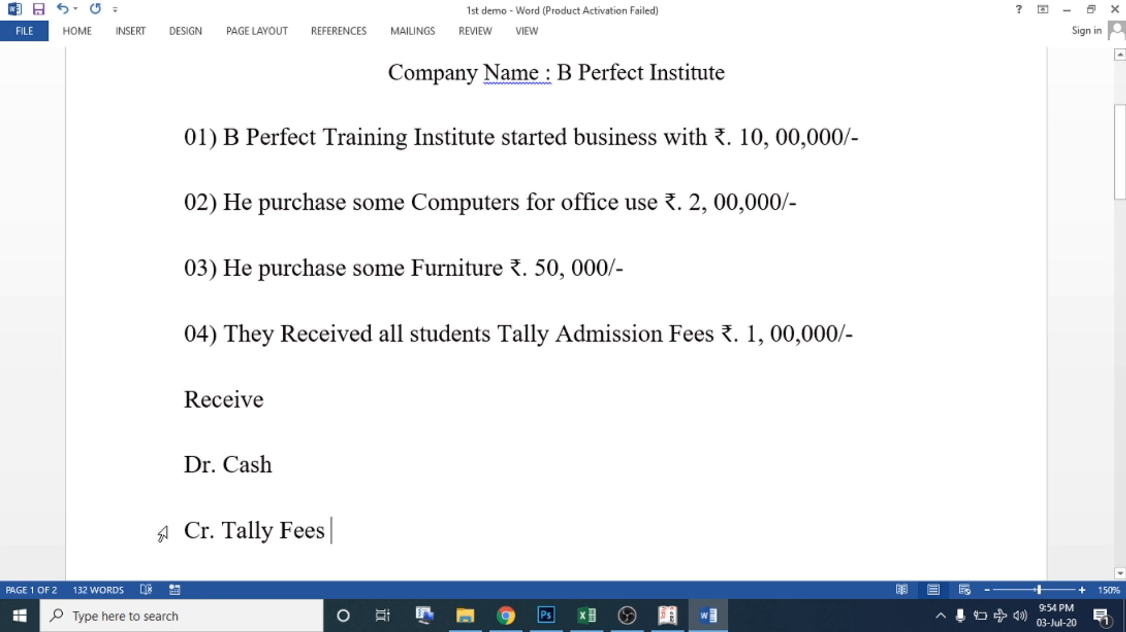
Remove the Receive, Dr. Cash and Cr. Tally Fees note lines from below transaction 04.
left_click_drag(184, 526, 316, 531)
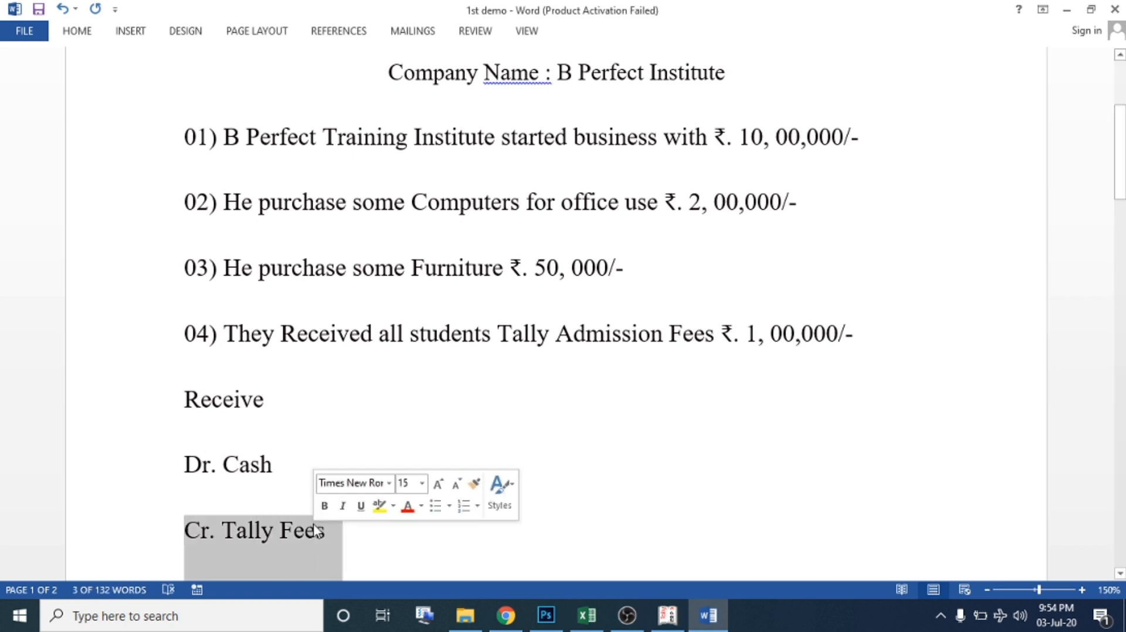
left_click(389, 544)
scroll(674, 573, "down", 1)
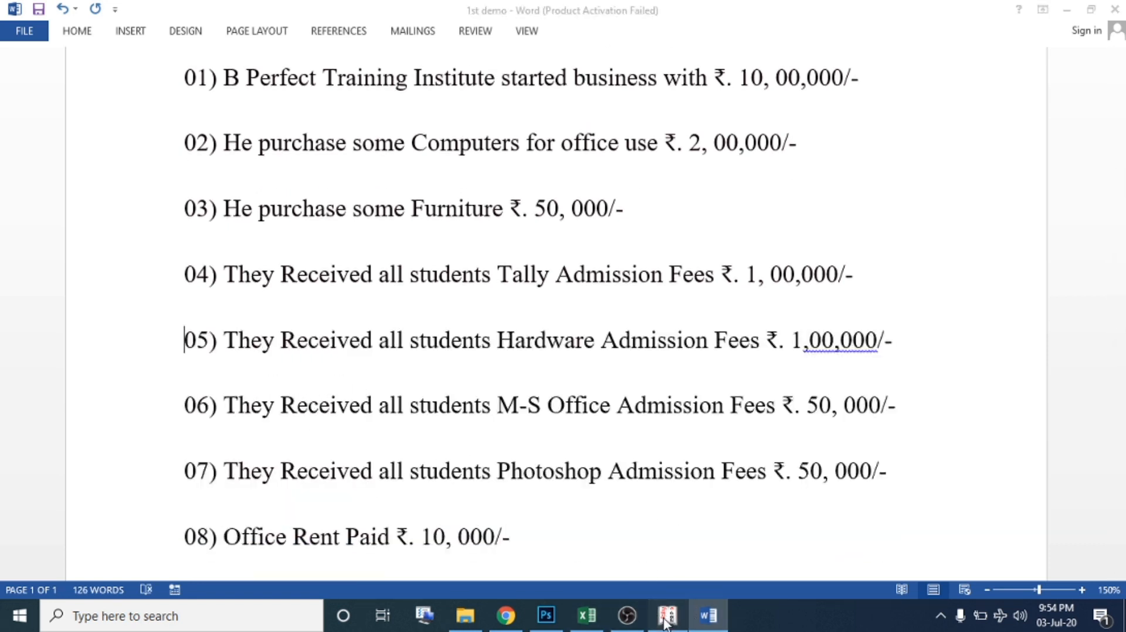
Switch to Tally.ERP 9 and change the new accounting voucher to type Receipt, keeping its date.
left_click(666, 618)
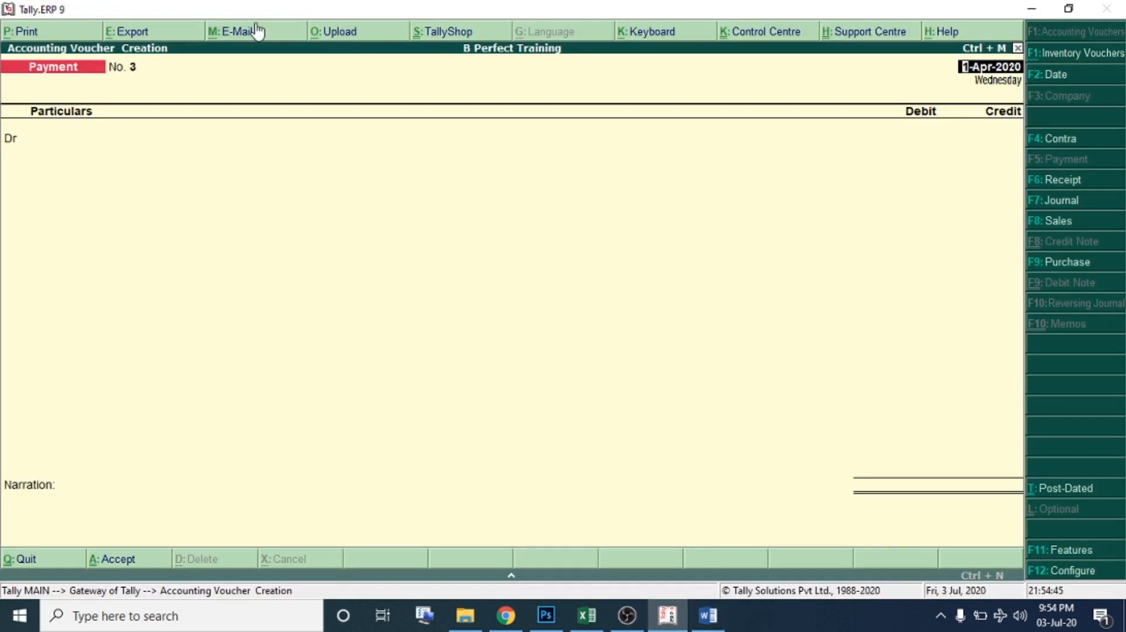
left_click(1068, 180)
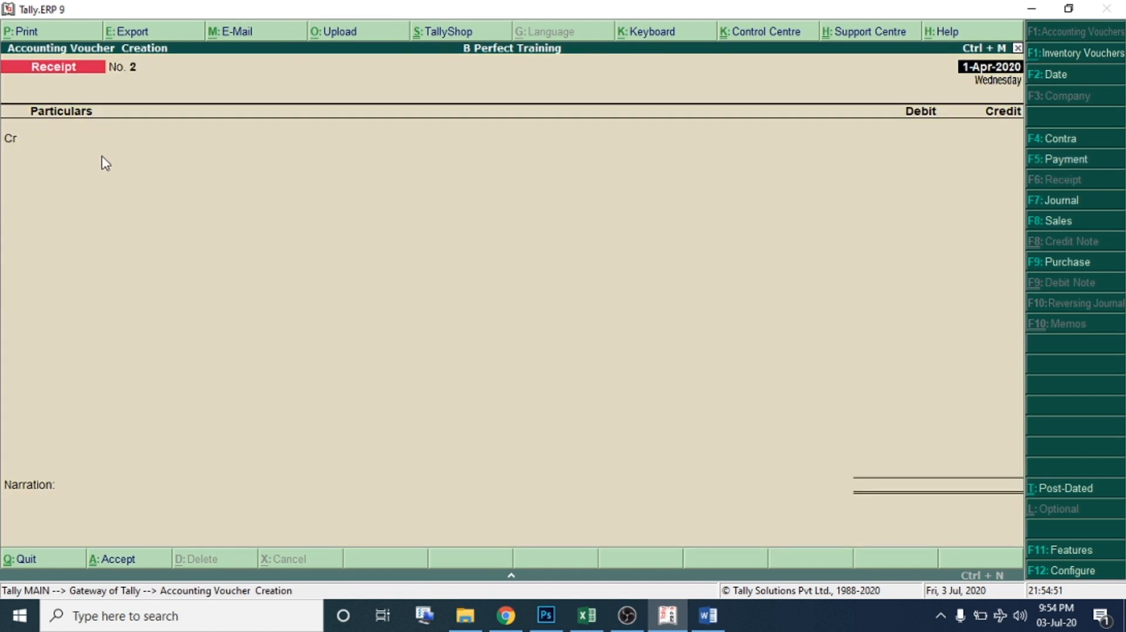
key("Return")
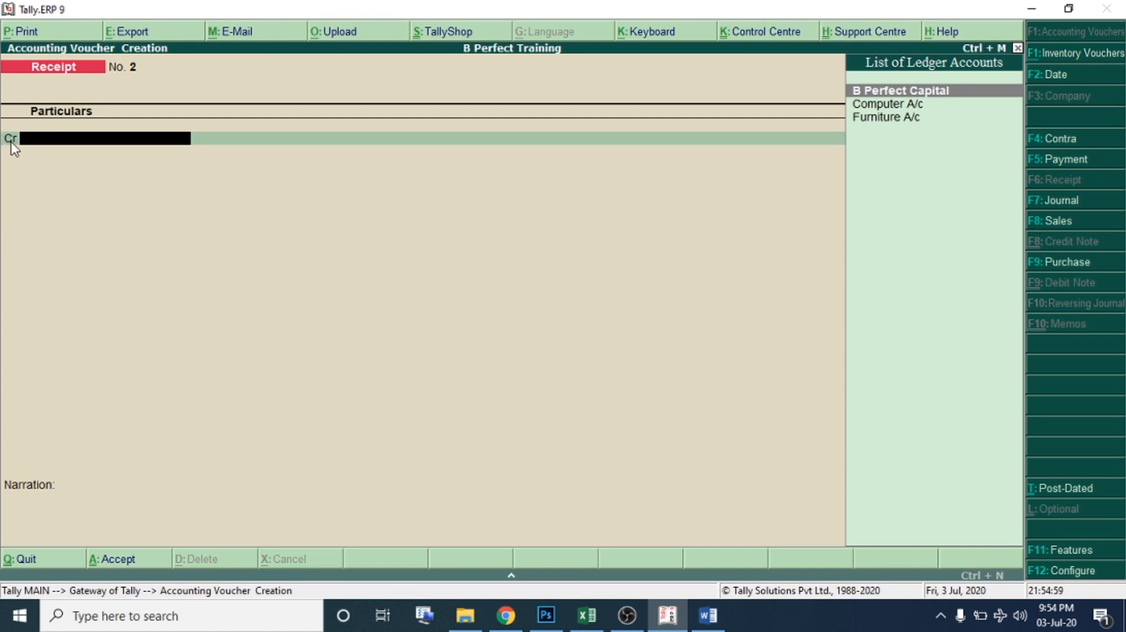
Create the ledger Tally Fees under Indirect Incomes from the receipt voucher's credit line and save it.
key("alt+c")
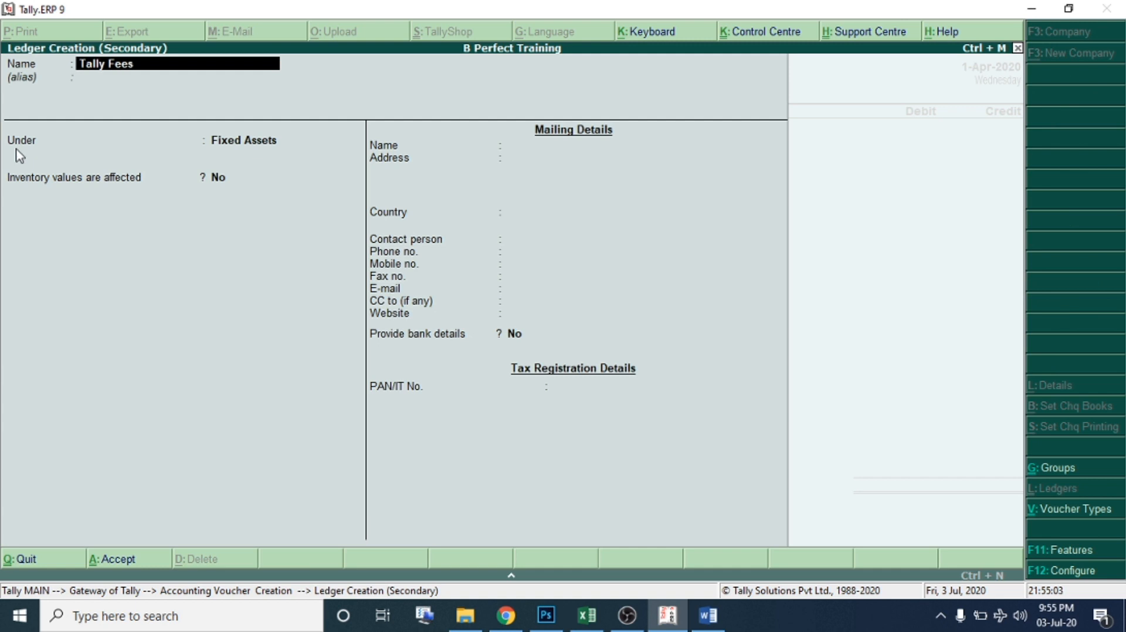
key("Return")
type("in")
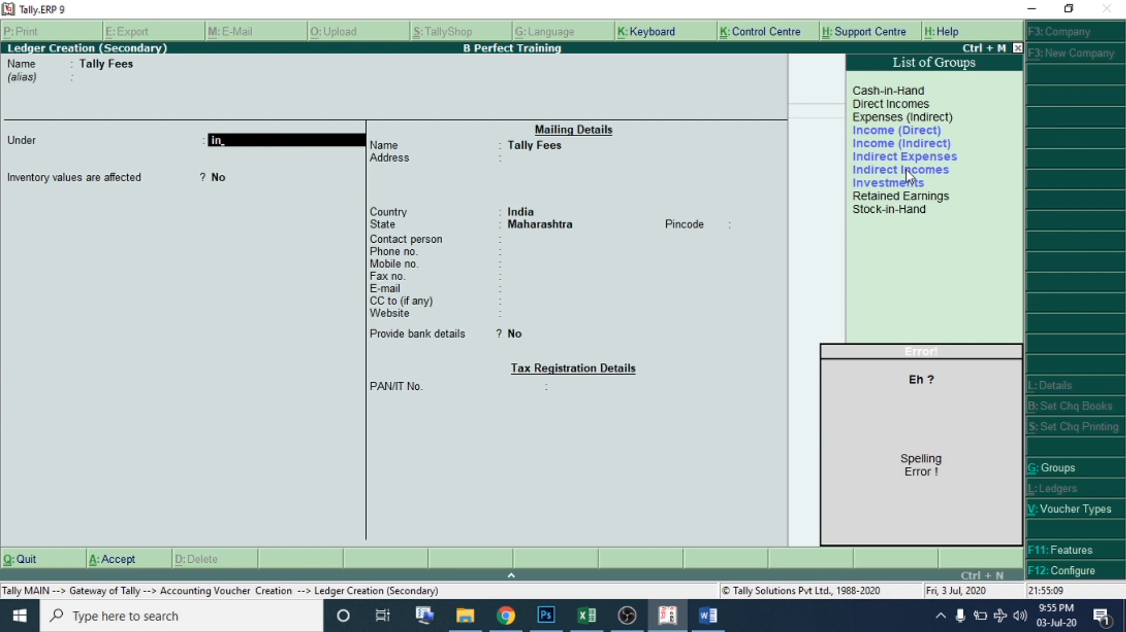
key("Down")
key("Down")
key("Down")
key("Down")
key("Up")
key("Down")
key("Return")
key("Return")
key("Return")
key("Return")
key("Return")
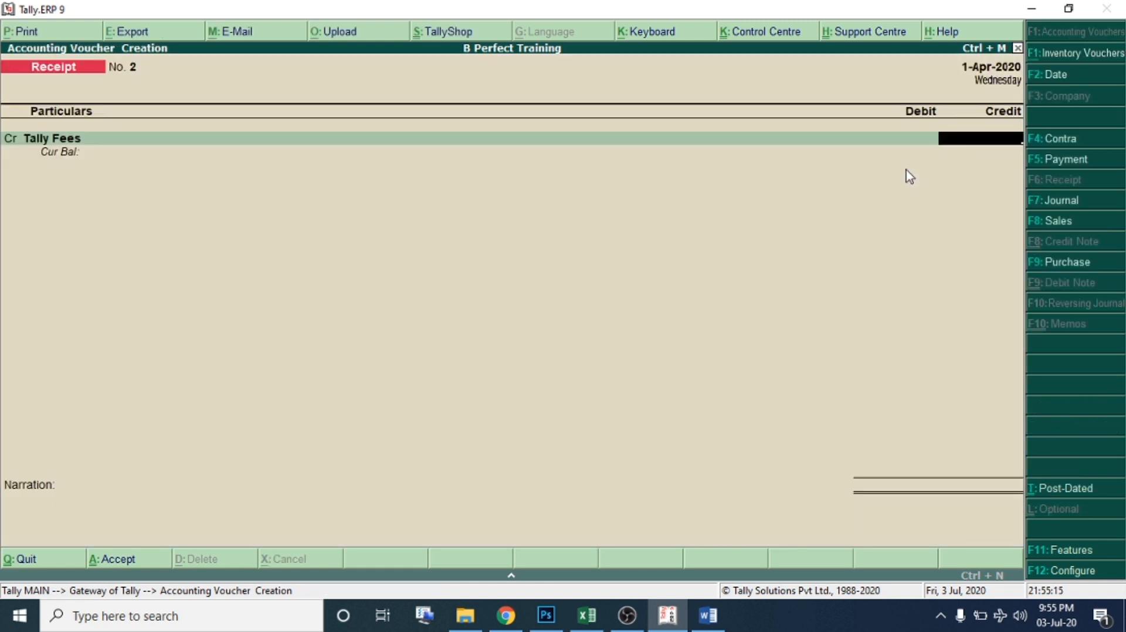
Credit Tally Fees with 100000 and debit Cash with the same amount in the receipt voucher.
type("1000000")
key("Return")
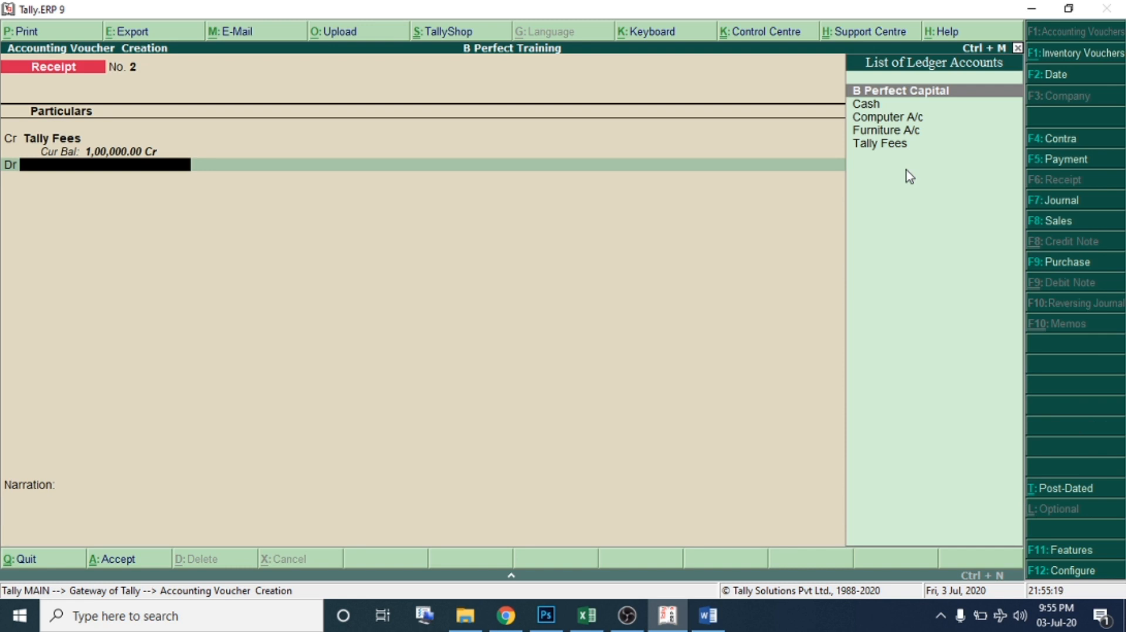
key("Down")
key("Return")
key("Return")
Save the Tally Fees receipt voucher without a narration and switch back to the Word problem.
key("Return")
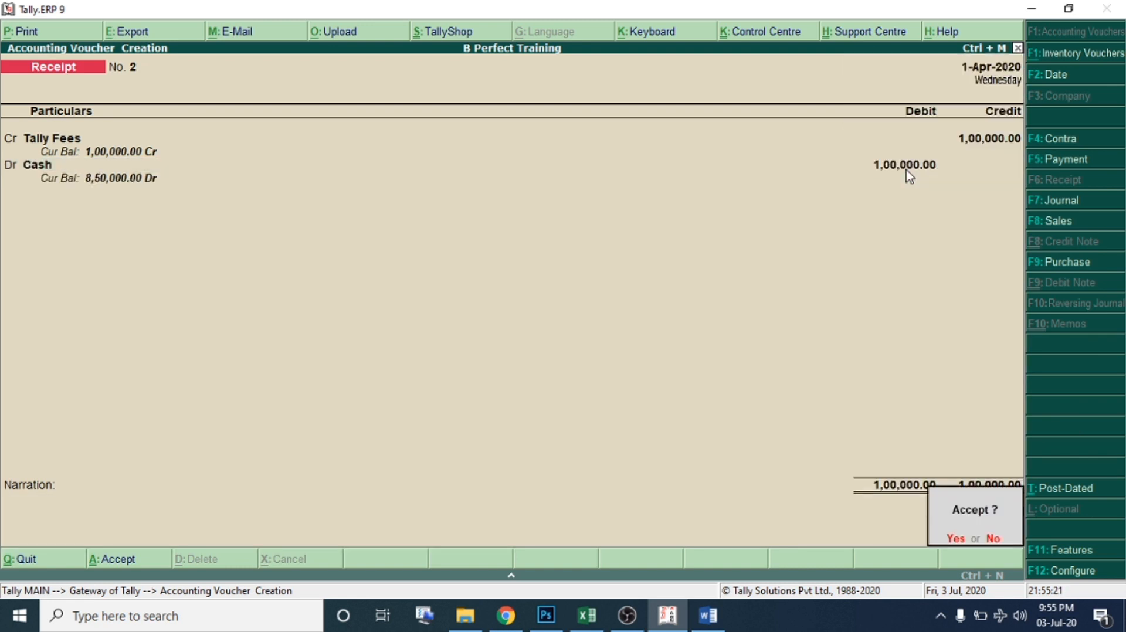
key("Return")
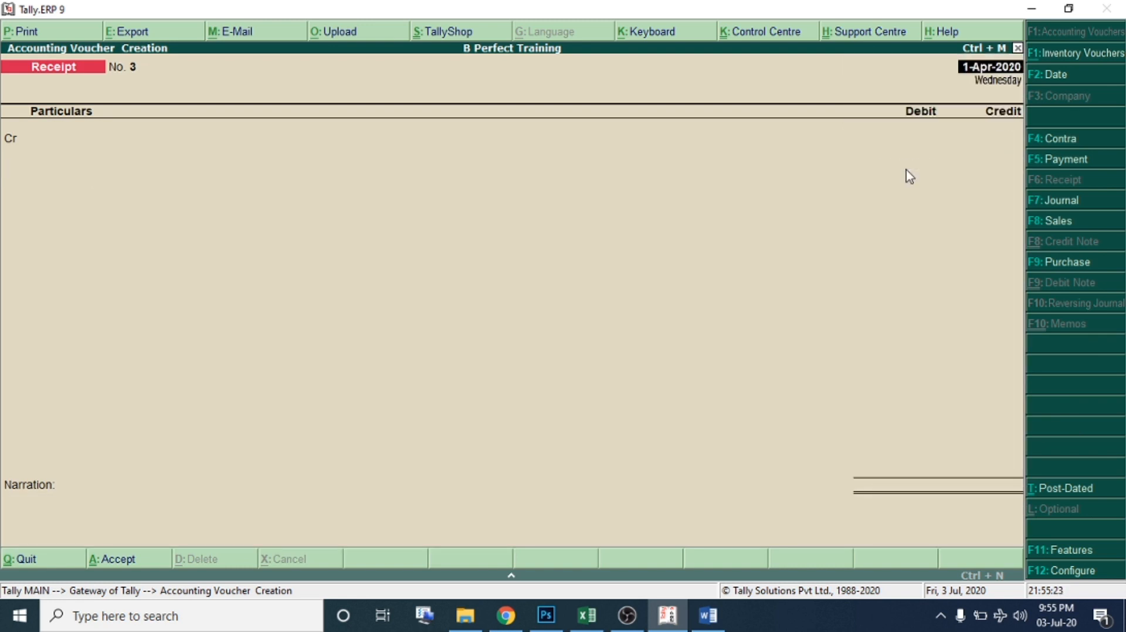
key("alt+Tab")
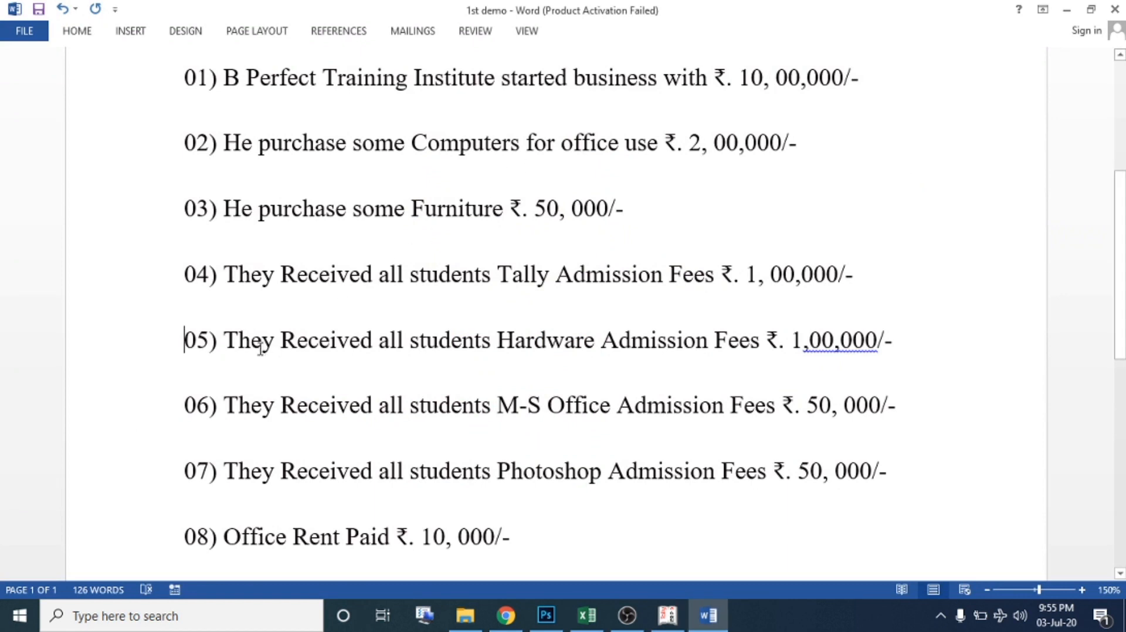
Highlight transaction 05 in the Word problem, switch to Tally.ERP 9 and create the ledger Hardware Fees under Indirect Incomes from the receipt voucher.
left_click_drag(231, 341, 680, 354)
left_click_drag(691, 354, 844, 356)
key("alt+Tab")
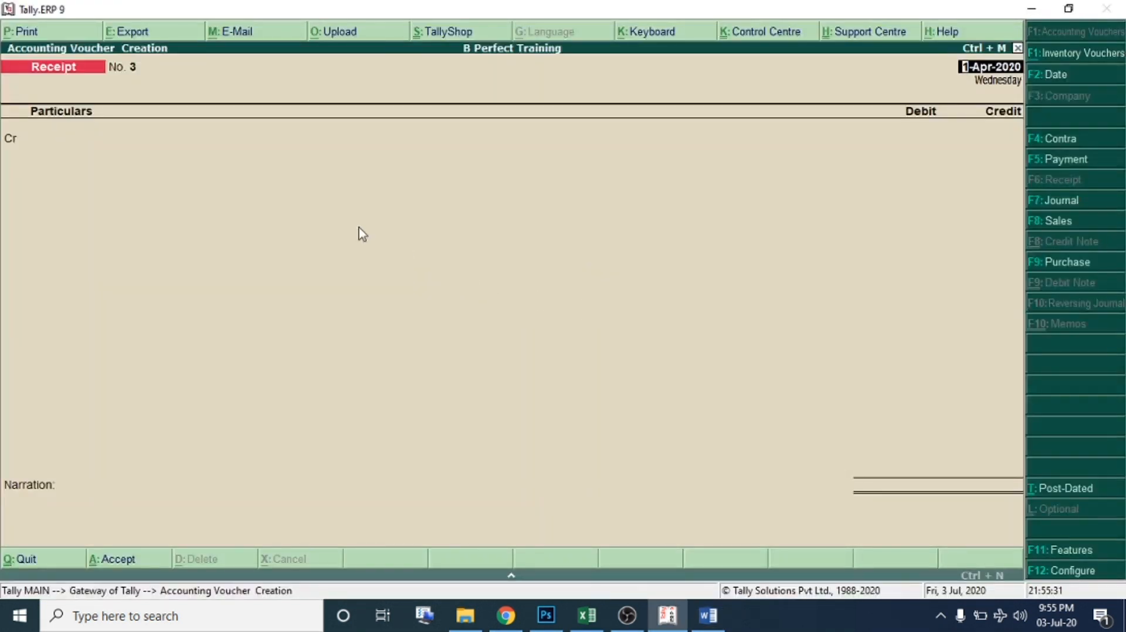
key("alt+c")
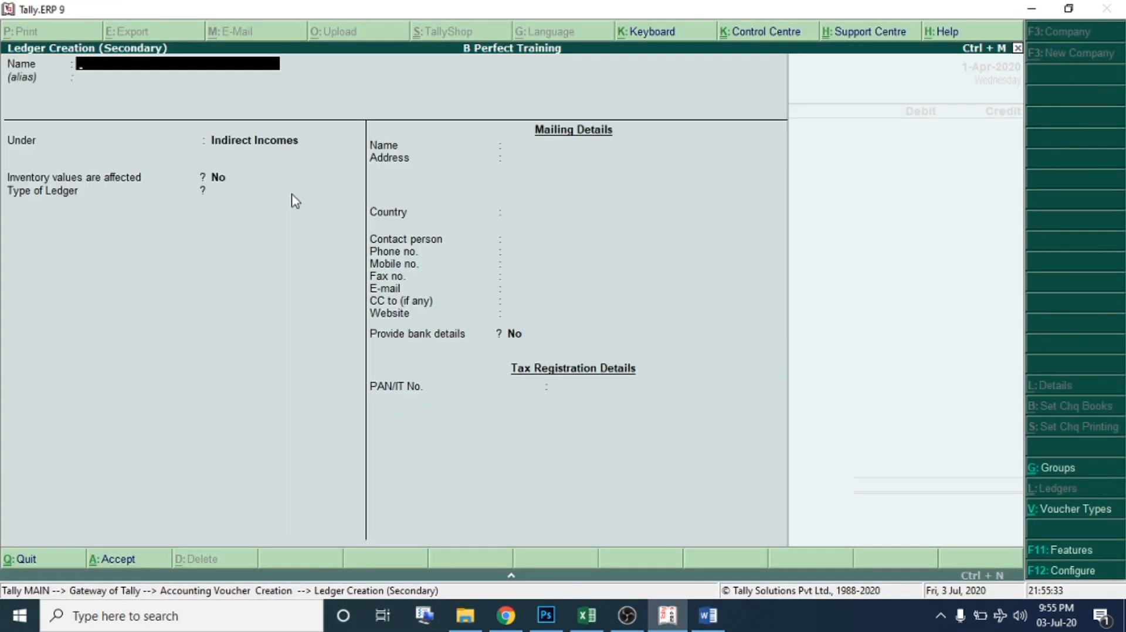
type("Hardware Fees")
key("Return")
key("Return")
key("ctrl+a")
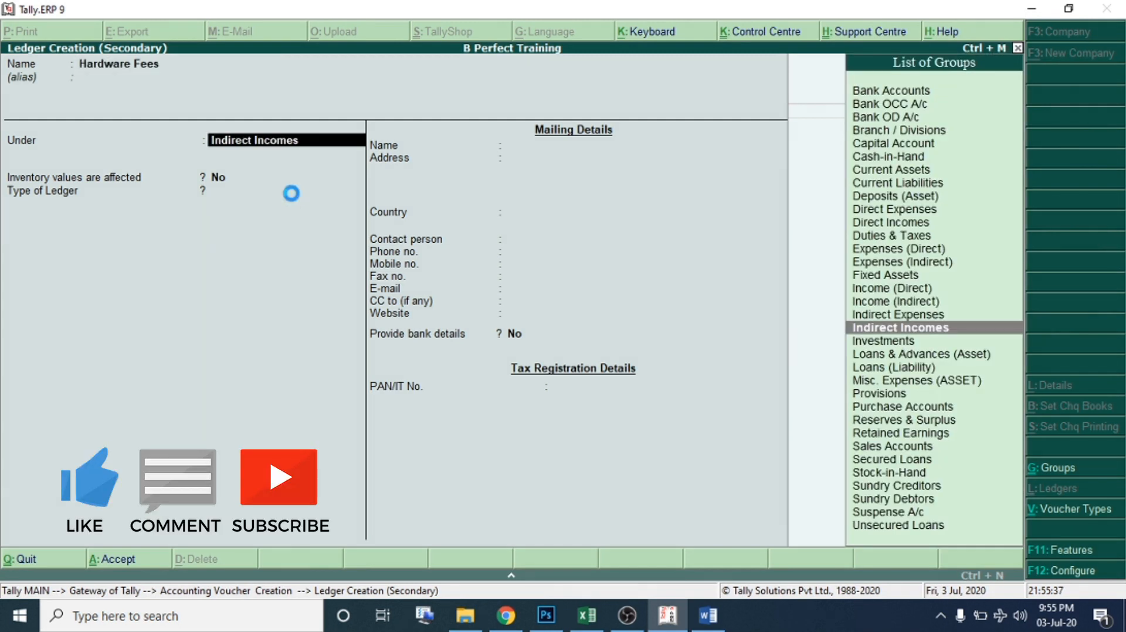
Credit Hardware Fees with 1,00,000, debit Cash with the same amount and save the receipt voucher without a narration.
key("Return")
type("1,00,00")
type("0")
key("Return")
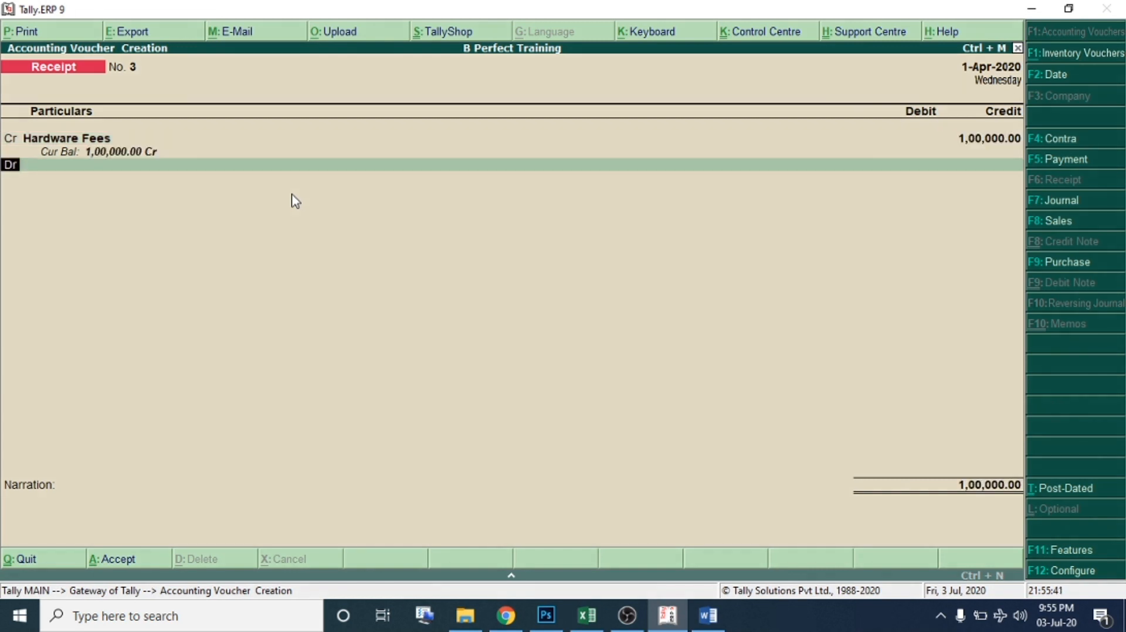
key("Down")
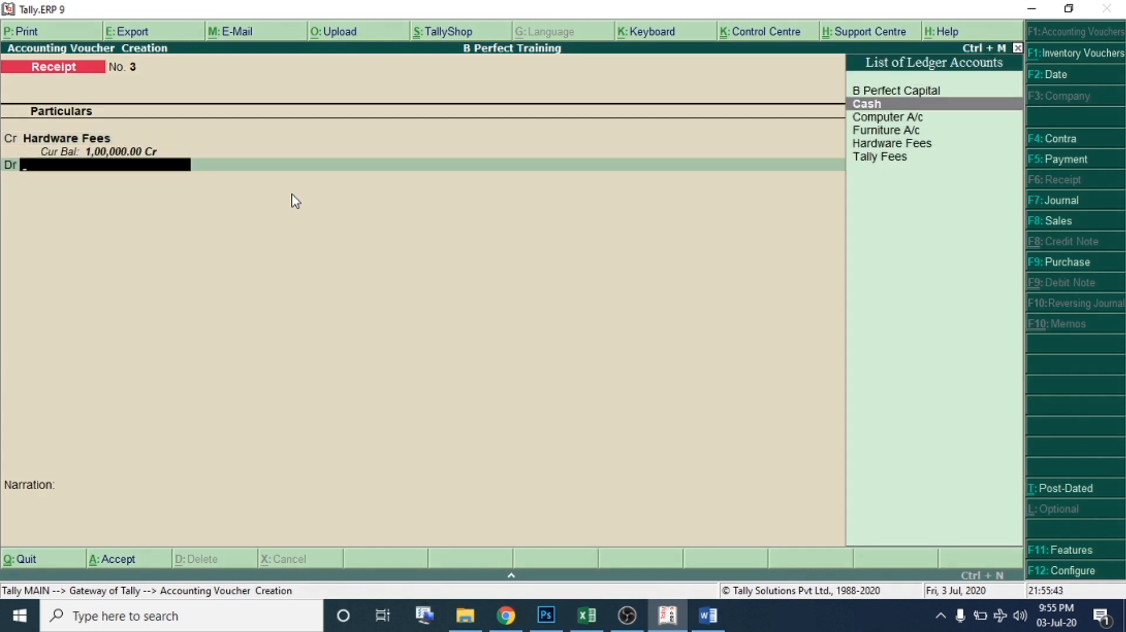
key("Return")
key("Return")
key("Return")
key("Return")
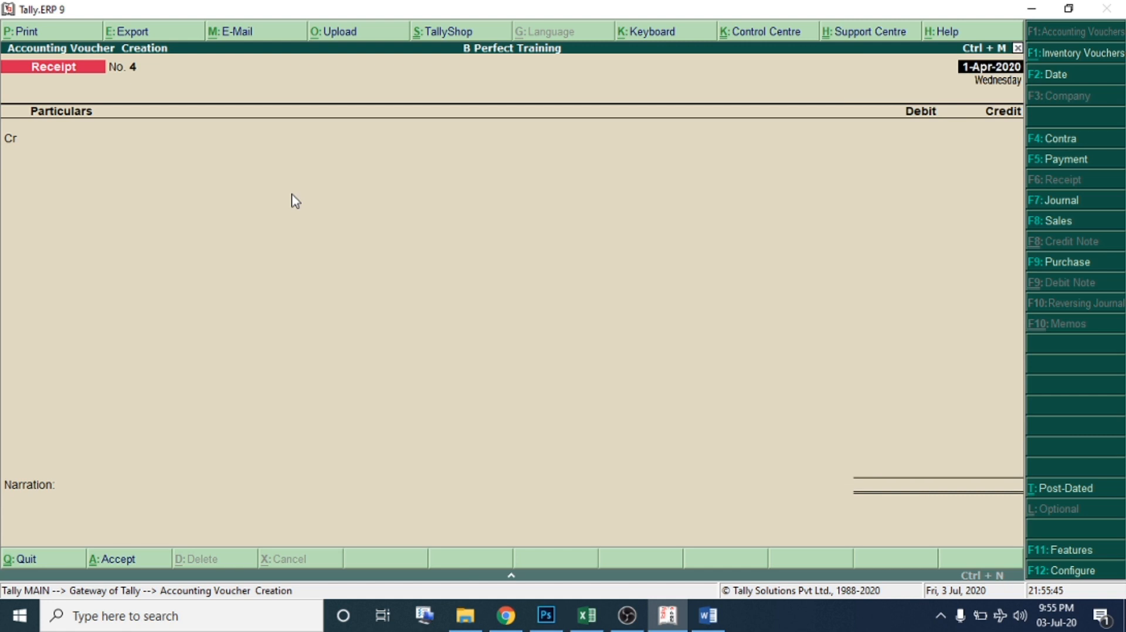
Check the M-S Office admission fee in transaction 06 of the Word problem and return to the Tally.ERP 9 receipt voucher's credit line.
key("alt+Tab")
scroll(580, 316, "down", 1)
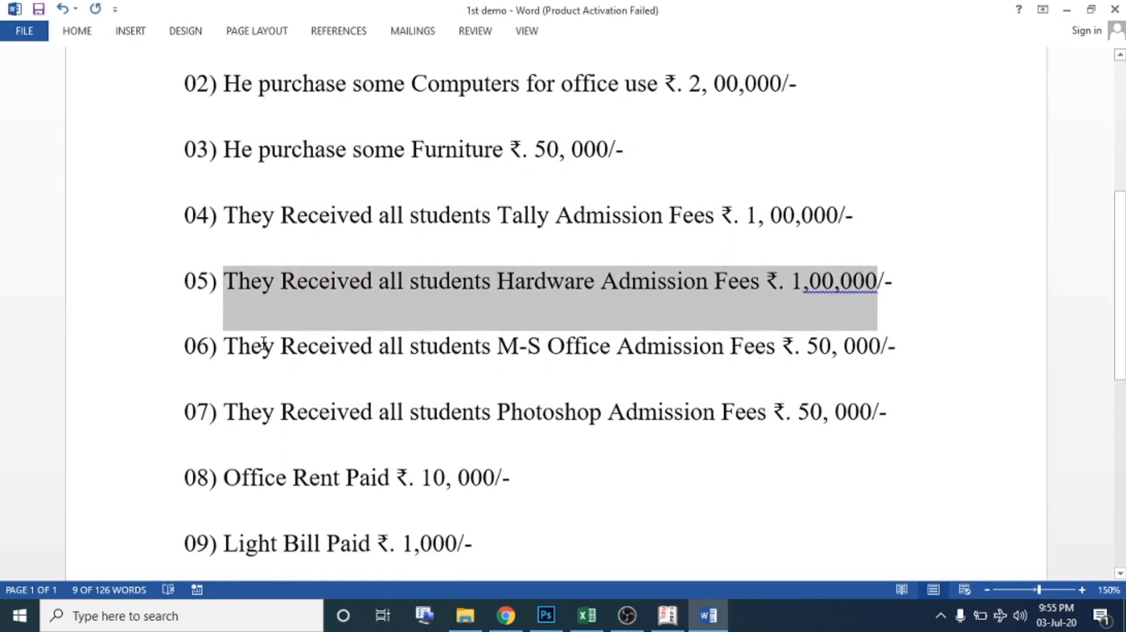
left_click_drag(232, 354, 902, 357)
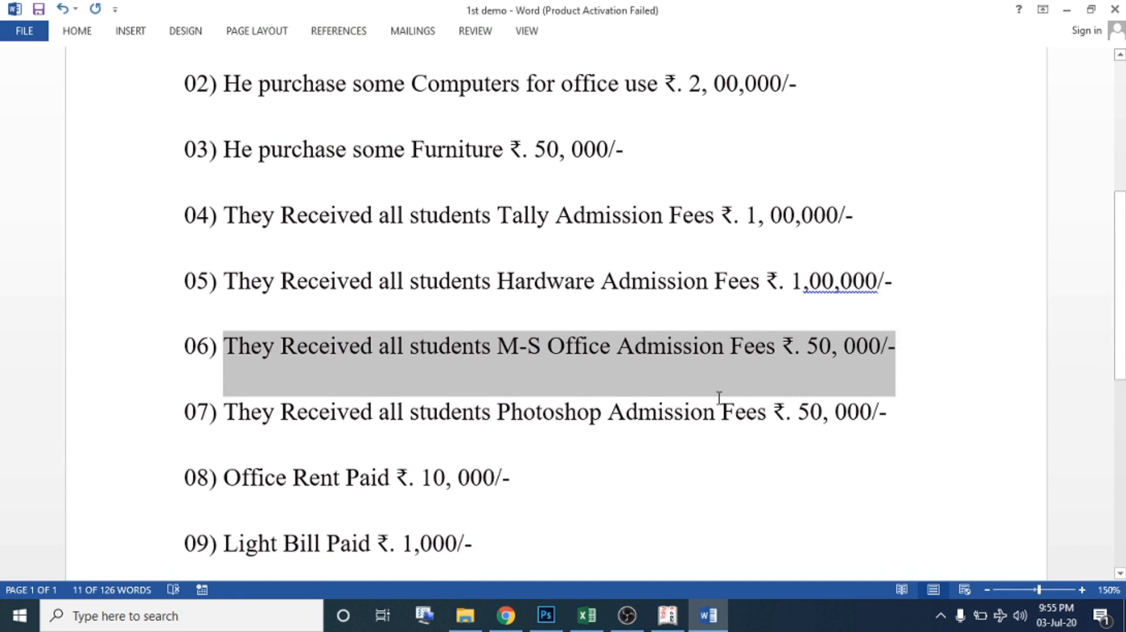
key("alt+Tab")
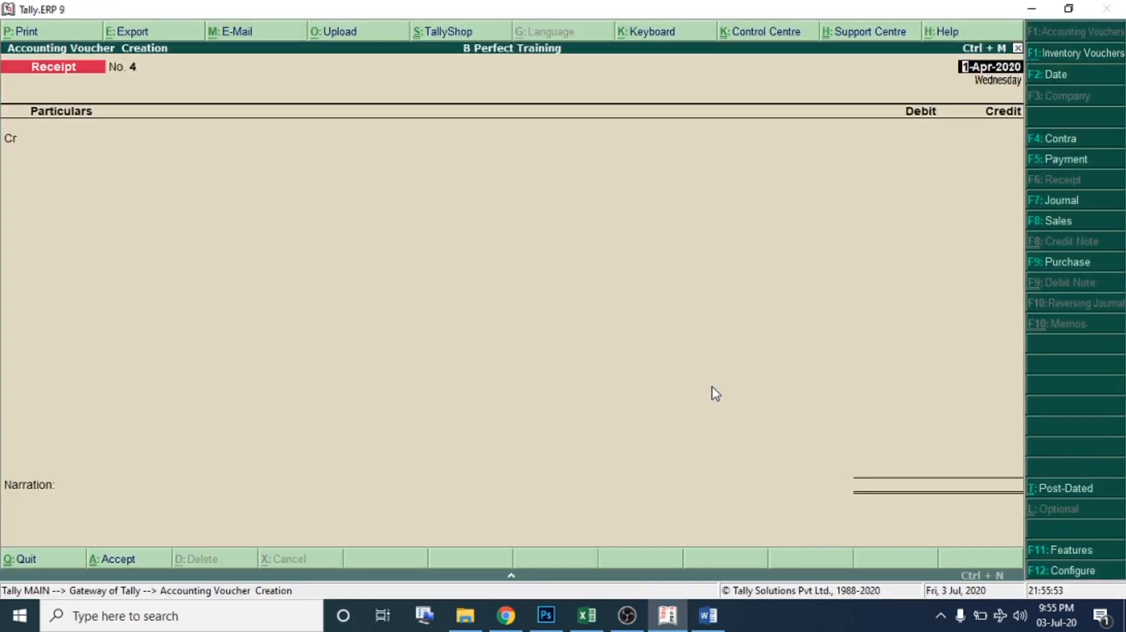
left_click(62, 142)
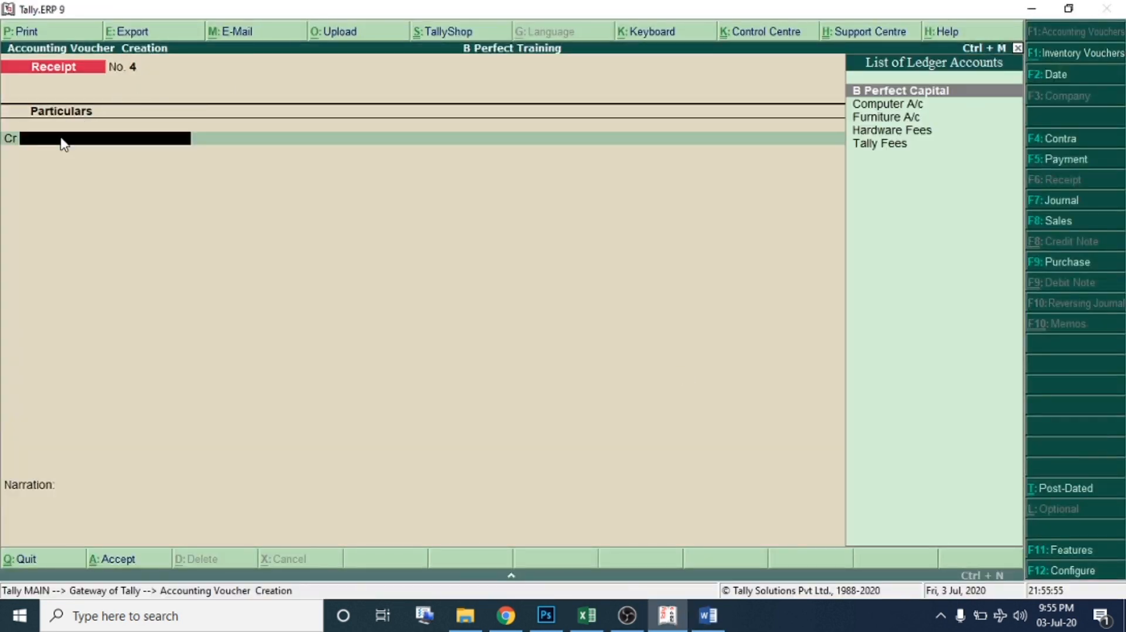
key("alt+Tab")
key("alt+Tab")
Create the ledger Ms Office Fees under Indirect Incomes from the receipt voucher's credit line and save it.
key("alt+c")
type("Ms Office Fees444")
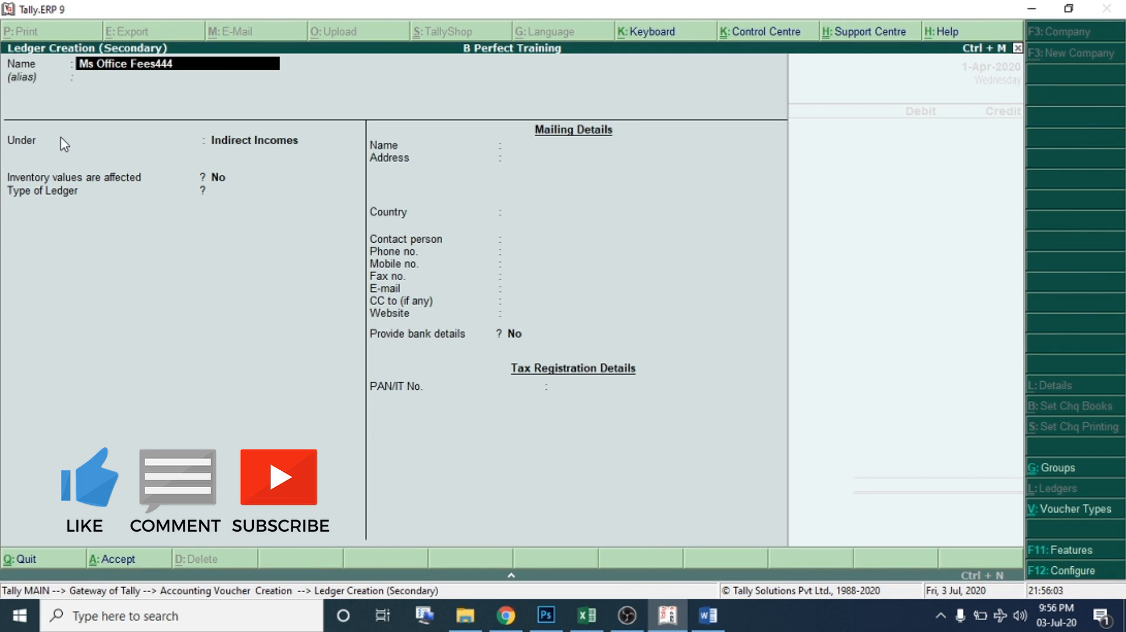
key("BackSpace")
key("Return")
key("Return")
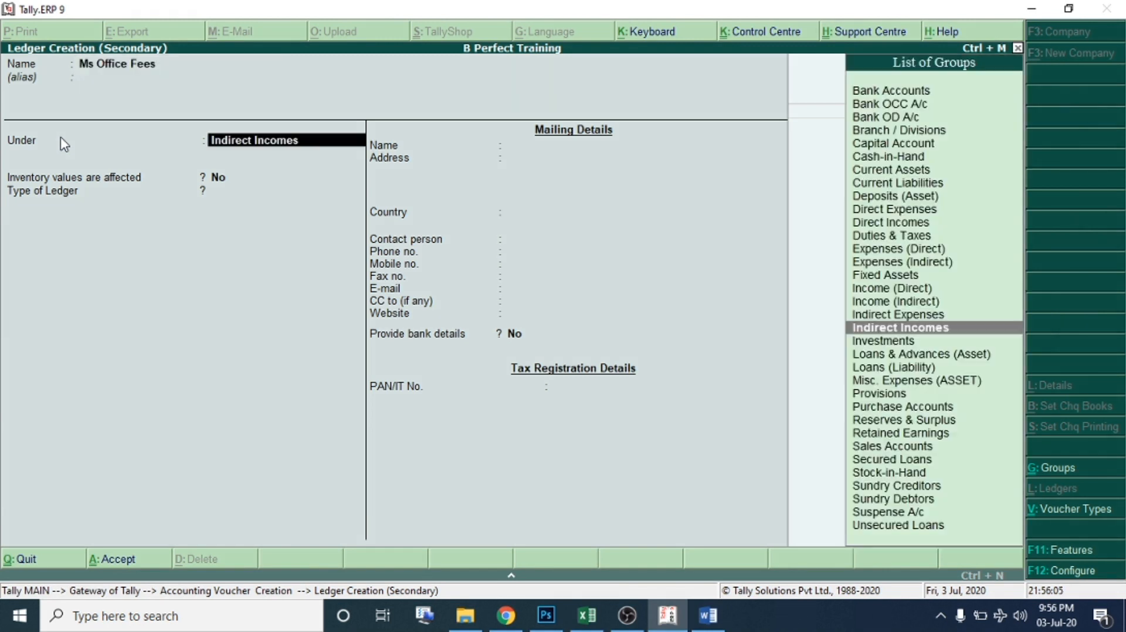
key("Return")
key("ctrl+a")
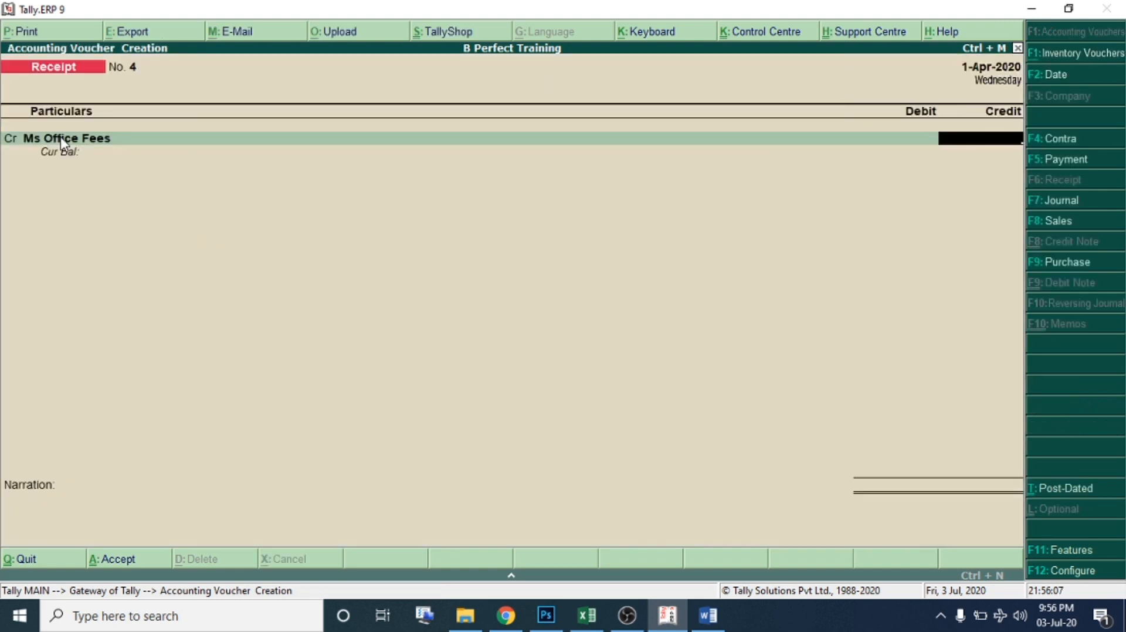
Credit Ms Office Fees with 50000, debit Cash with the same amount and save the receipt voucher without a narration.
key("alt+Tab")
key("alt+Tab")
type("50000")
key("Return")
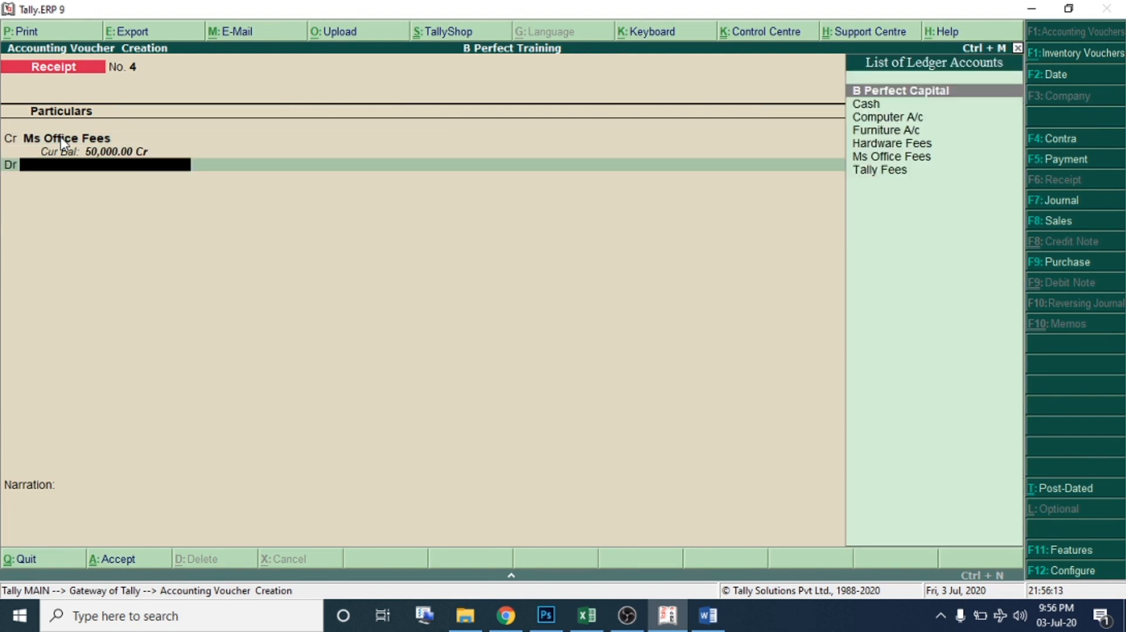
key("Down")
key("Return")
key("Return")
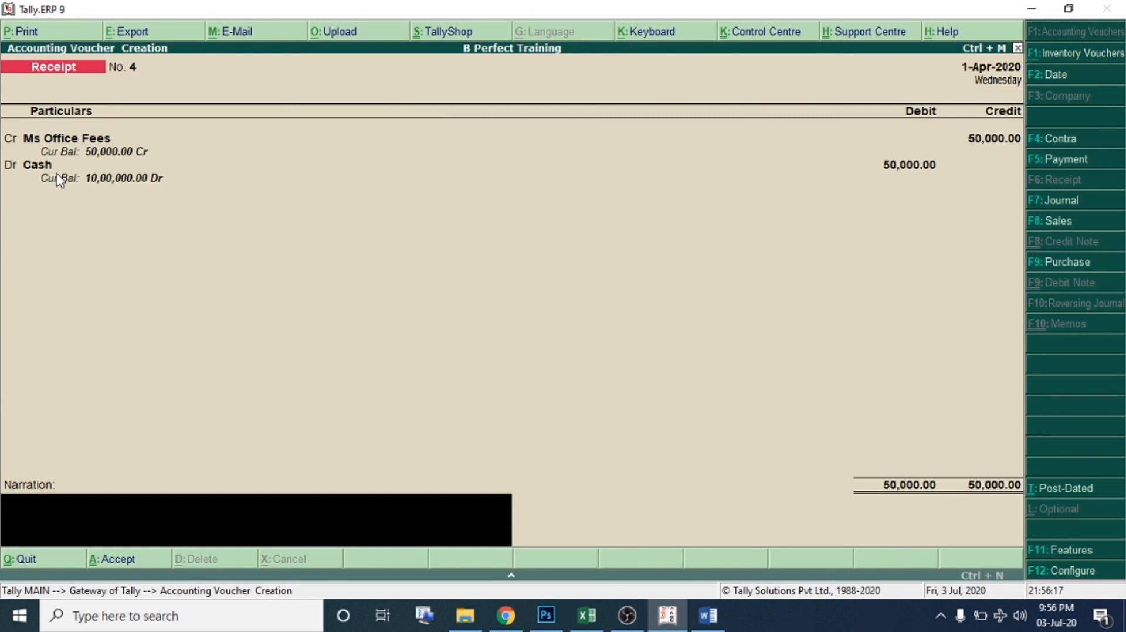
key("Return")
key("Return")
Check transaction 07 in the Word problem and create the ledger Photoshop Fees under Indirect Incomes from a new receipt voucher in Tally.ERP 9.
key("alt+Tab")
left_click(138, 354)
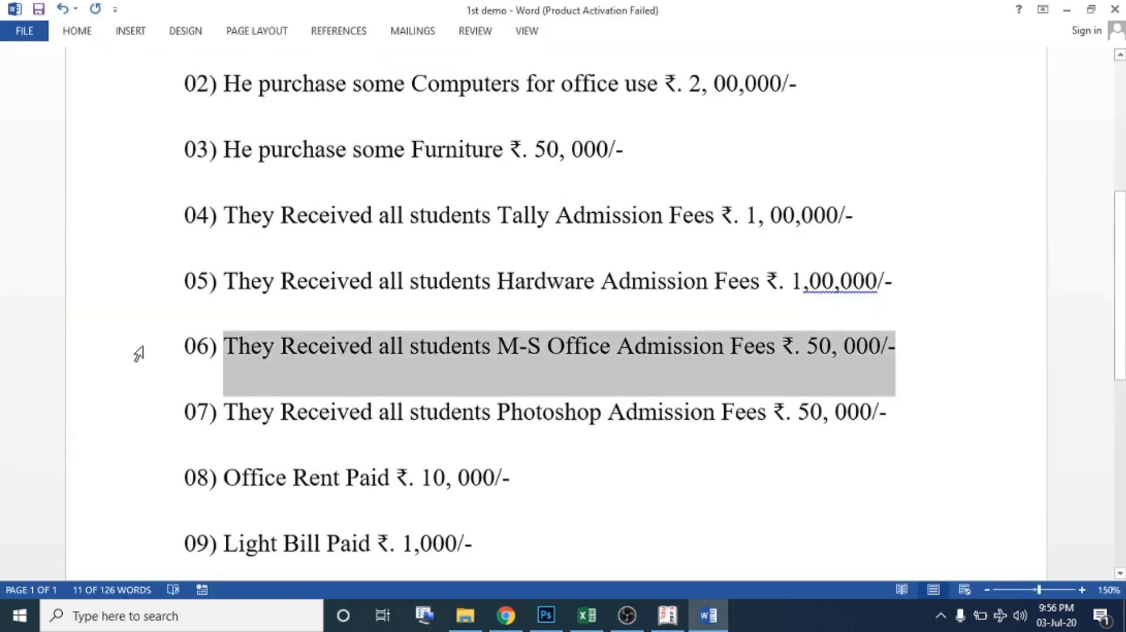
left_click_drag(490, 406, 888, 414)
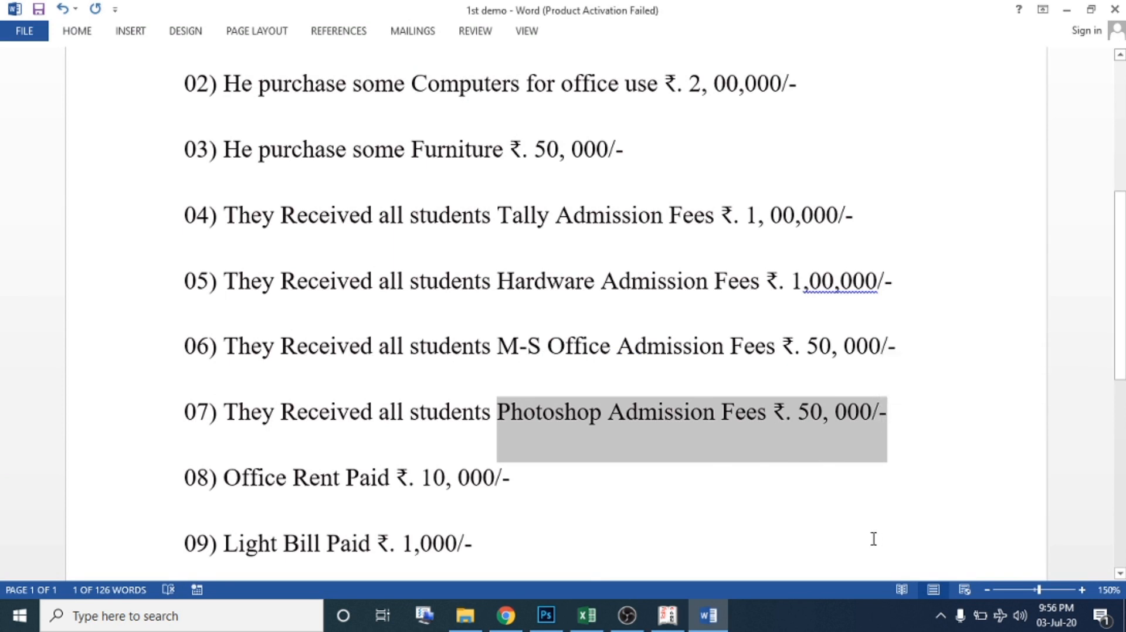
key("alt+Tab")
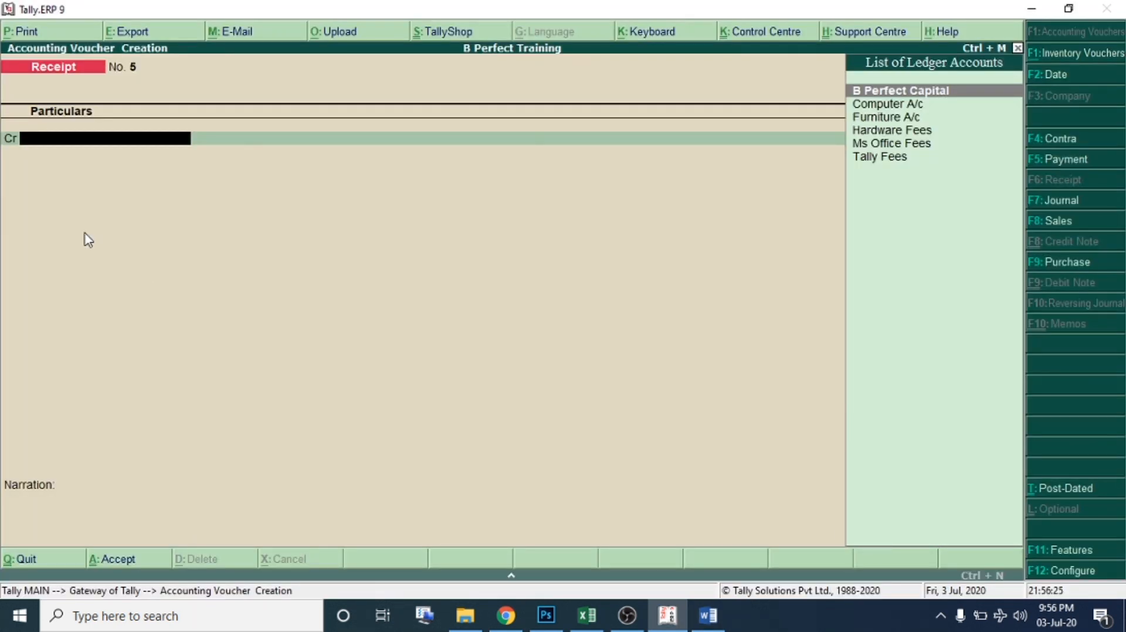
key("alt+c")
type("Ph")
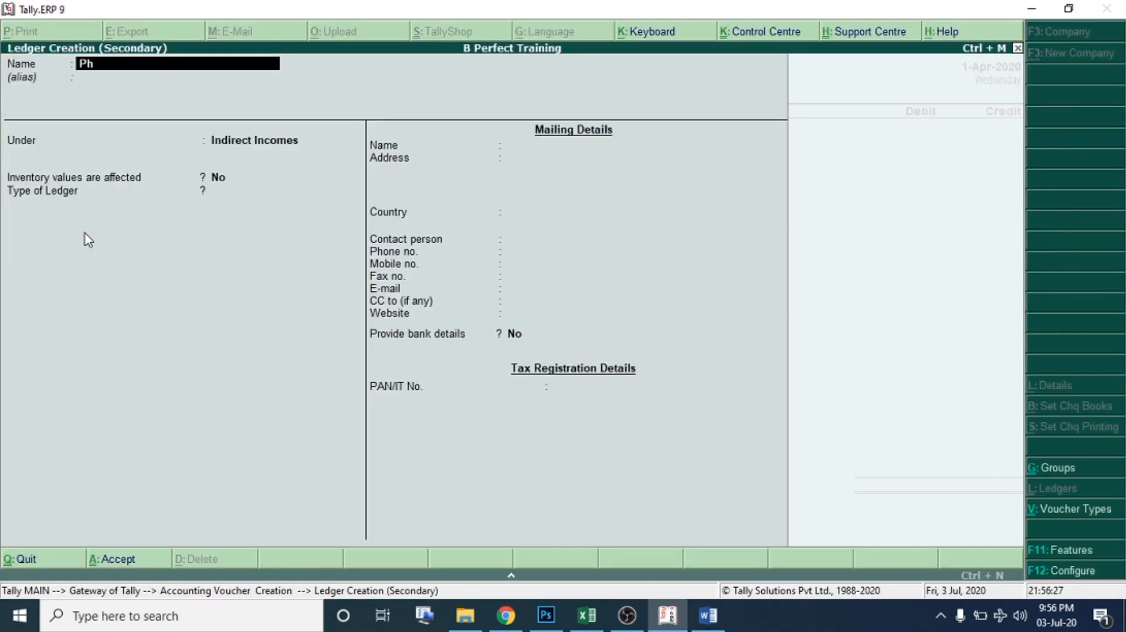
type("otoshop Fees")
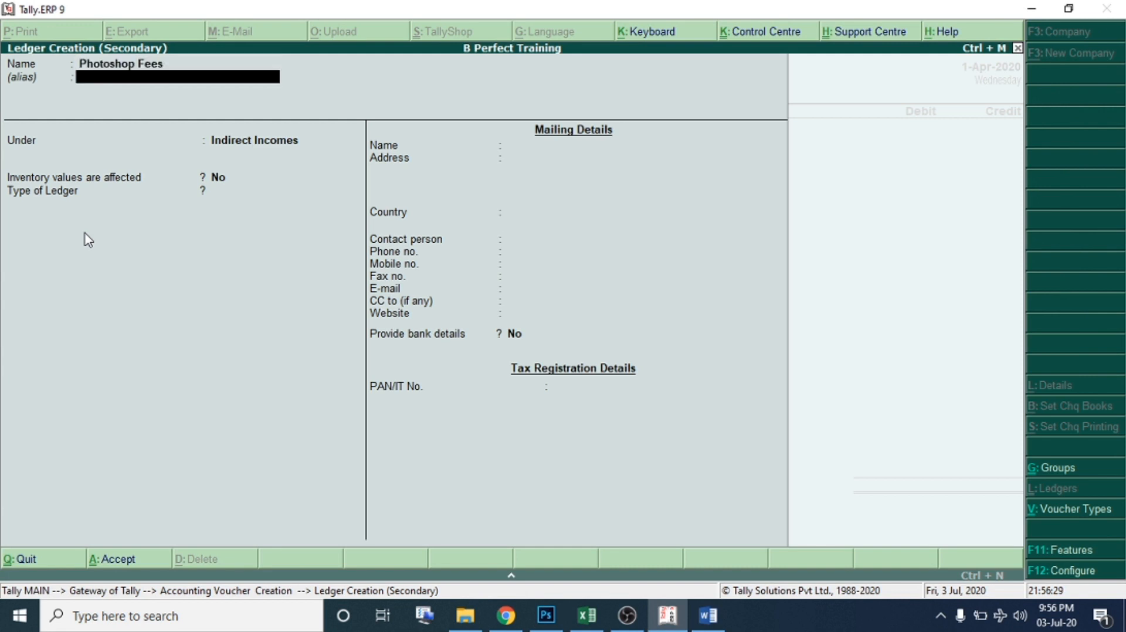
key("Return")
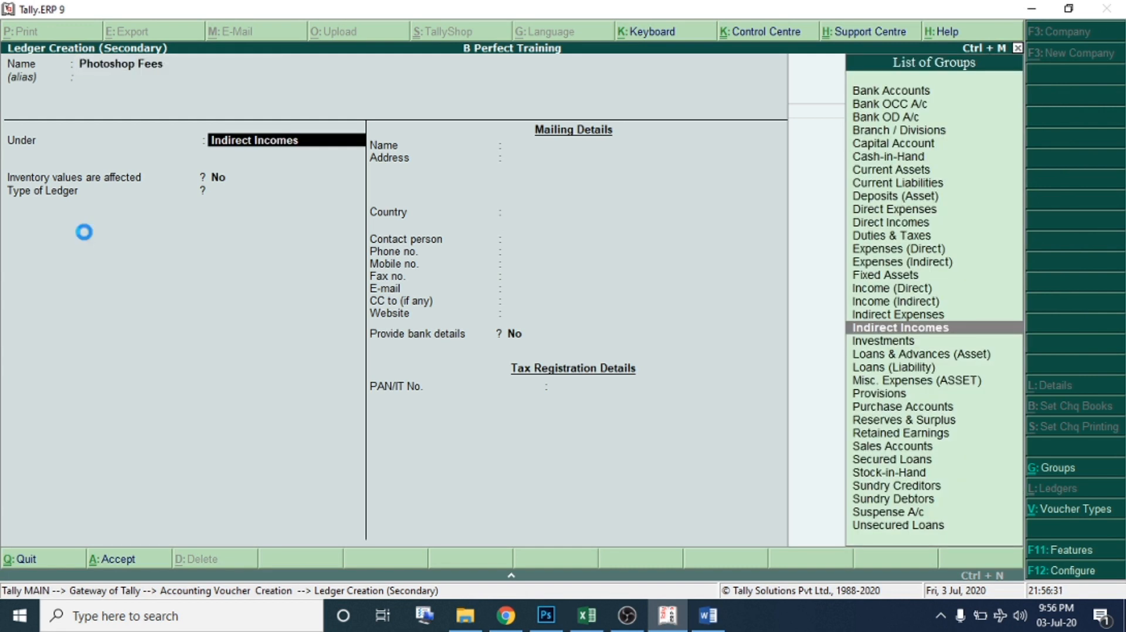
Credit Photoshop Fees with 50000, debit Cash with the same amount and save the receipt voucher without a narration.
type("50000")
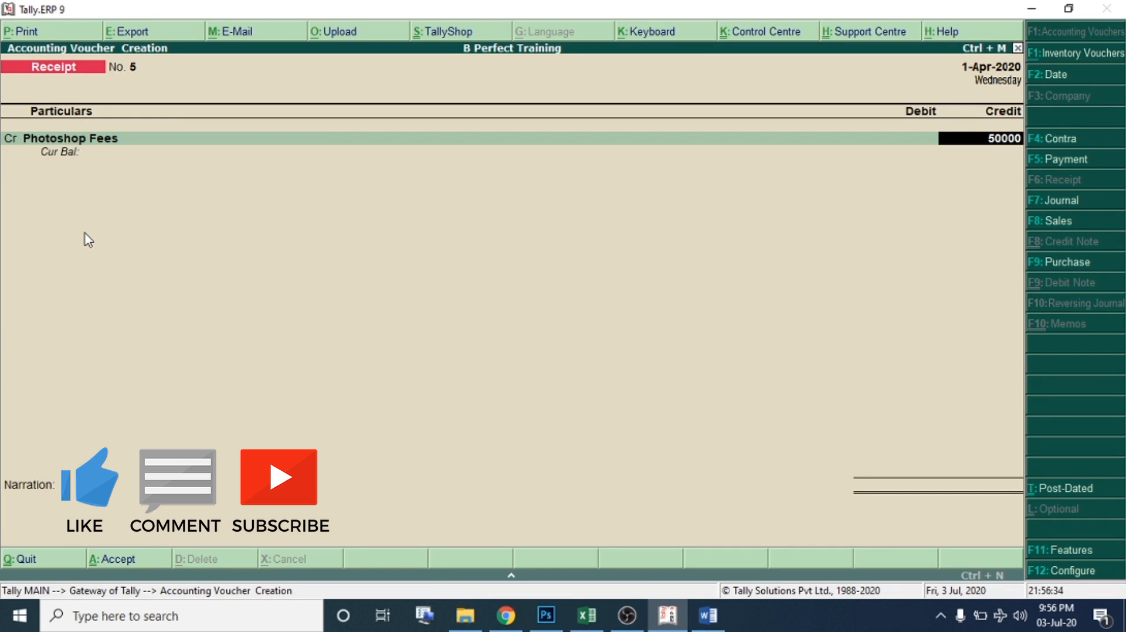
key("Return")
key("Return")
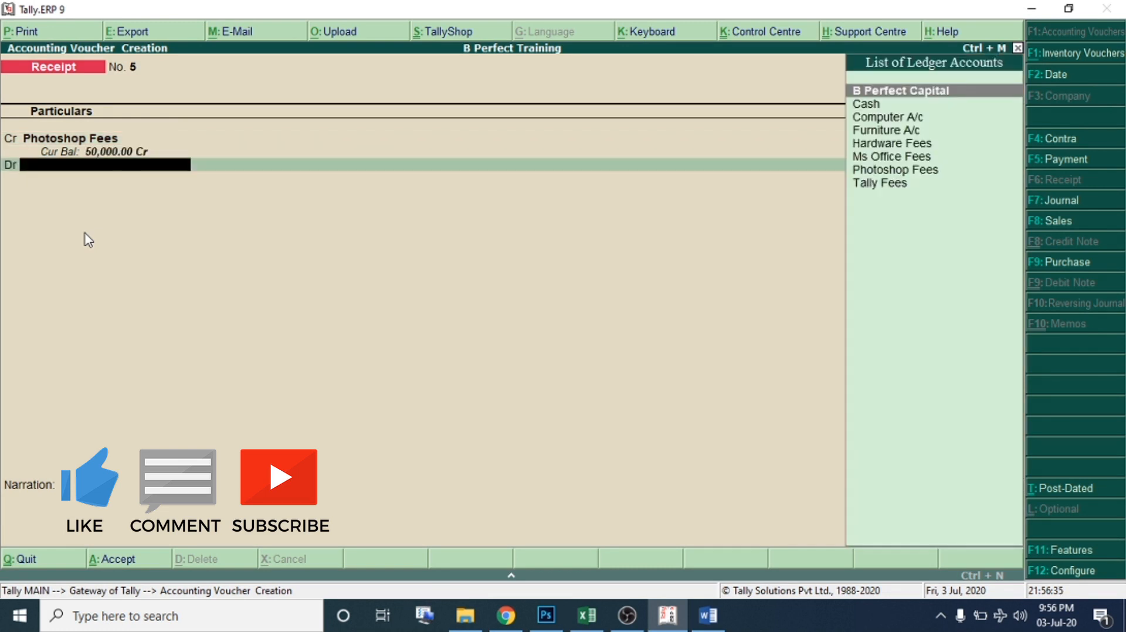
key("Down")
key("Return")
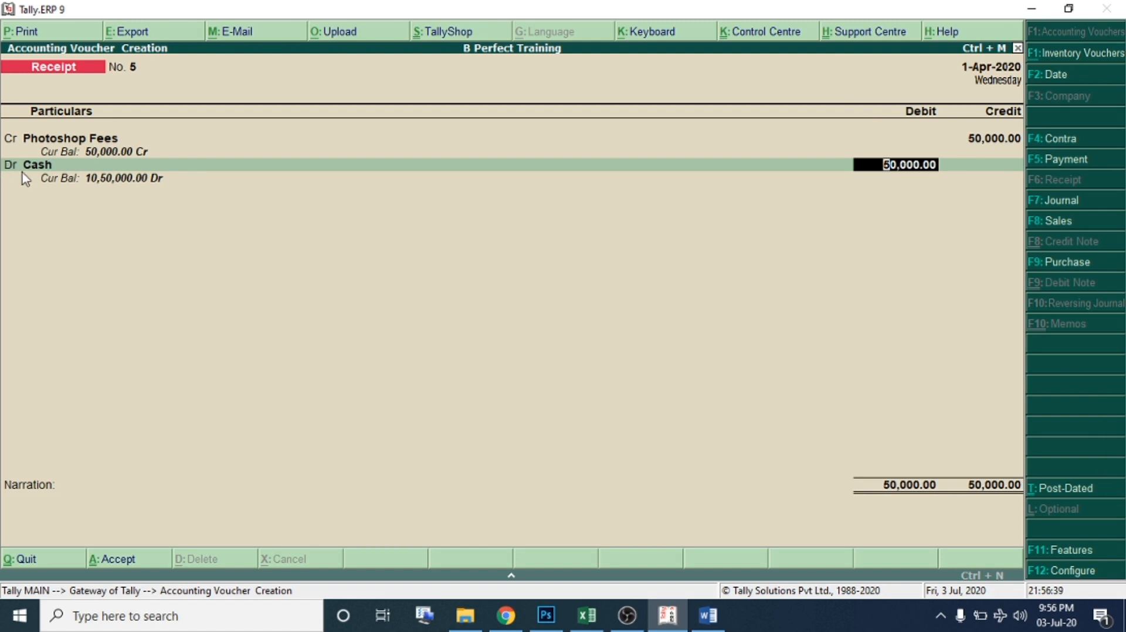
key("Return")
key("Return")
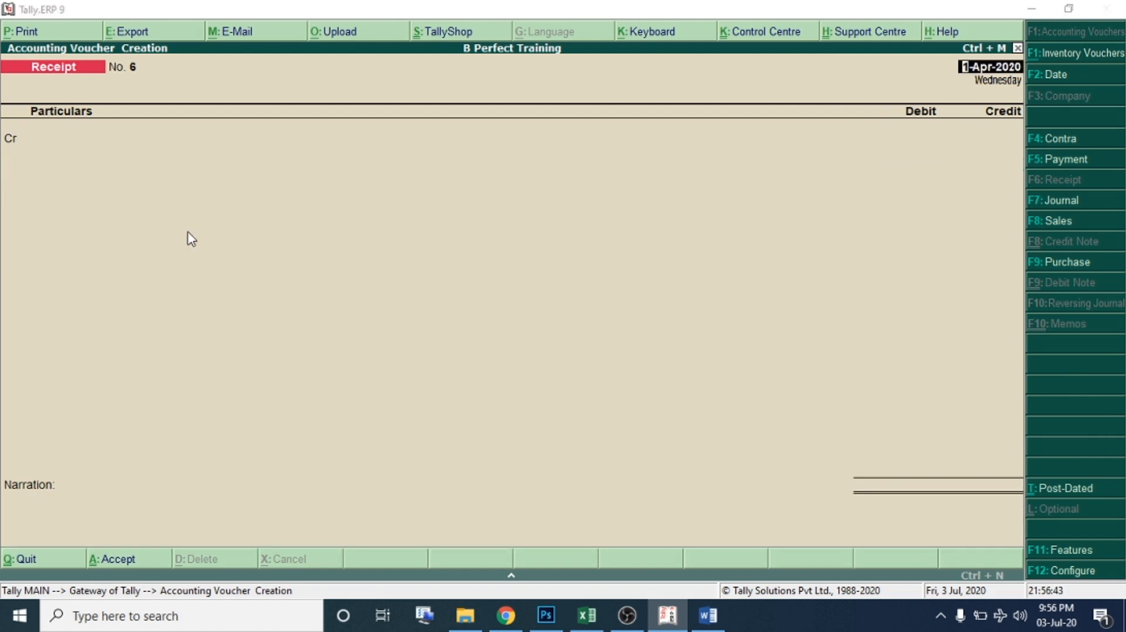
Switch to the Word problem and review the paid expenses in transactions 08 to 11, from office rent to telephone expenses.
key("alt+Tab")
scroll(260, 439, "down", 3)
left_click_drag(224, 240, 515, 241)
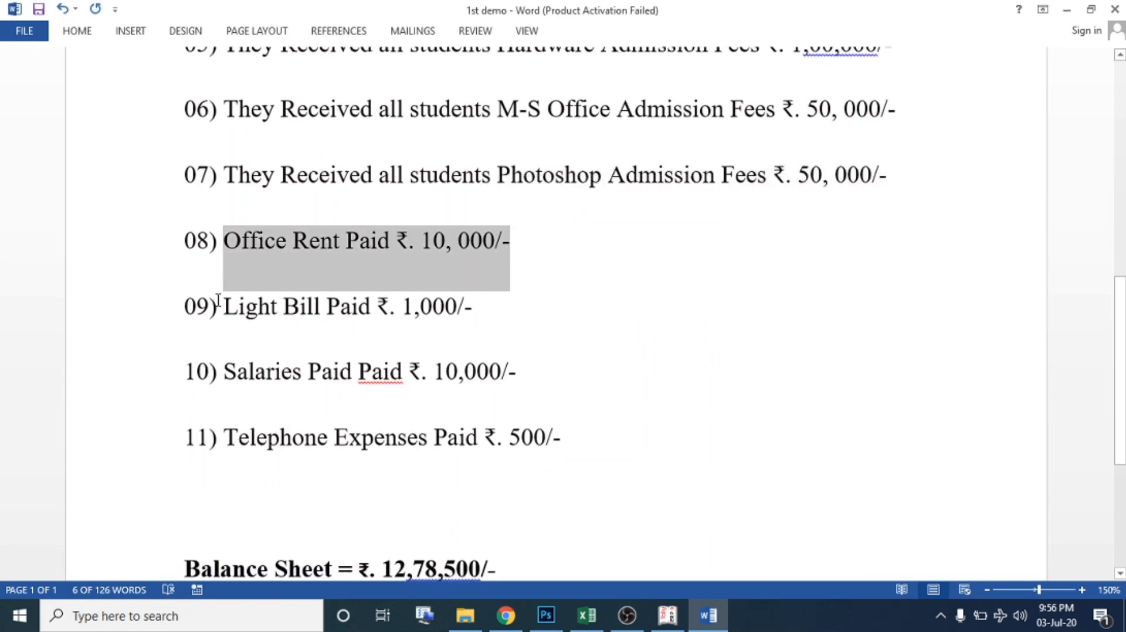
left_click_drag(225, 306, 412, 306)
double_click(243, 369)
left_click_drag(383, 373, 421, 373)
left_click_drag(227, 436, 410, 441)
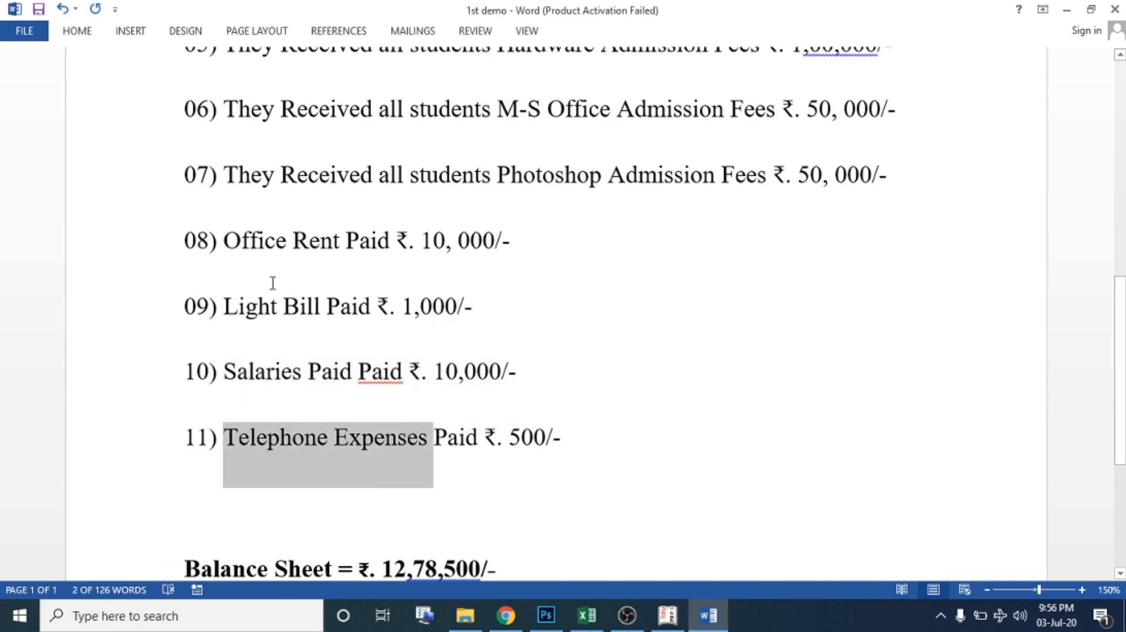
left_click_drag(226, 240, 462, 270)
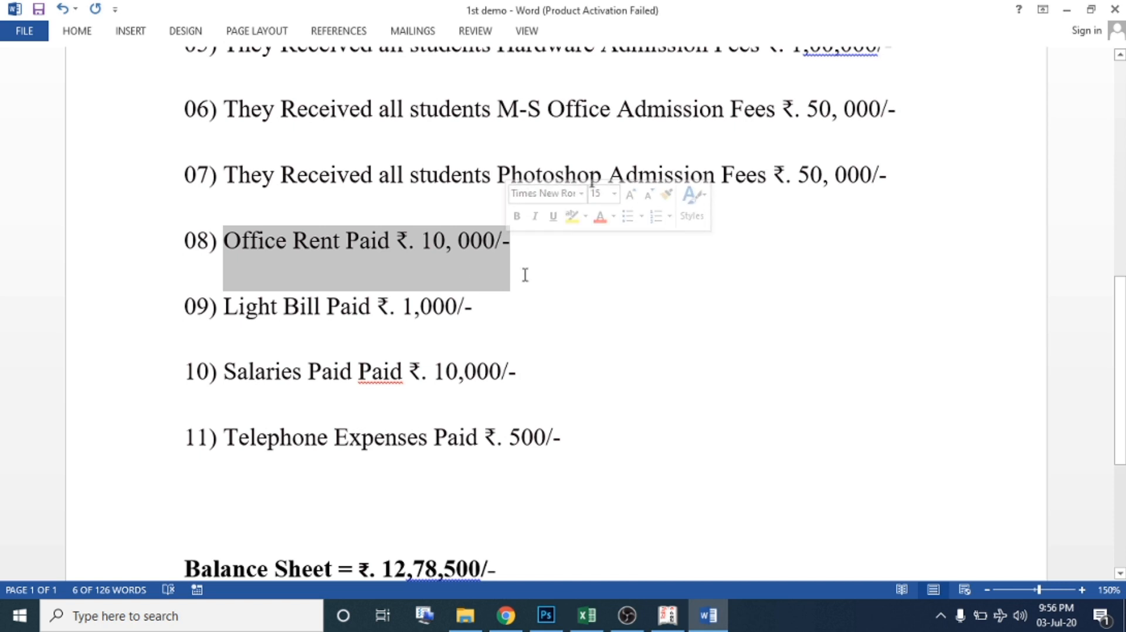
left_click(262, 245)
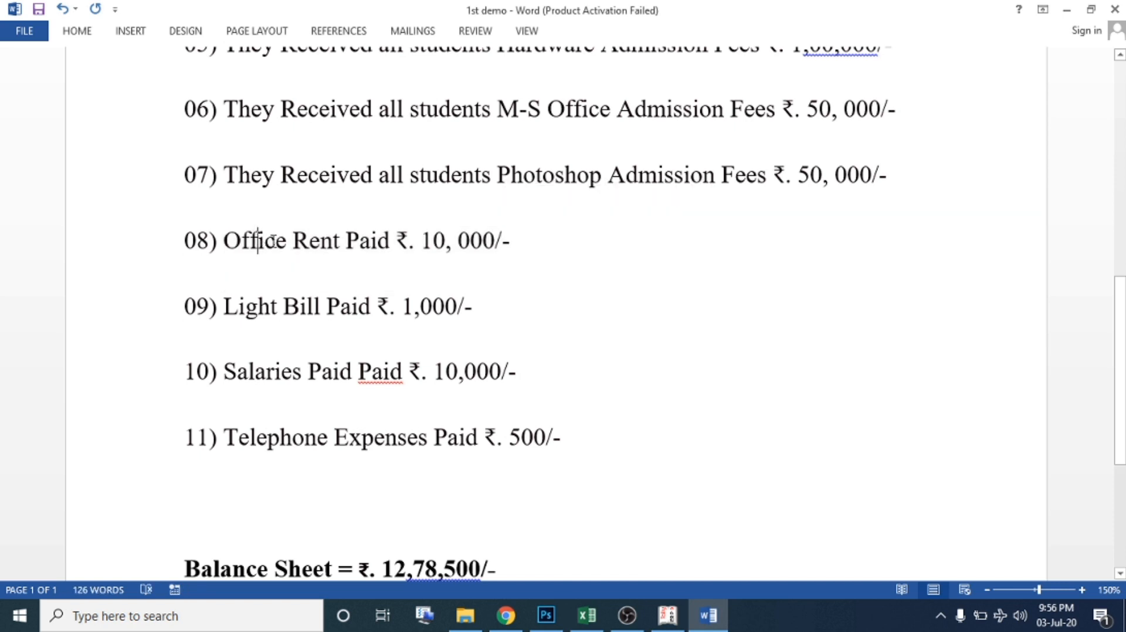
left_click_drag(281, 176, 385, 175)
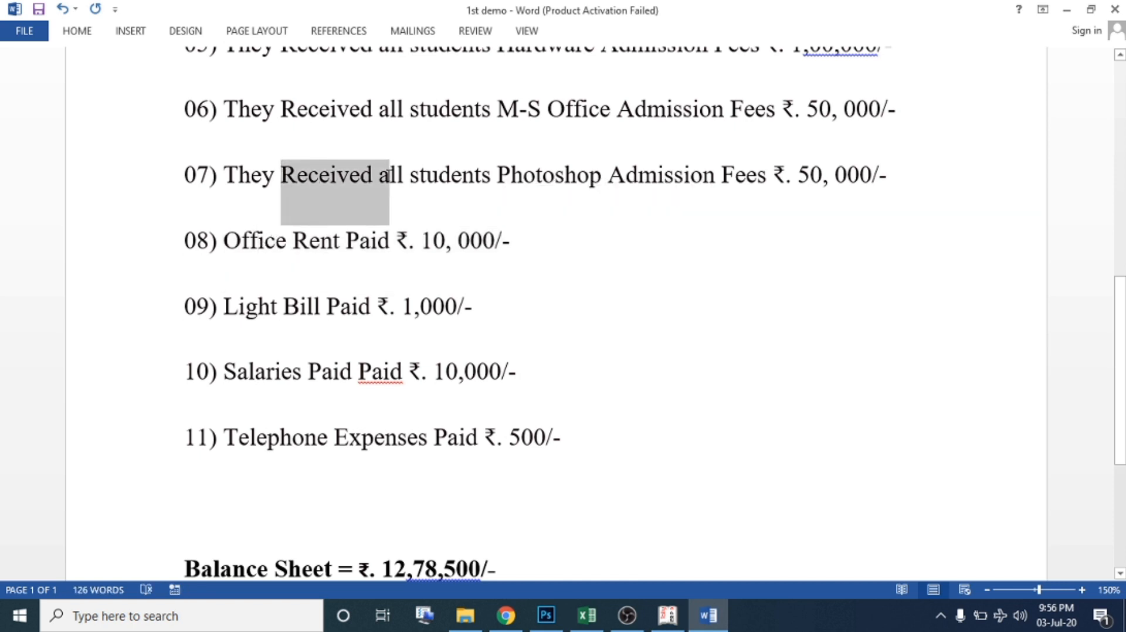
left_click_drag(234, 240, 415, 239)
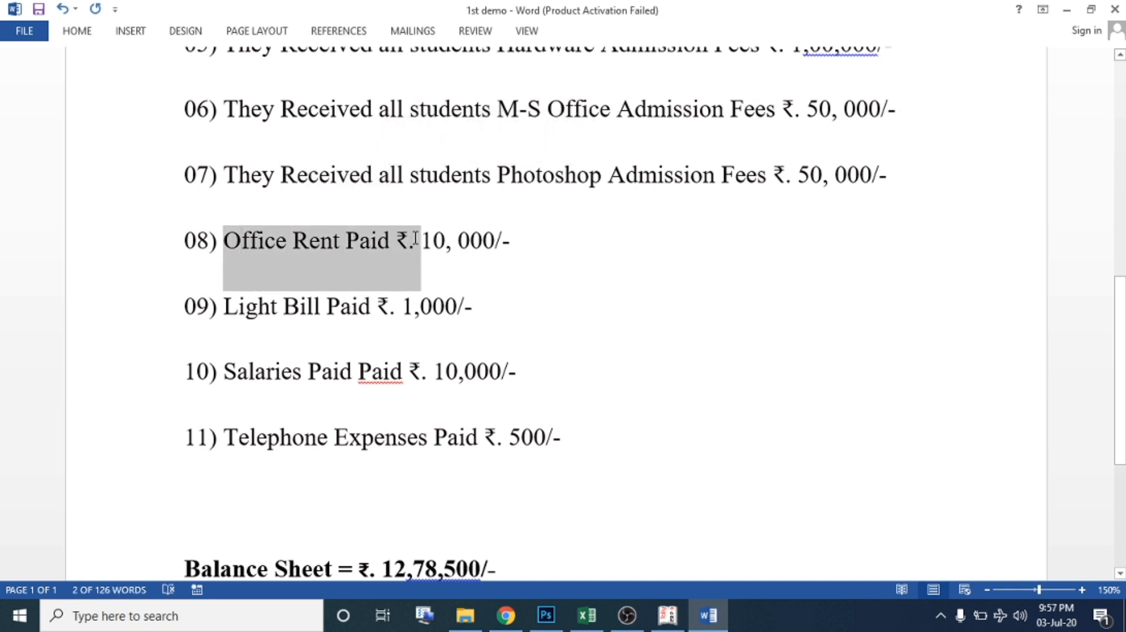
left_click(509, 240)
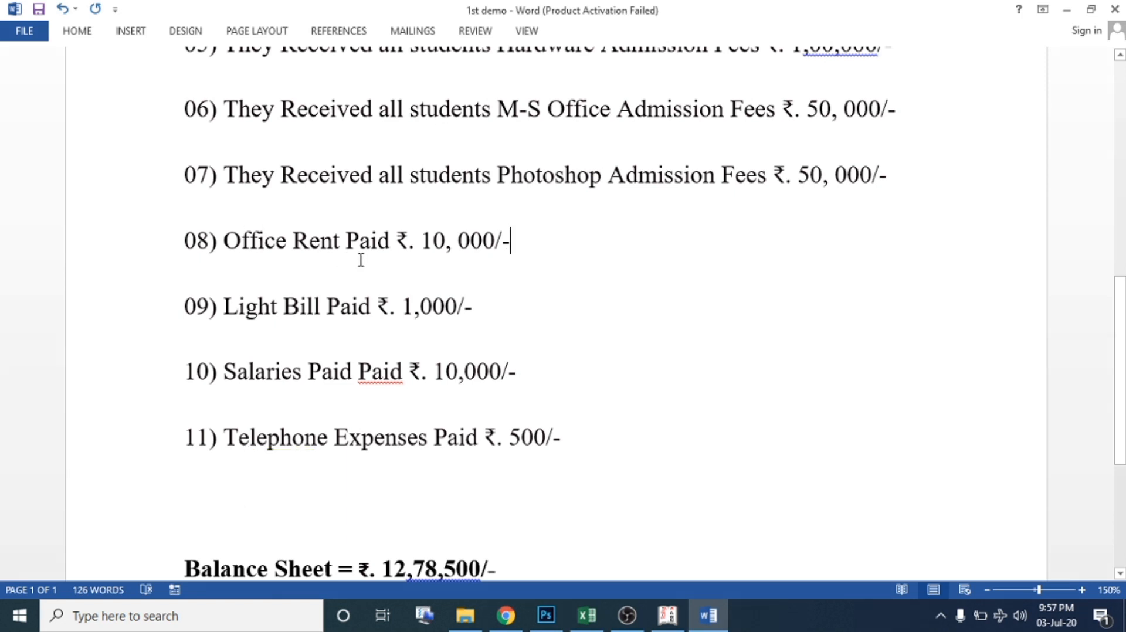
left_click_drag(490, 241, 262, 249)
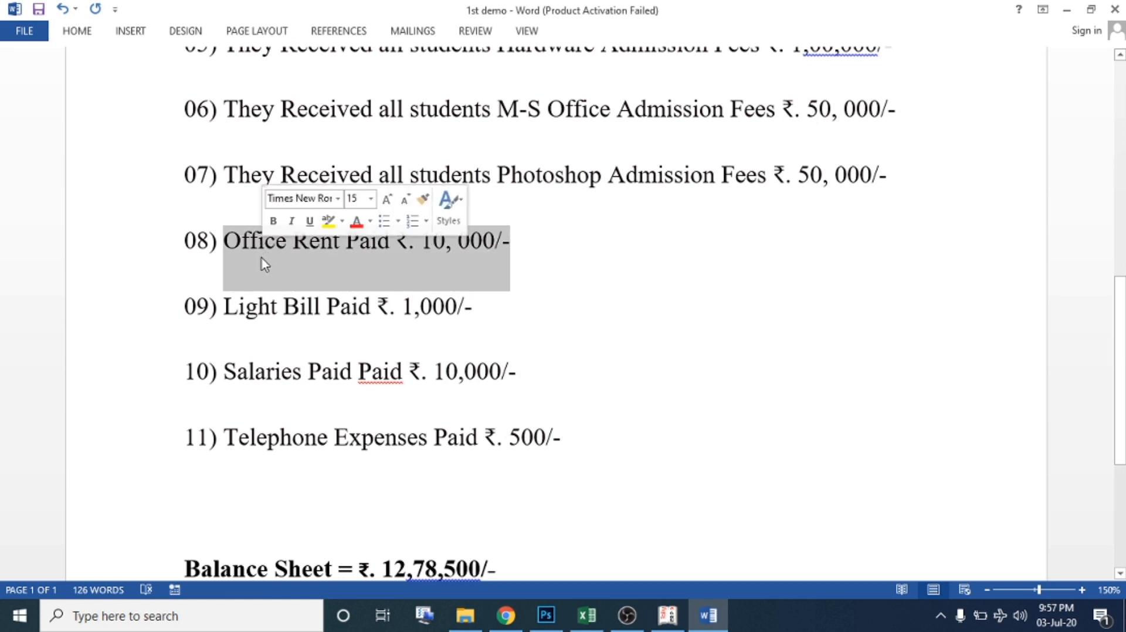
left_click_drag(598, 449, 183, 243)
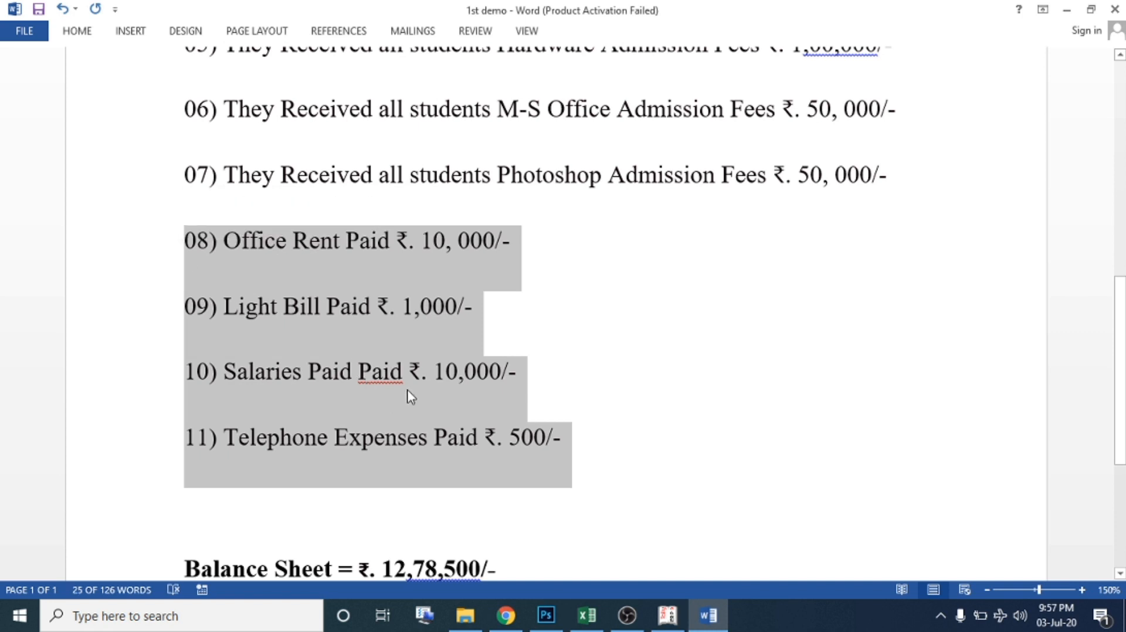
Switch to Tally.ERP 9 and change the new accounting voucher to type Payment.
key("alt+Tab")
left_click(1083, 166)
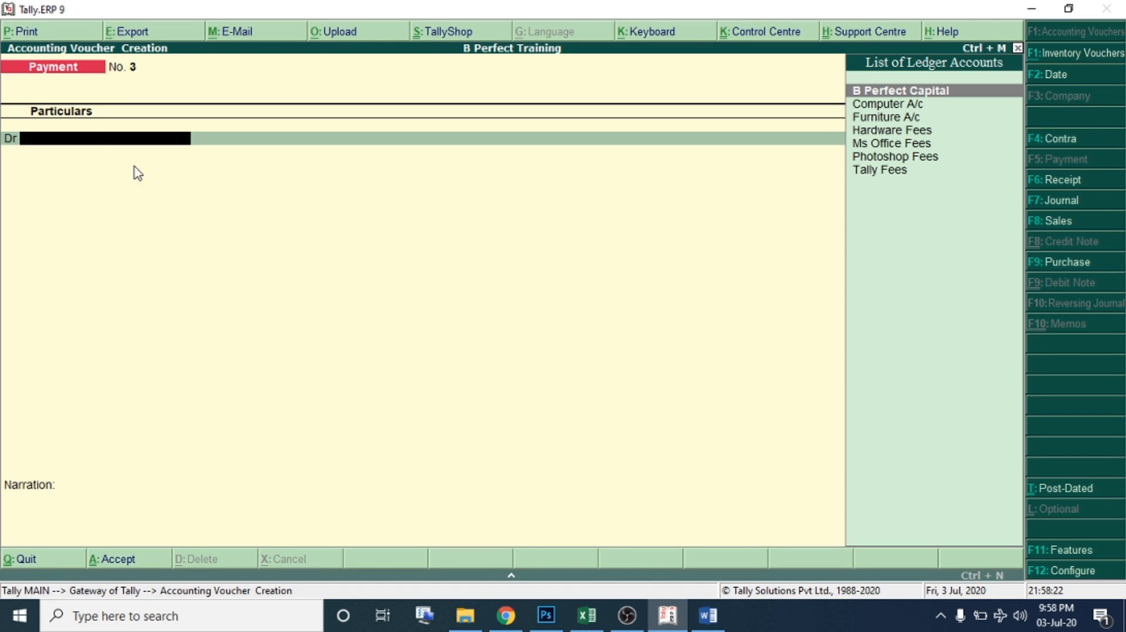
Create the ledger Rent A/c under Indirect Expenses from the debit line of the payment voucher.
key("alt+c")
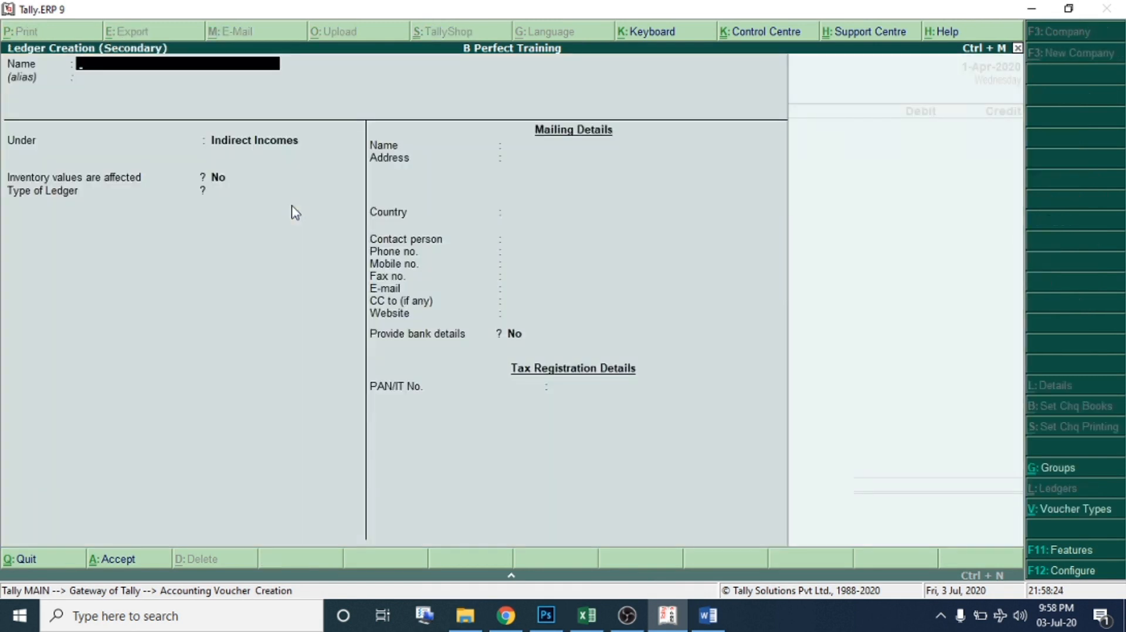
type("Rent A/c")
key("Return")
type("Ind")
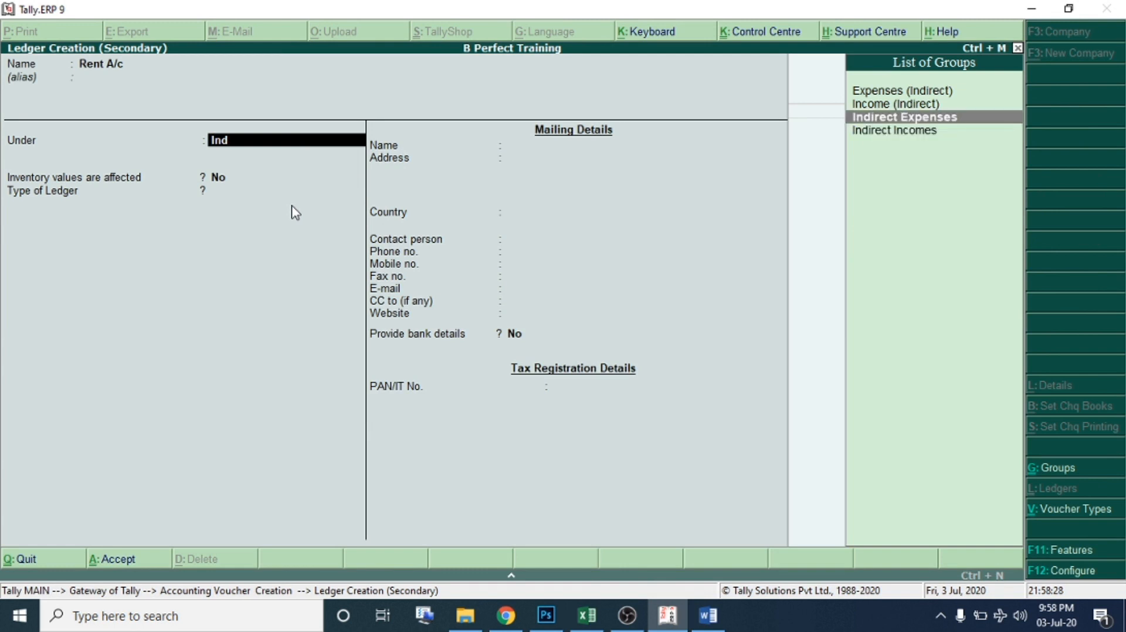
key("Return")
key("Return")
key("Return")
key("BackSpace")
key("Return")
key("Return")
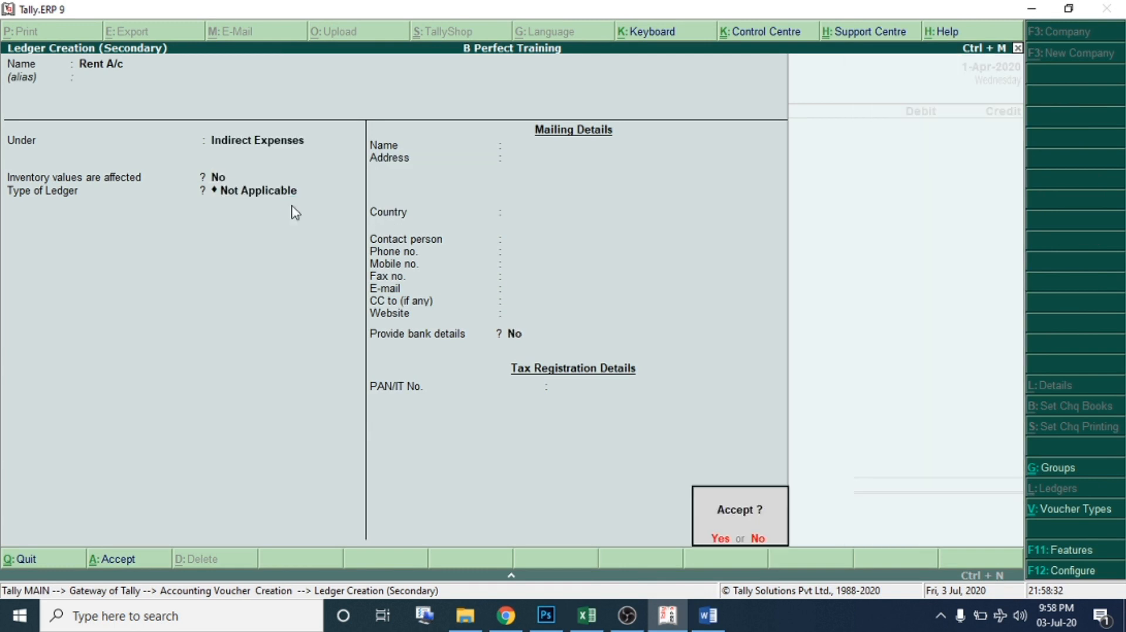
key("Return")
Check the rent amount in the Word problem, debit Rent A/c with 10000, credit Cash and save the payment voucher without a narration.
key("alt+Tab")
key("alt+Tab")
type("1")
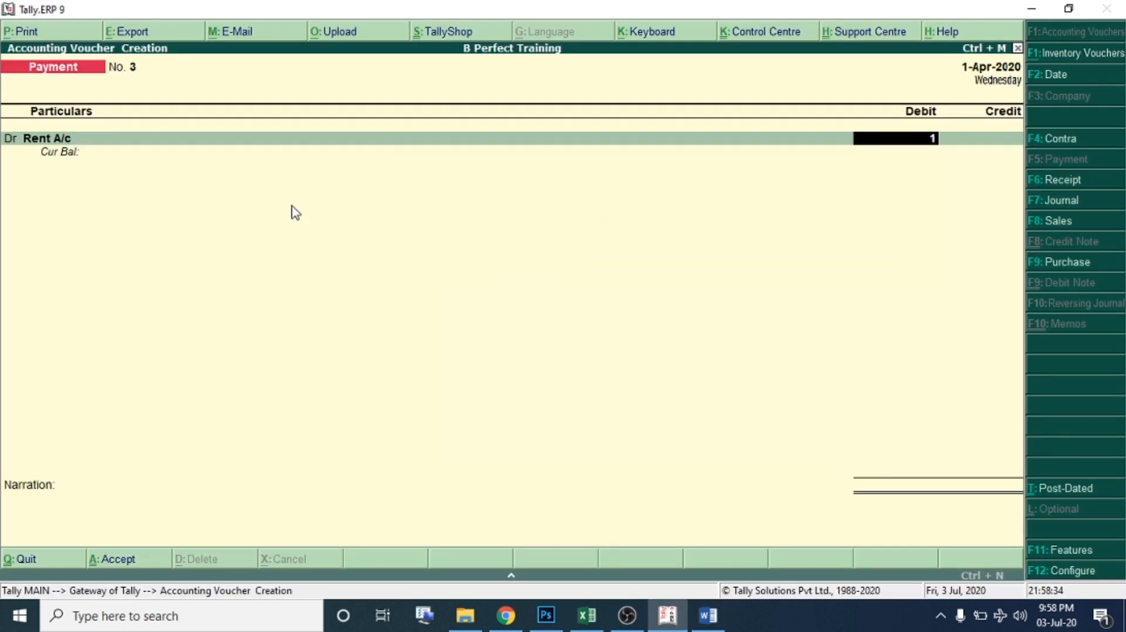
type("0000")
key("Return")
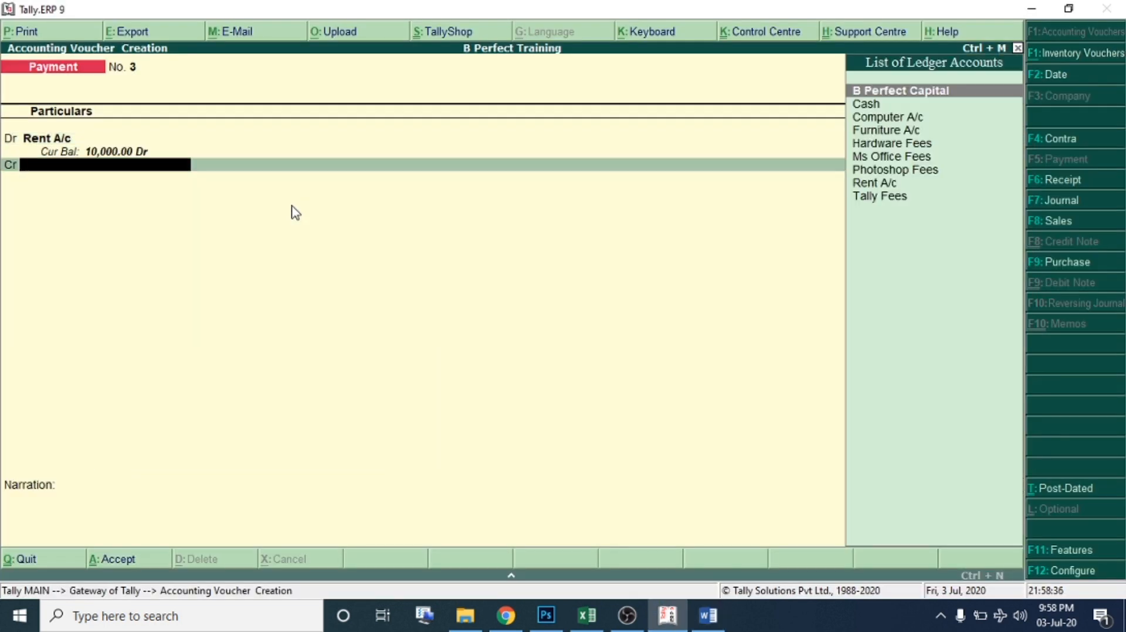
key("Down")
key("Return")
key("Return")
key("Return")
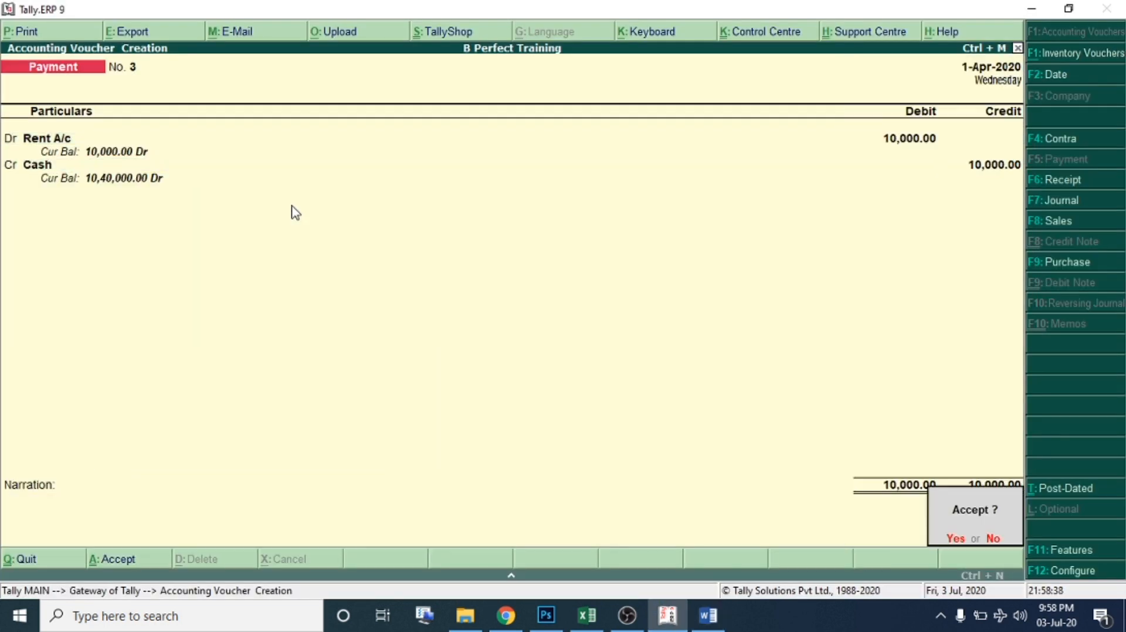
Check transaction 09 in the Word problem and create the ledger Light Bill under Indirect Expenses from a new payment voucher in Tally.ERP 9.
key("alt+Tab")
left_click_drag(327, 310, 375, 306)
left_click(227, 305)
key("alt+Tab")
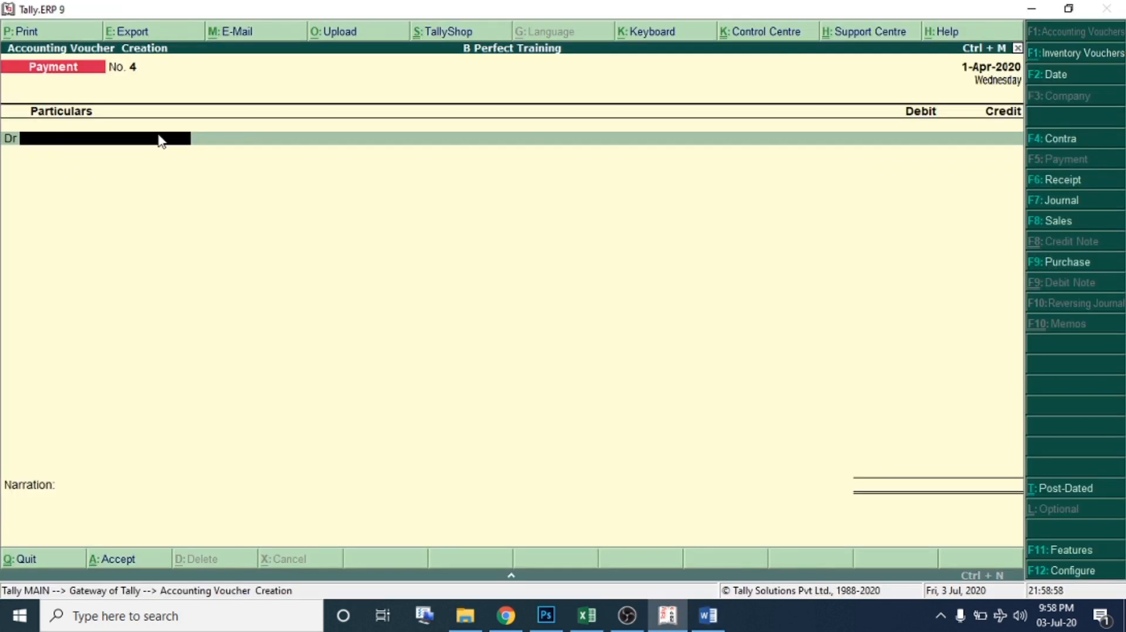
key("alt+c")
type("Light Bill")
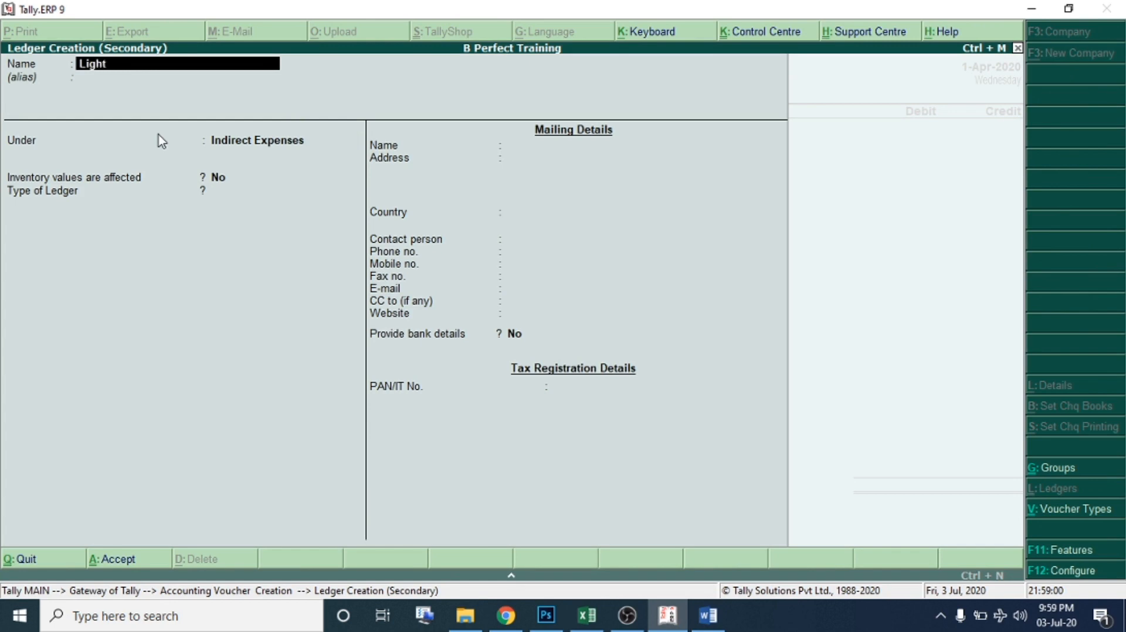
key("Return")
key("Return")
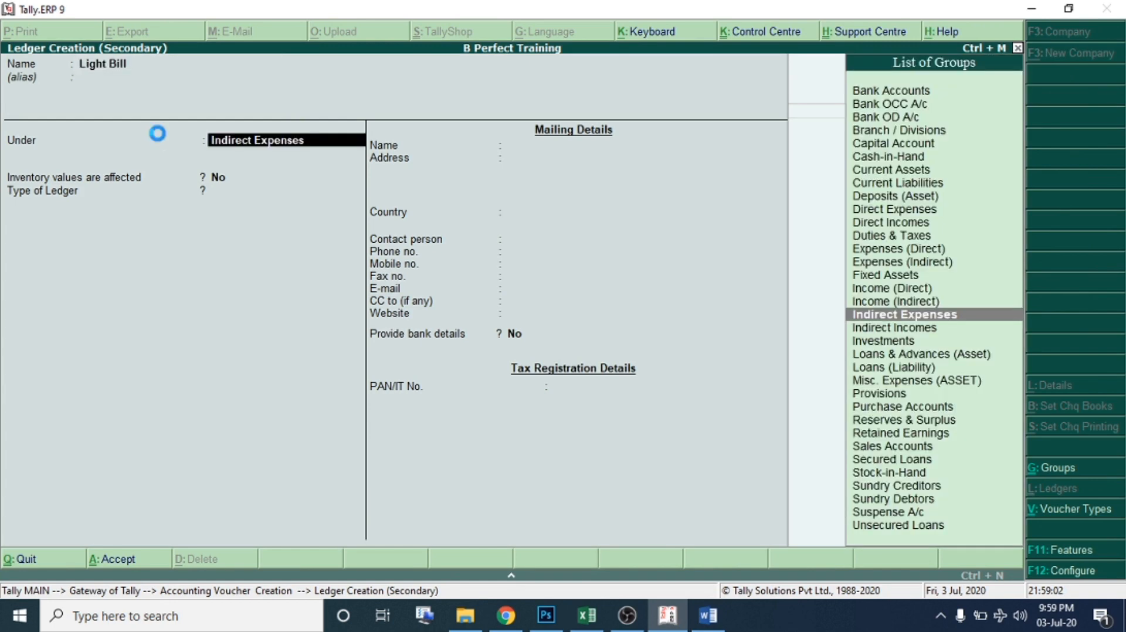
key("ctrl+a")
Check the light bill amount in Word, debit Light Bill with 1000, credit Cash and save the payment voucher without a narration.
key("alt+Tab")
key("alt+Tab")
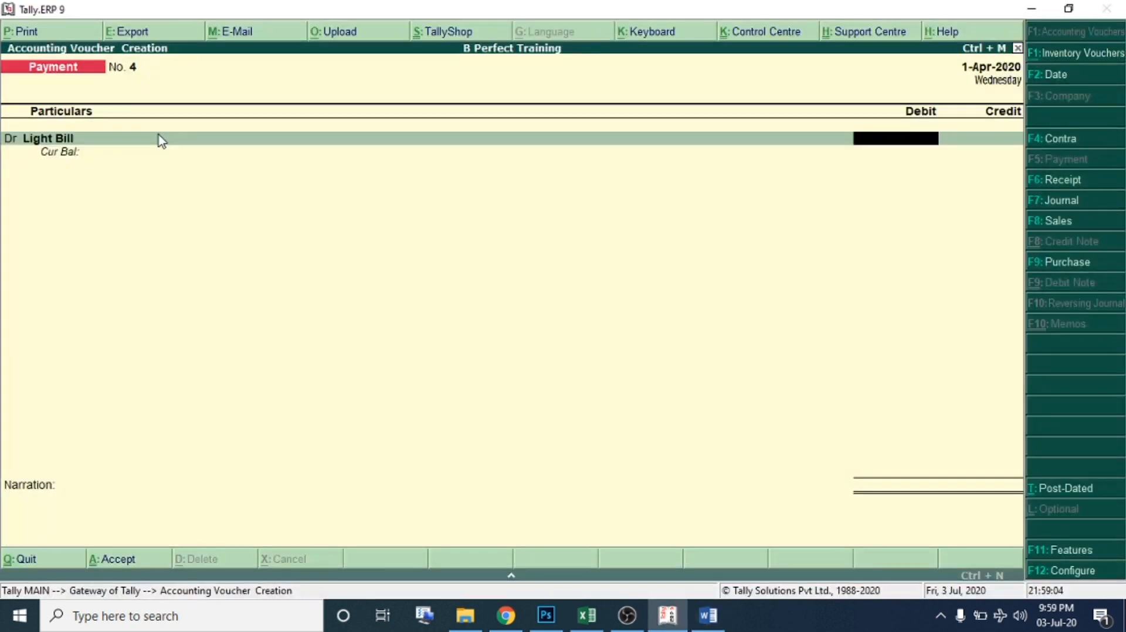
type("10000")
key("Return")
key("Down")
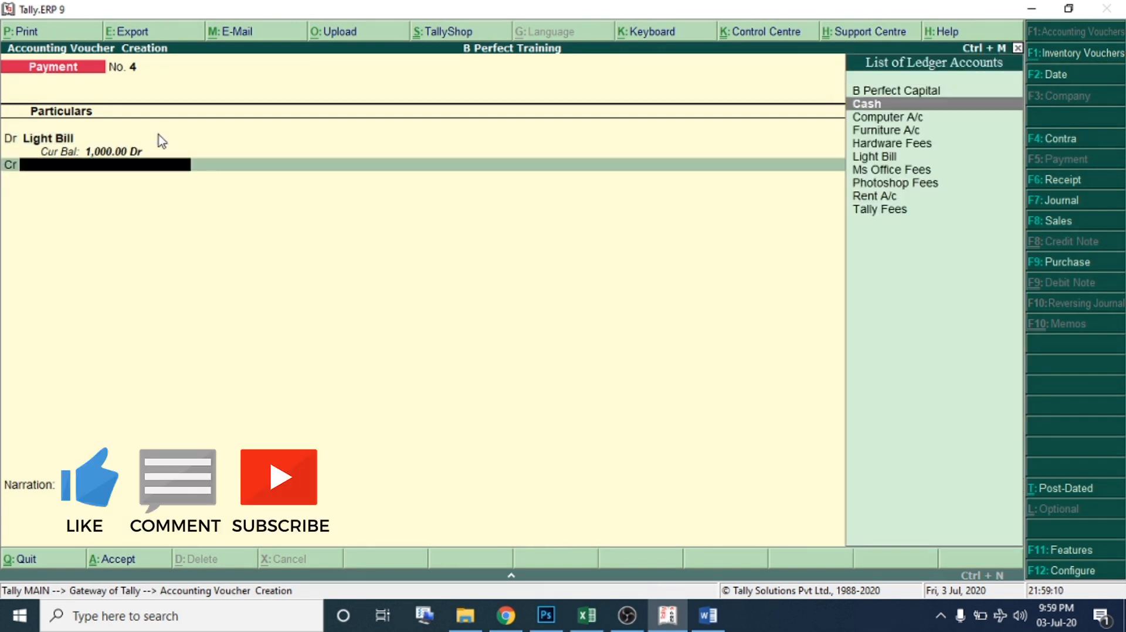
key("Return")
key("Return")
key("Return")
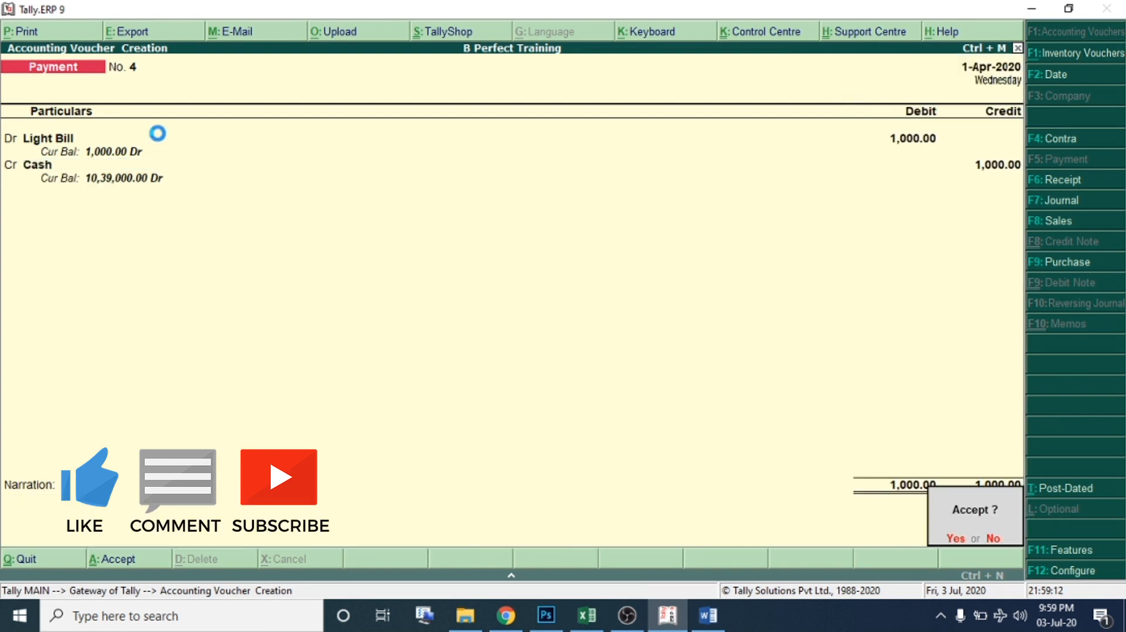
key("Return")
Check transaction 10 in the Word problem and create the ledger Salary A/c under Indirect Expenses from a new payment voucher in Tally.ERP 9.
key("alt+Tab")
left_click_drag(225, 371, 474, 373)
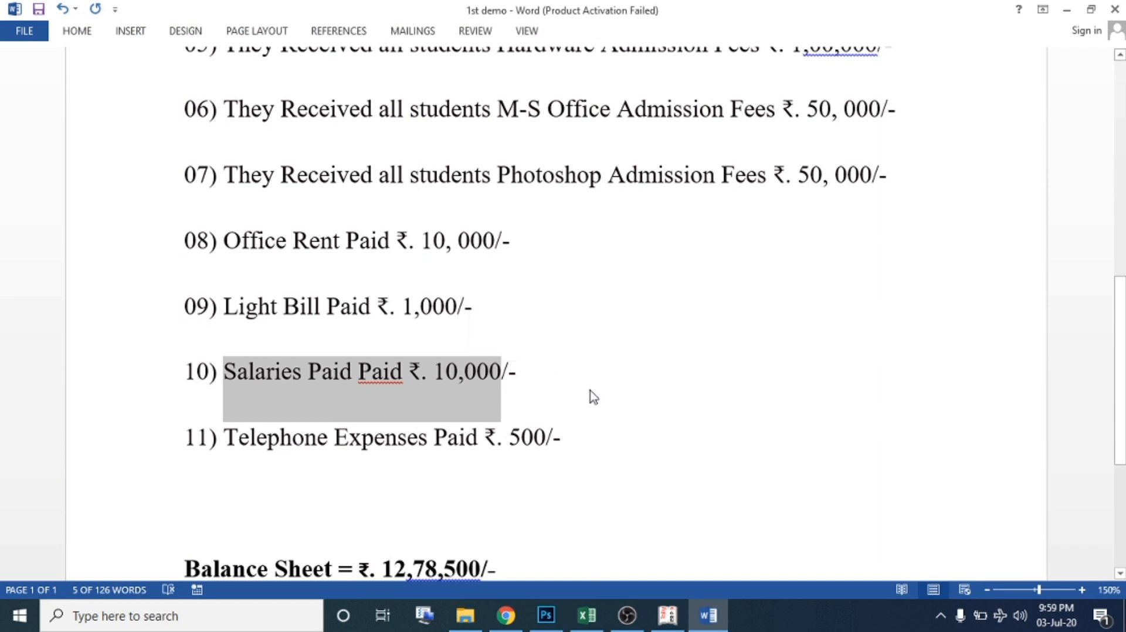
key("alt+Tab")
key("Return")
key("alt+c")
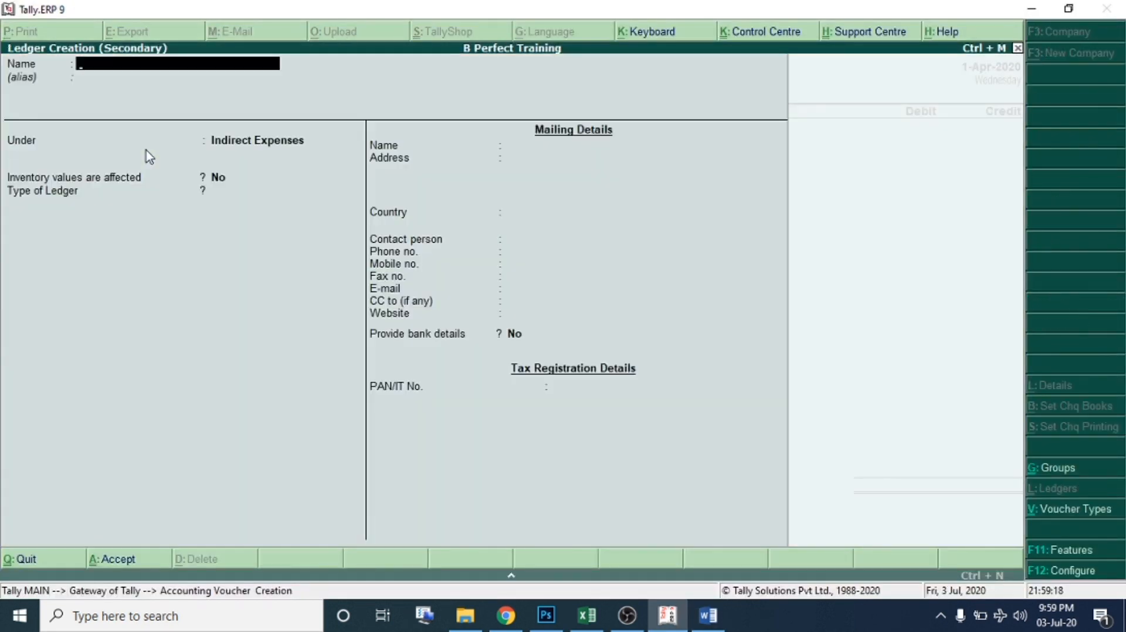
type("Salary")
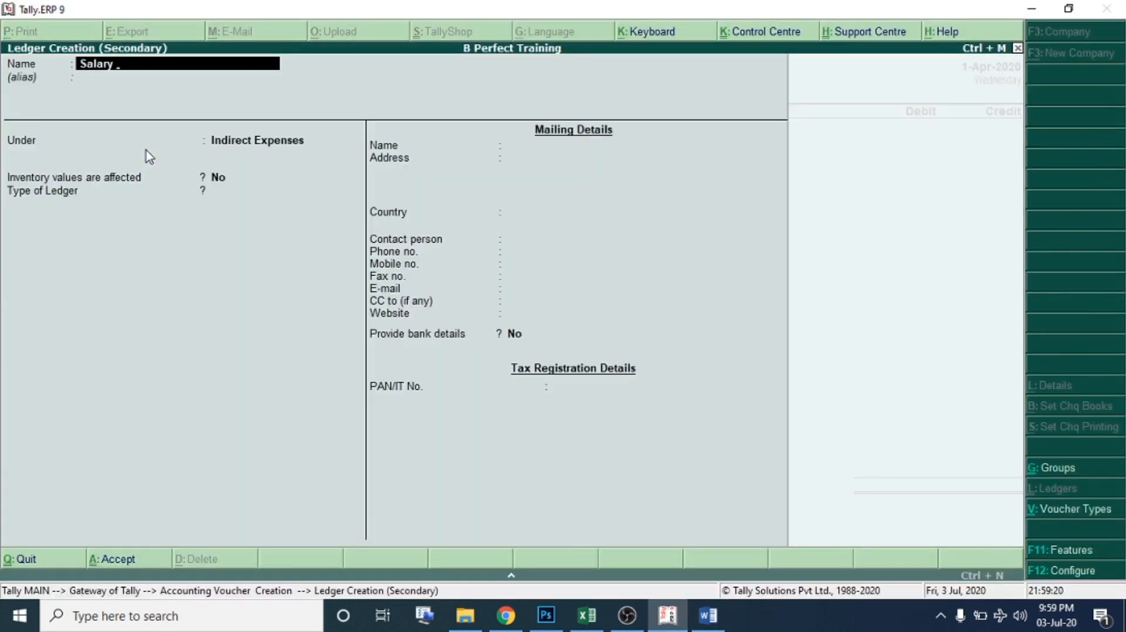
type(" A/c")
key("Return")
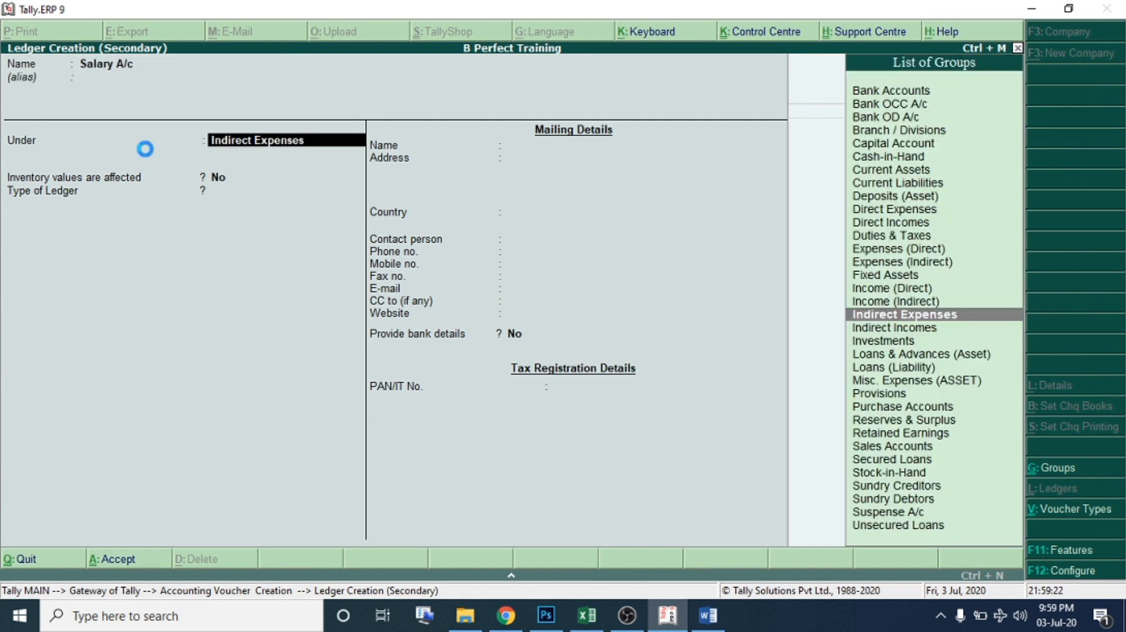
key("ctrl+a")
Debit Salary A/c with 10000, credit Cash with the same amount and save the payment voucher without a narration.
type("10000")
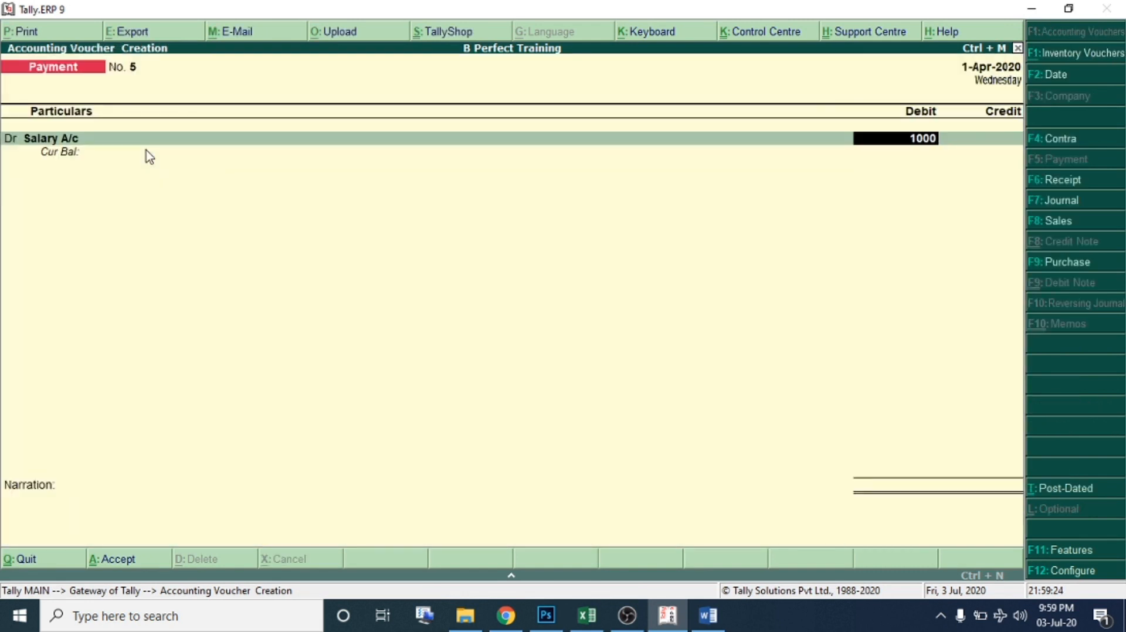
key("Return")
key("Down")
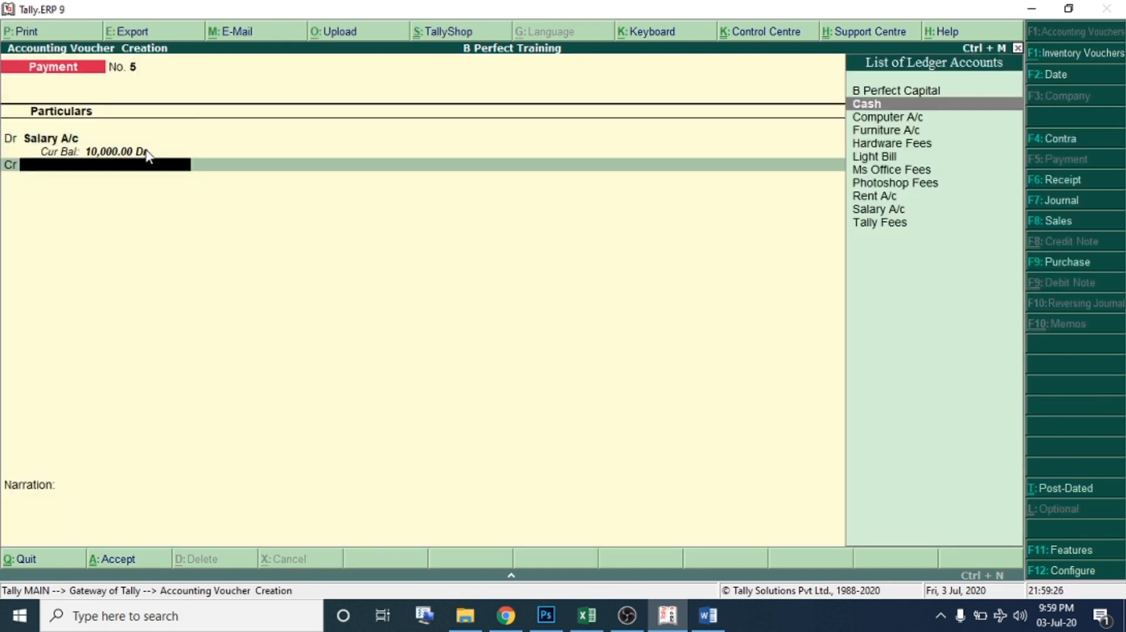
key("Return")
key("Return")
key("Return")
key("Return")
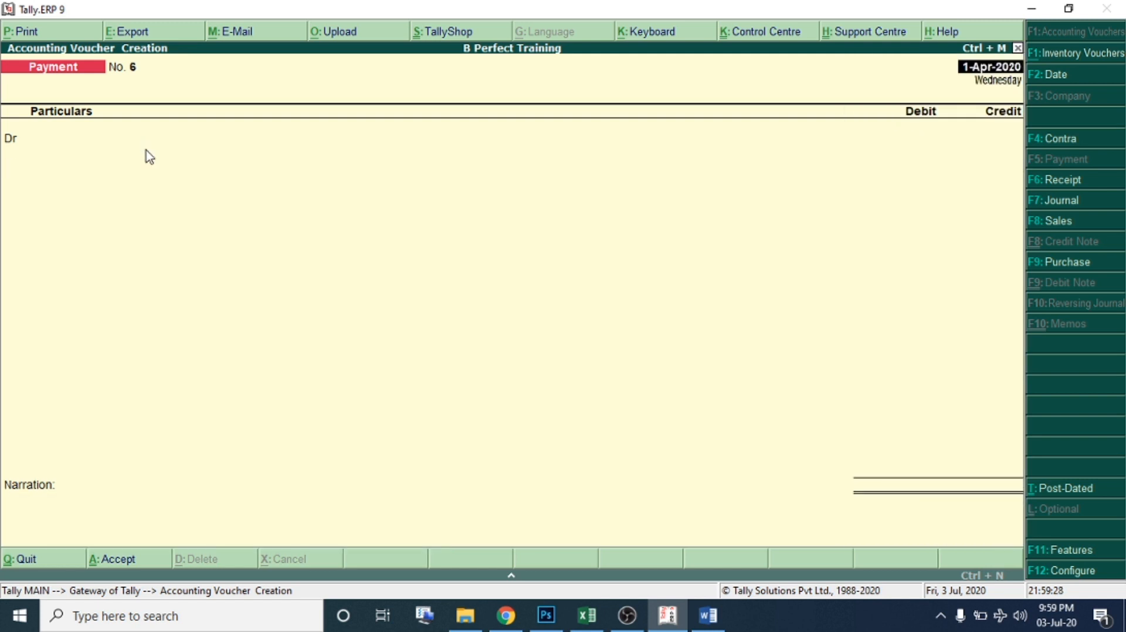
Switch to the Word problem and review the telephone expenses and their amount in transaction 11.
key("alt+Tab")
left_click_drag(229, 439, 552, 441)
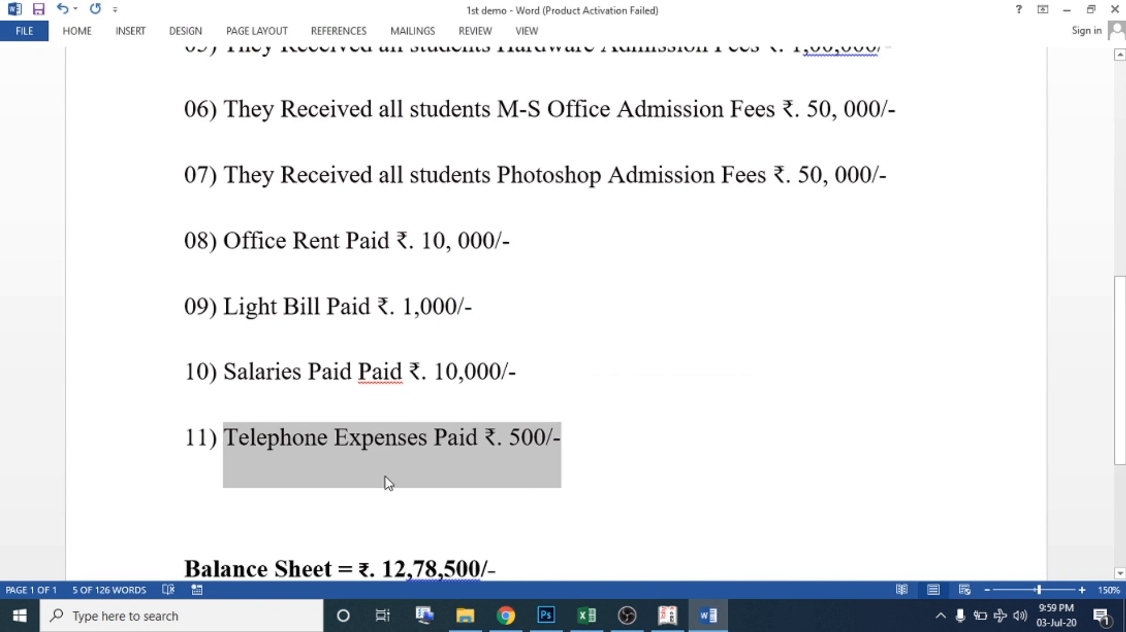
scroll(389, 469, "down", 1)
scroll(433, 398, "down", 1)
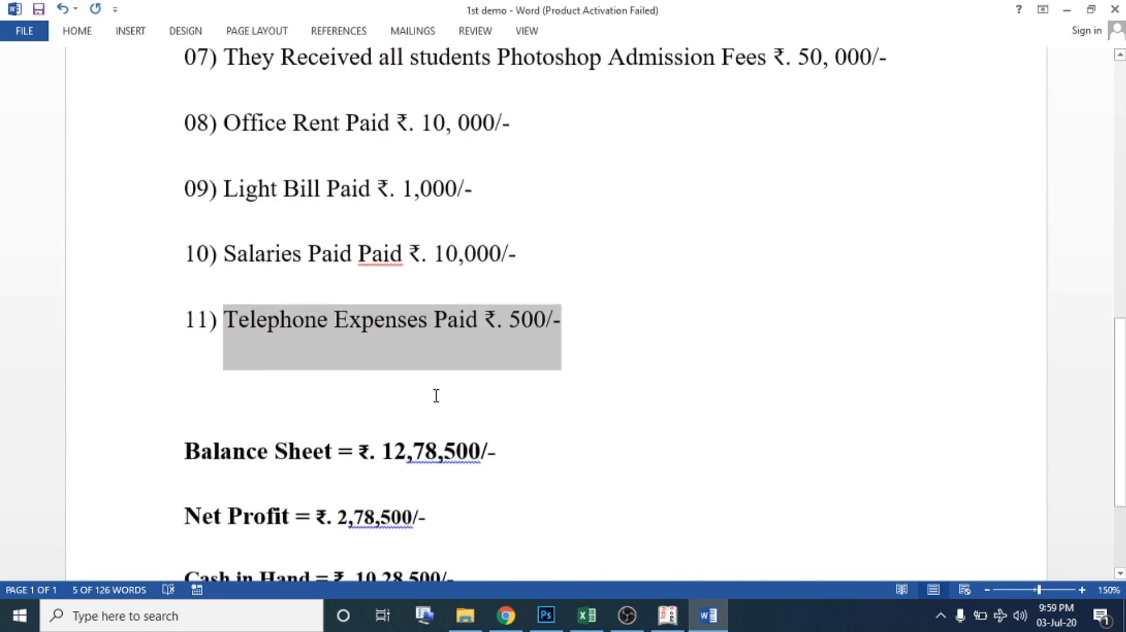
left_click(554, 321)
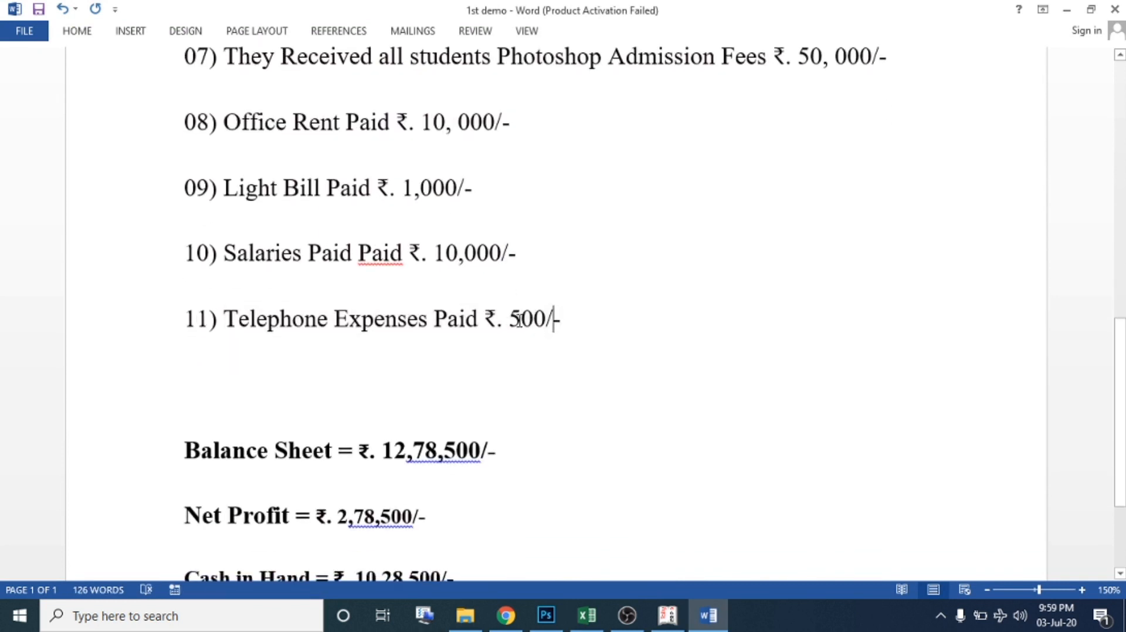
left_click_drag(508, 320, 552, 321)
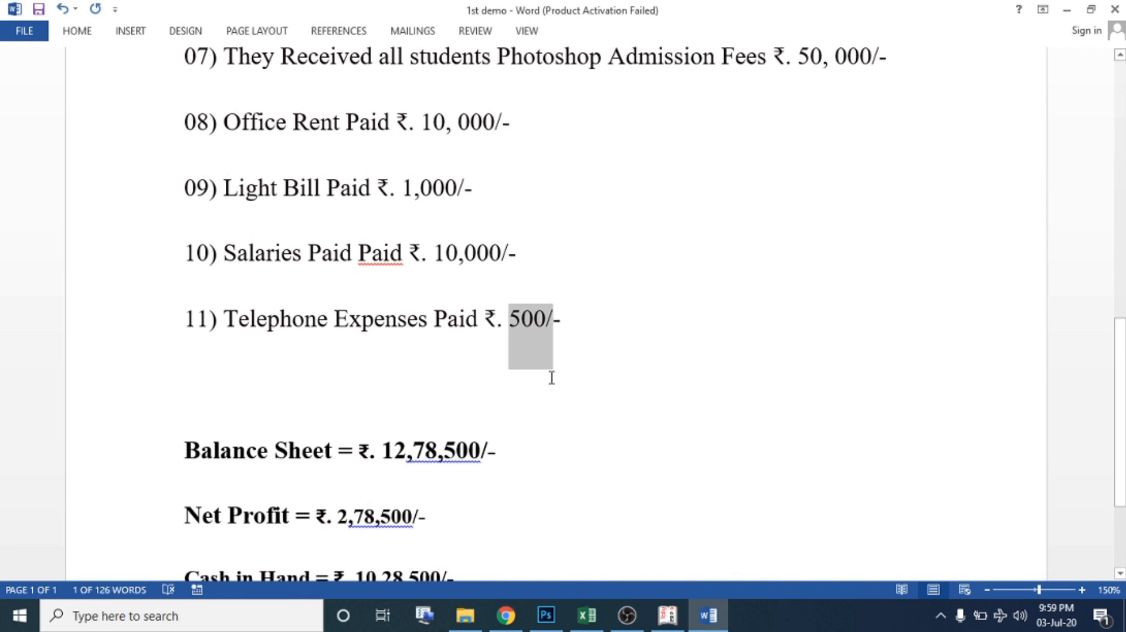
Switch to Tally.ERP 9 and create the ledger Telephon Bill under Indirect Expenses from the new payment voucher.
key("alt+Tab")
key("Return")
key("alt+c")
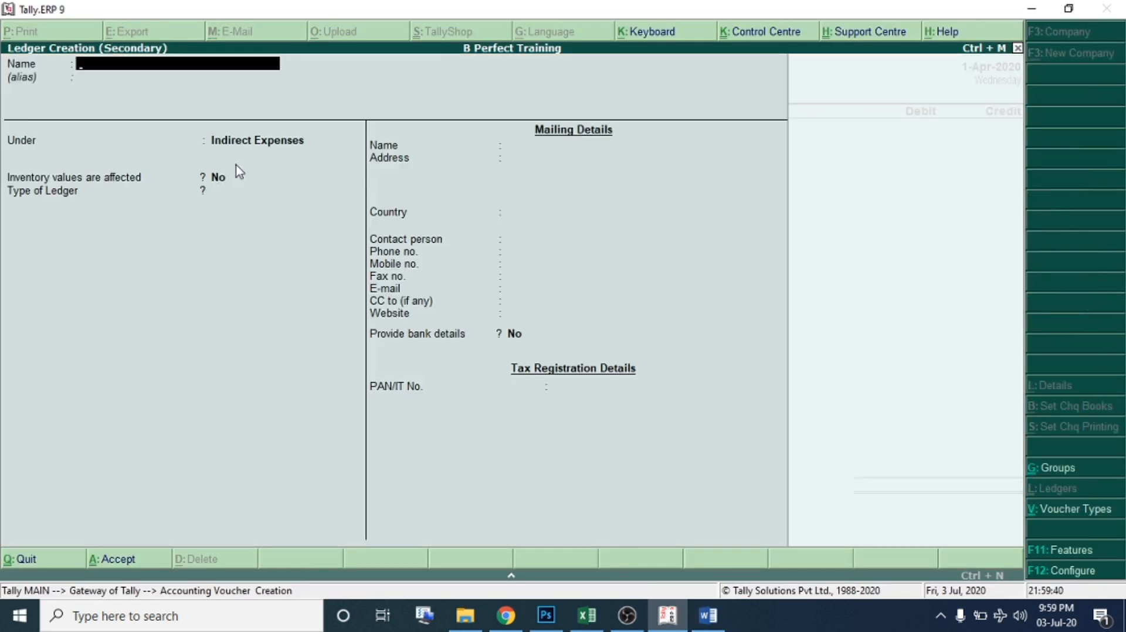
type("Telephon Bill")
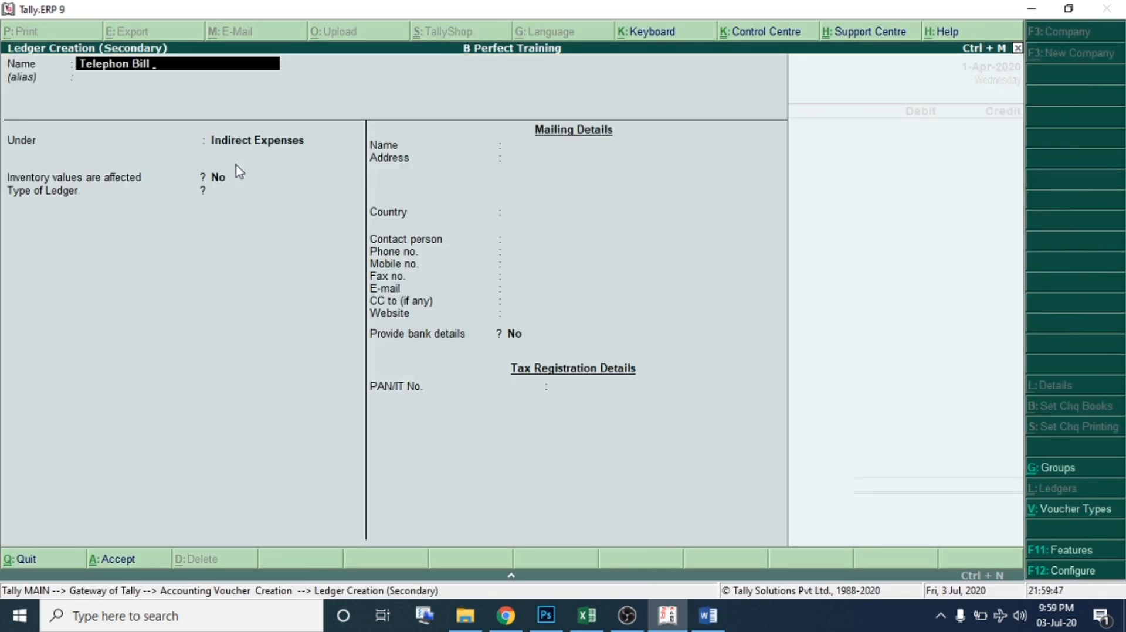
key("Return")
key("Return")
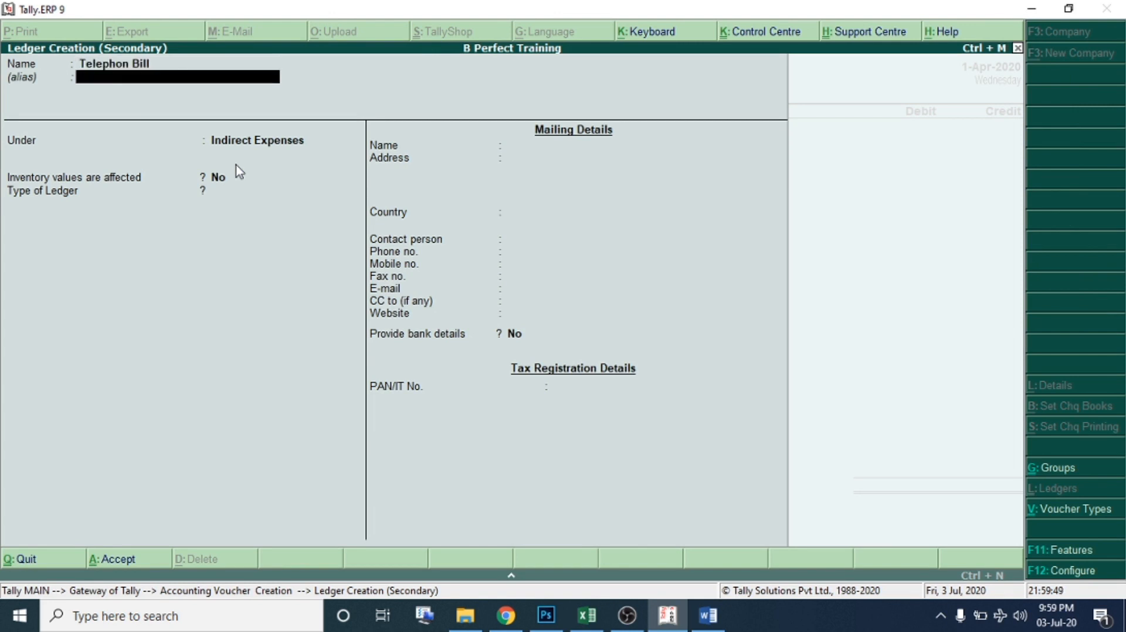
key("ctrl+a")
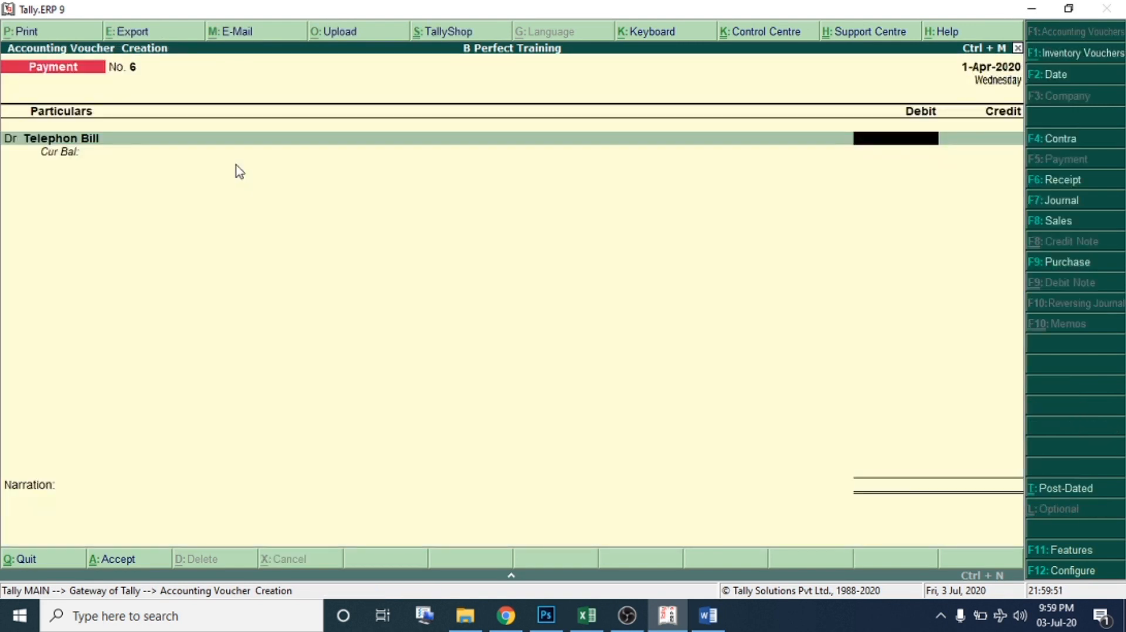
Debit Telephon Bill with 500, credit Cash with the same amount and save the payment voucher without a narration.
type("500")
key("Return")
key("Down")
key("Return")
key("Return")
key("Return")
key("Return")
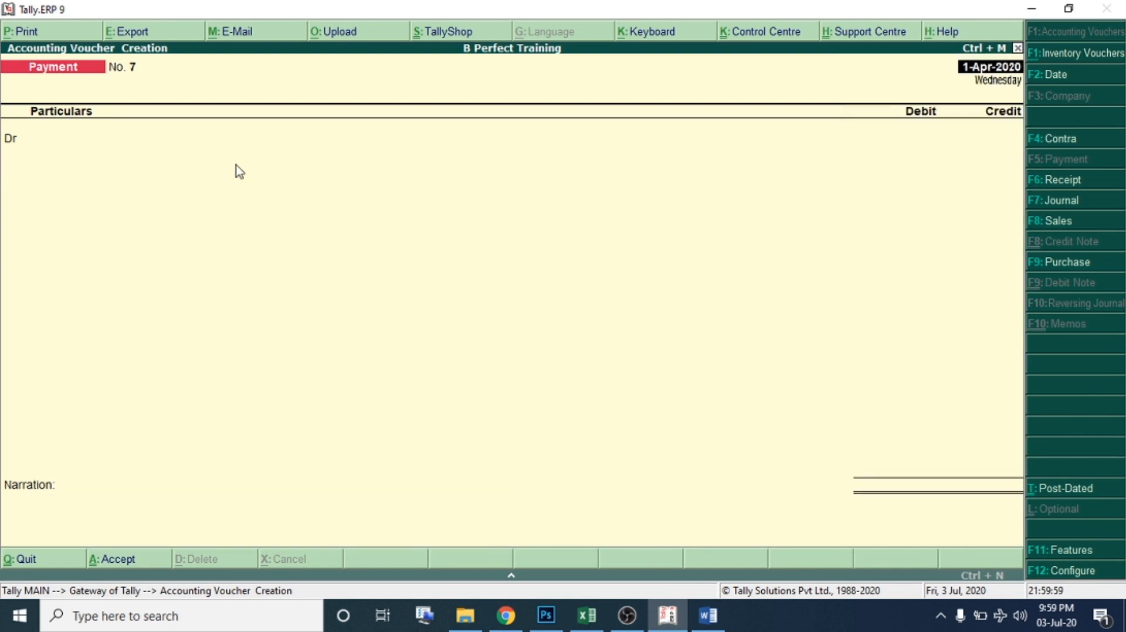
Page back through the saved payment vouchers to review their entries and return to the blank voucher.
key("Page_Up")
key("Page_Up")
key("Page_Up")
key("Page_Up")
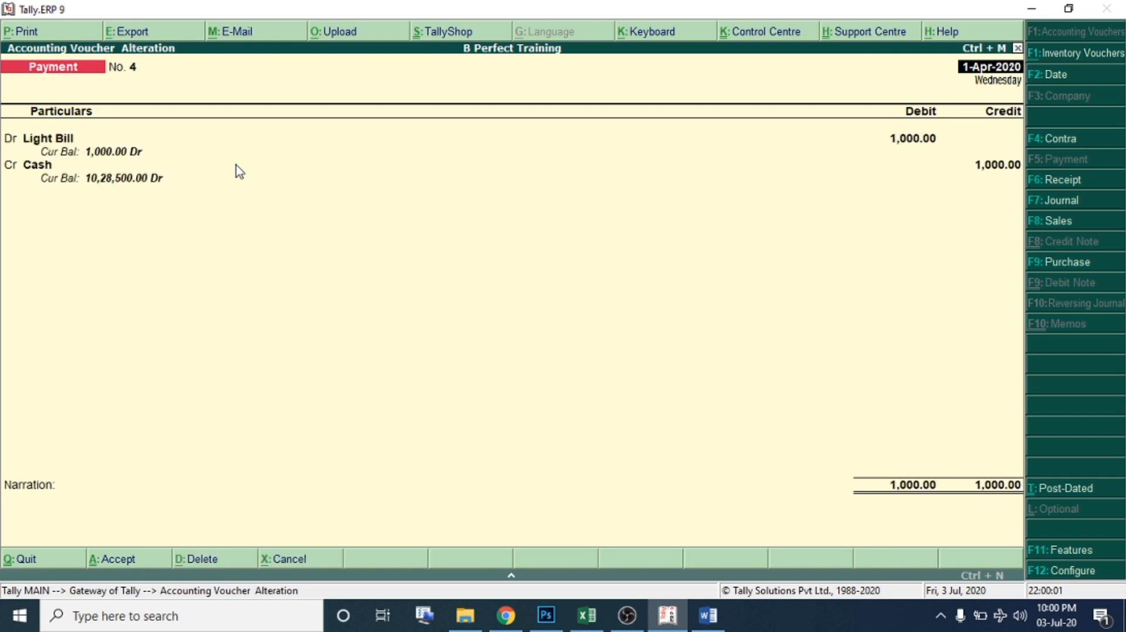
key("Page_Down")
key("Page_Down")
key("Page_Down")
key("Page_Down")
Leave voucher entry and open the company's Balance Sheet from the Gateway of Tally in detailed view.
key("Escape")
key("Down")
key("Down")
key("Down")
key("Down")
key("Down")
key("Down")
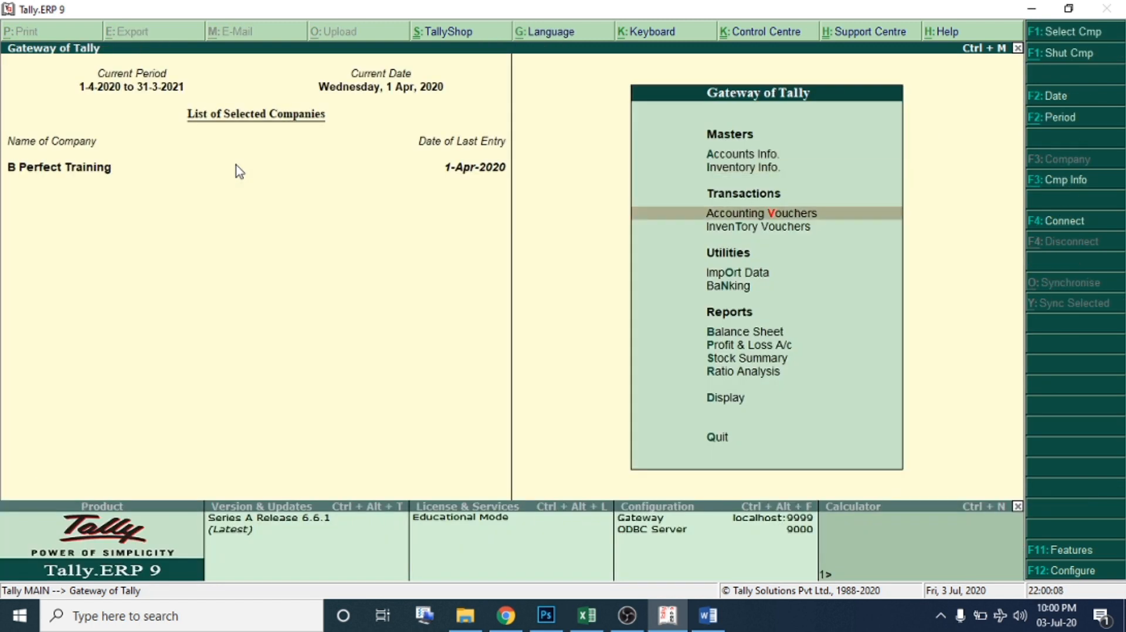
key("Return")
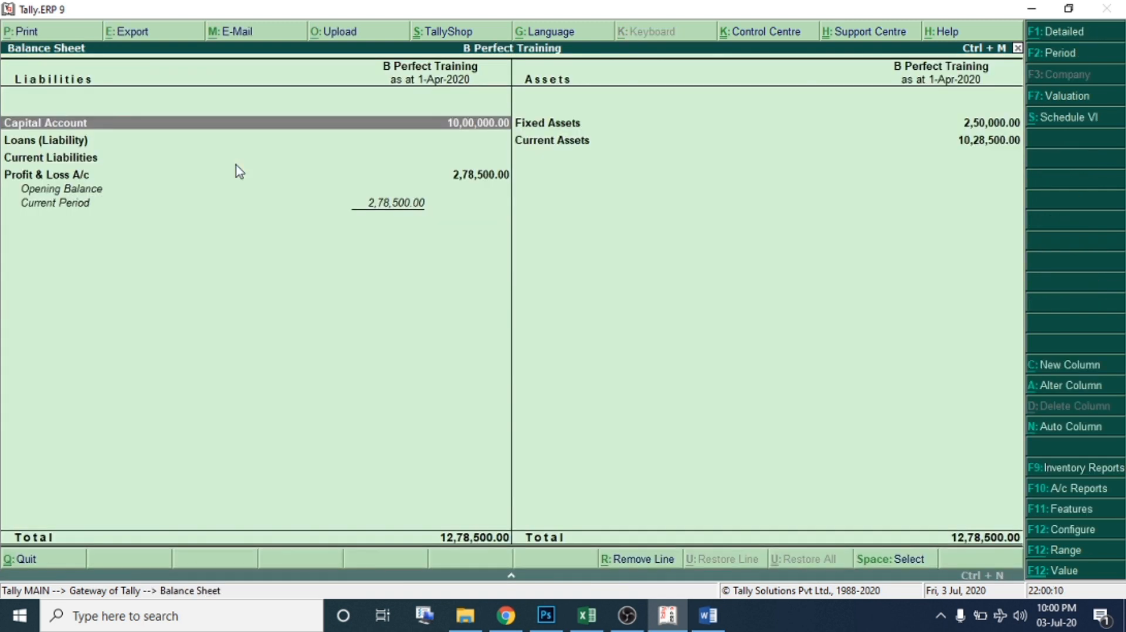
left_click(1054, 31)
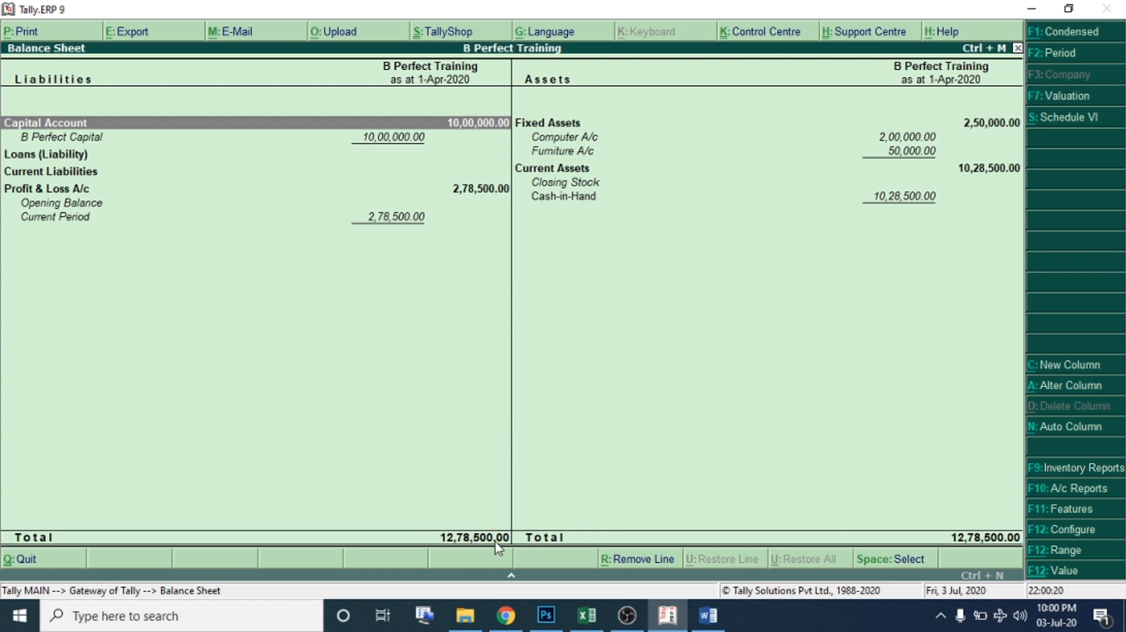
Compare the Balance Sheet total and cash in hand with the answers in the Word problem, and return to Tally.ERP 9.
left_click(708, 616)
scroll(389, 466, "down", 3)
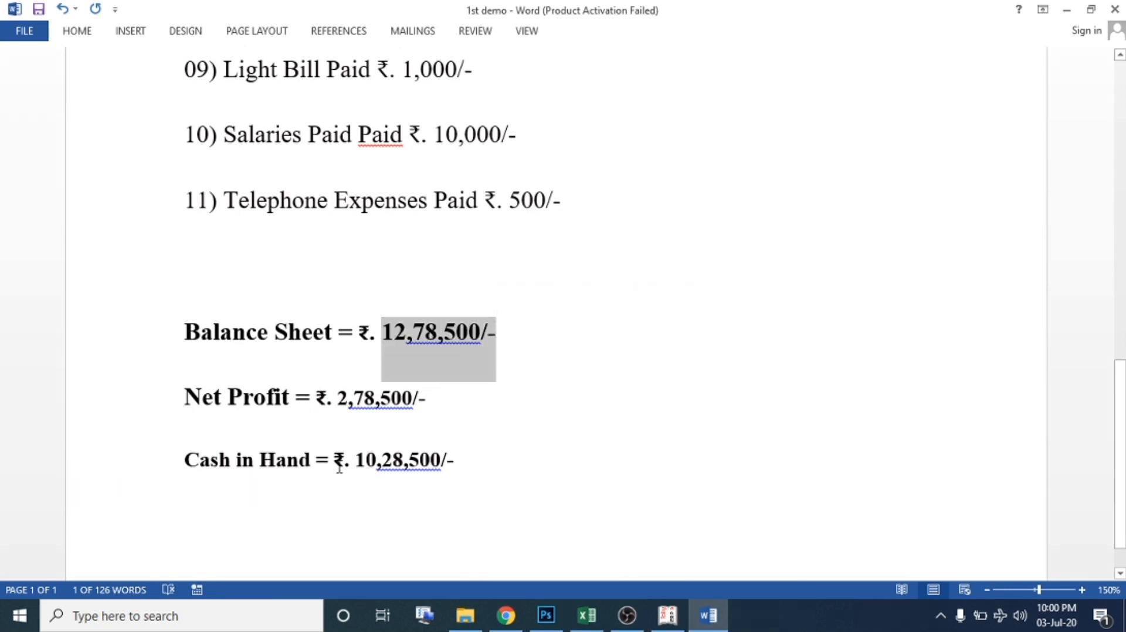
left_click_drag(353, 459, 491, 459)
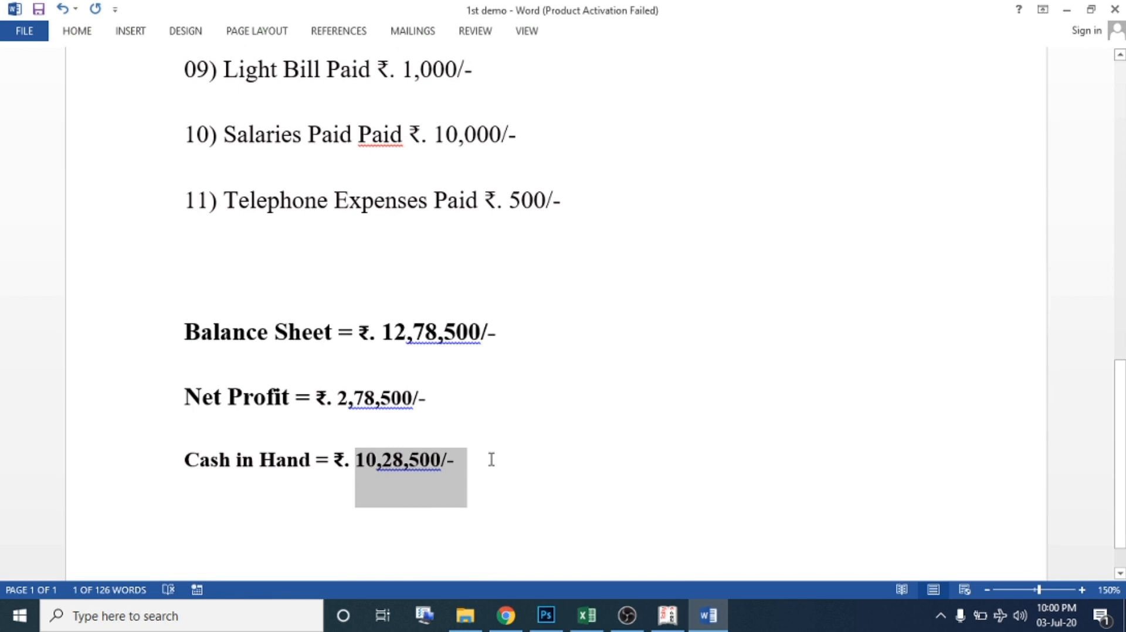
left_click(667, 615)
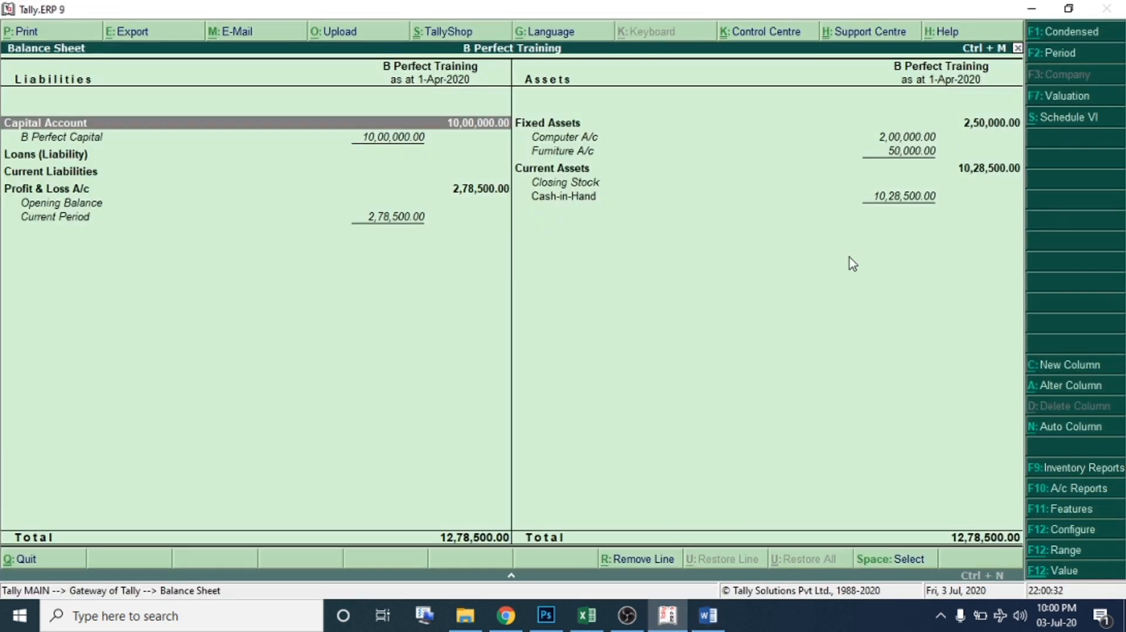
Check Cash-in-Hand on the Balance Sheet, and highlight the Net Profit answer in the Word problem.
left_click(607, 200)
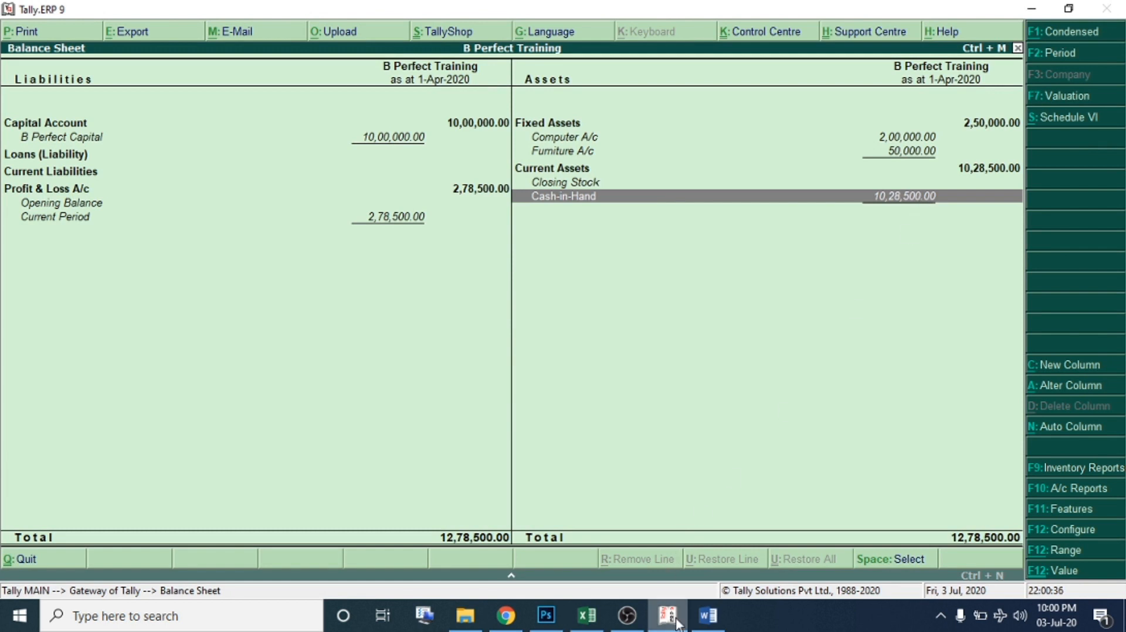
left_click(708, 615)
left_click_drag(337, 399, 432, 391)
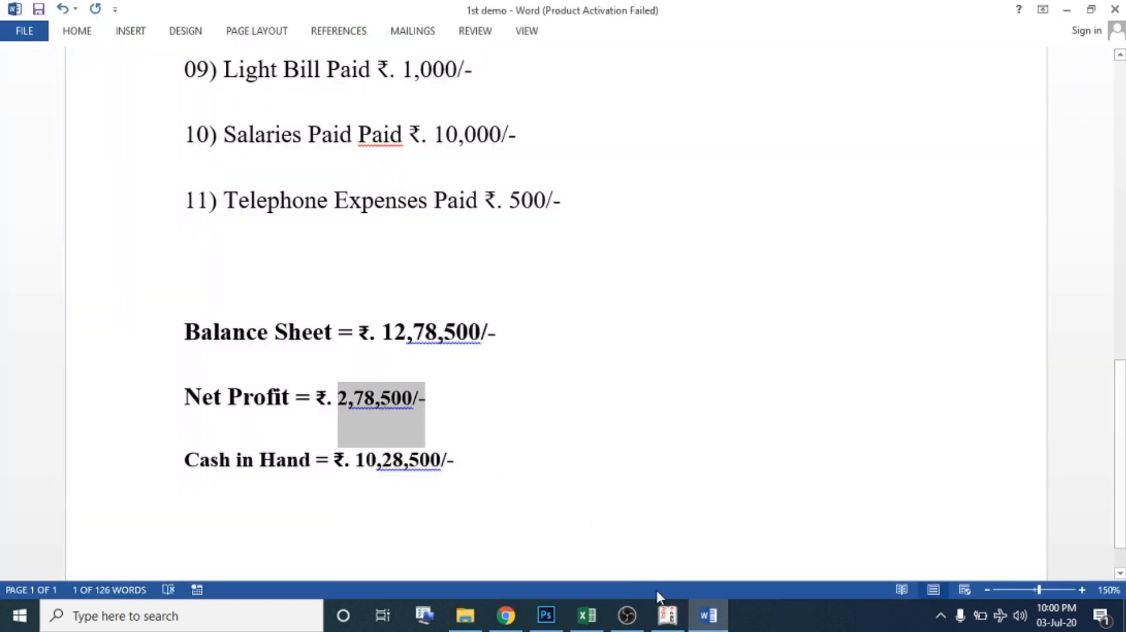
Return to Tally.ERP 9, leave the Balance Sheet and open the Profit & Loss A/c in detailed view.
left_click(667, 615)
key("Escape")
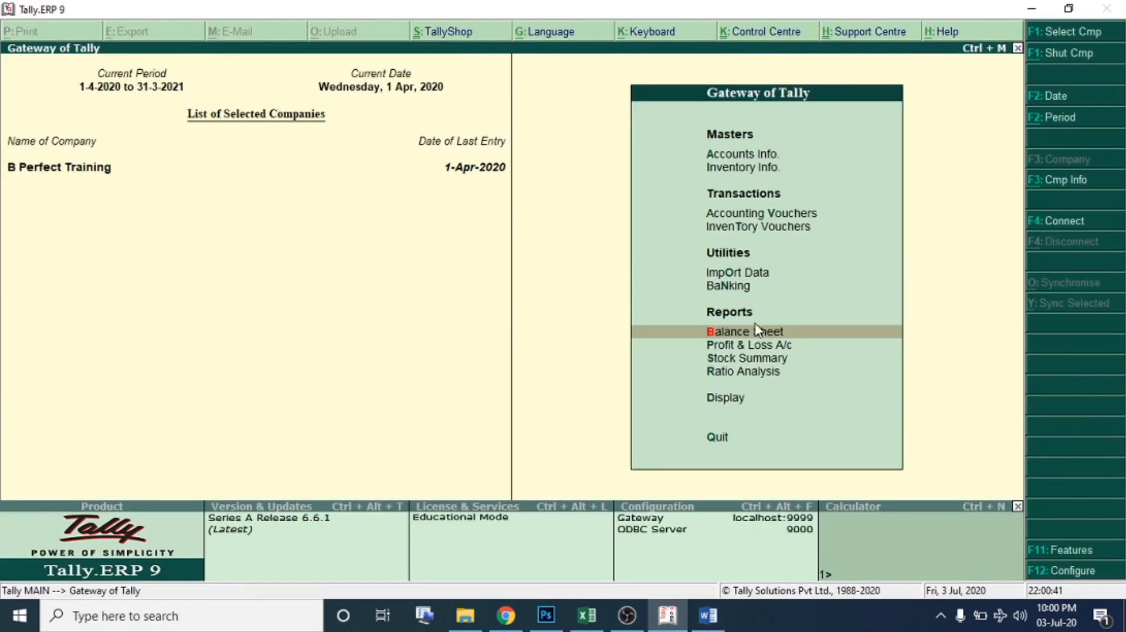
left_click(733, 348)
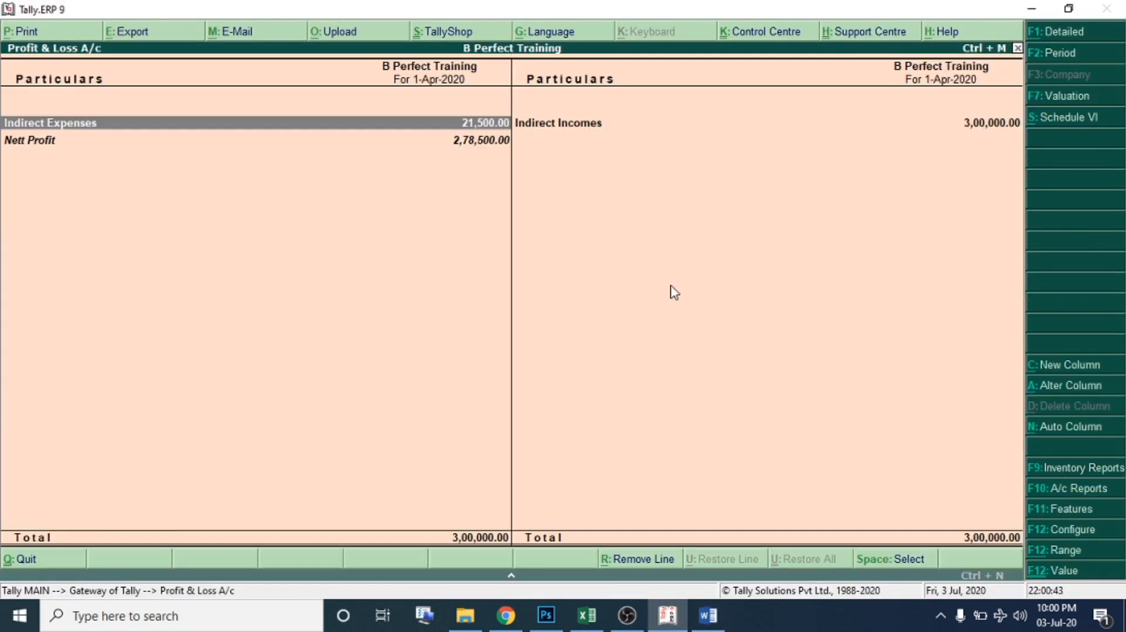
left_click(1090, 35)
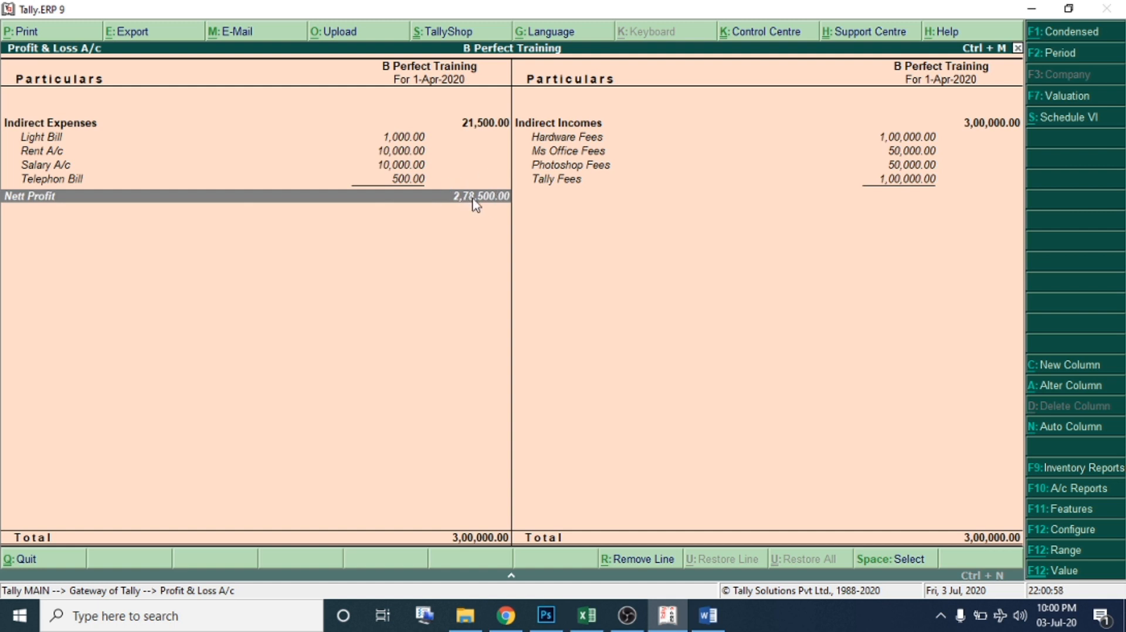
Compare the Nett Profit with the answer in the Word problem, and review Problem 1 from its heading to the final answers.
left_click(708, 615)
left_click(350, 400)
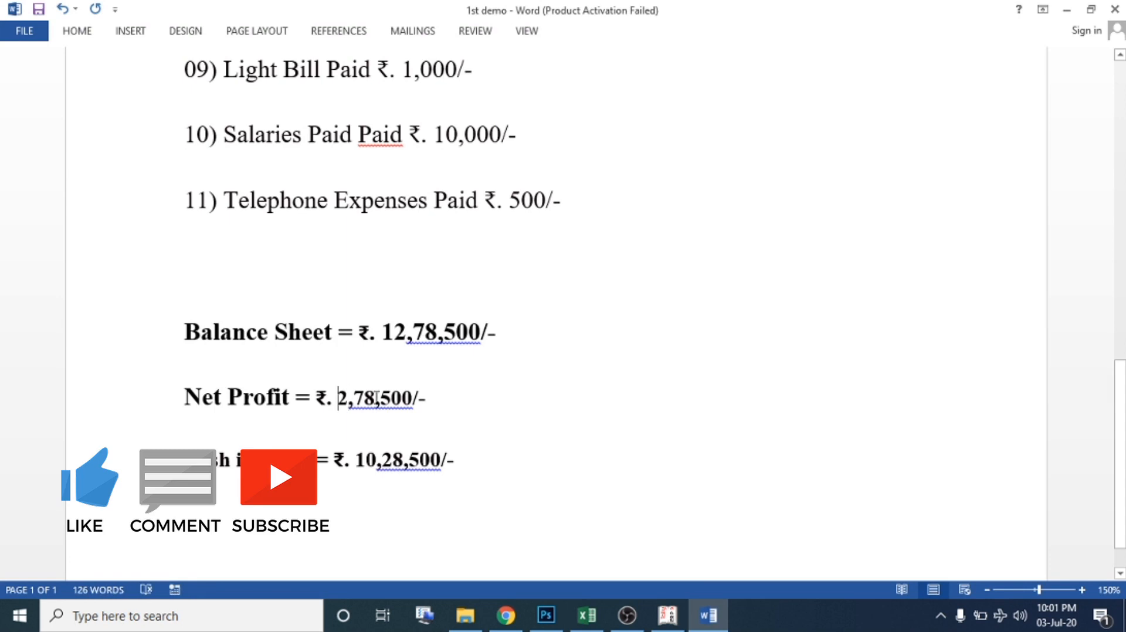
scroll(736, 439, "up", 12)
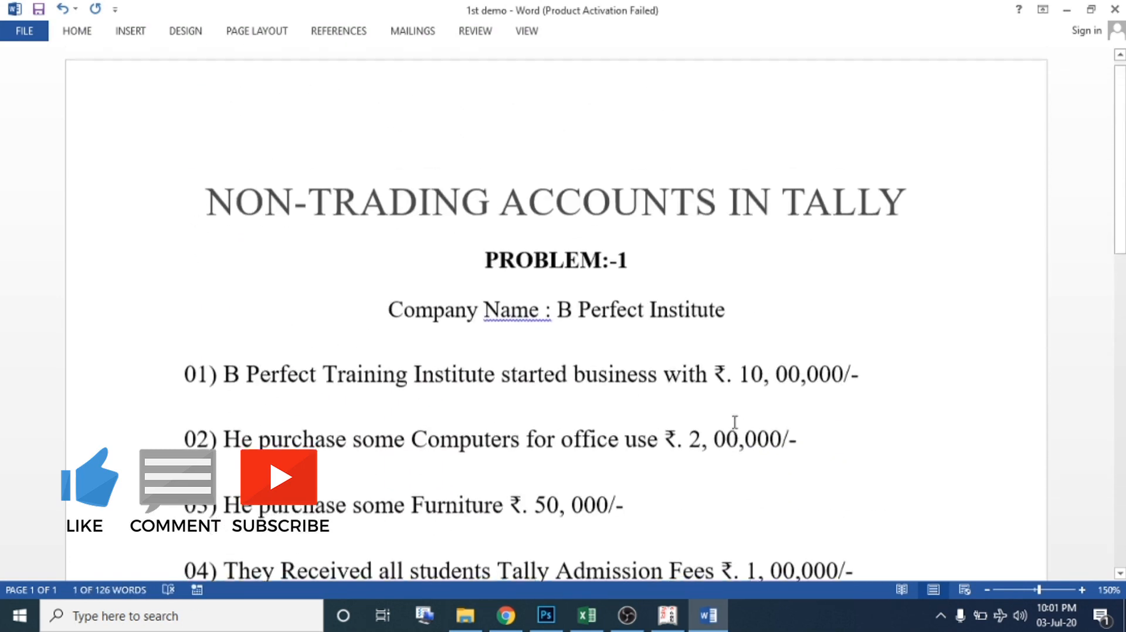
left_click_drag(479, 271, 661, 272)
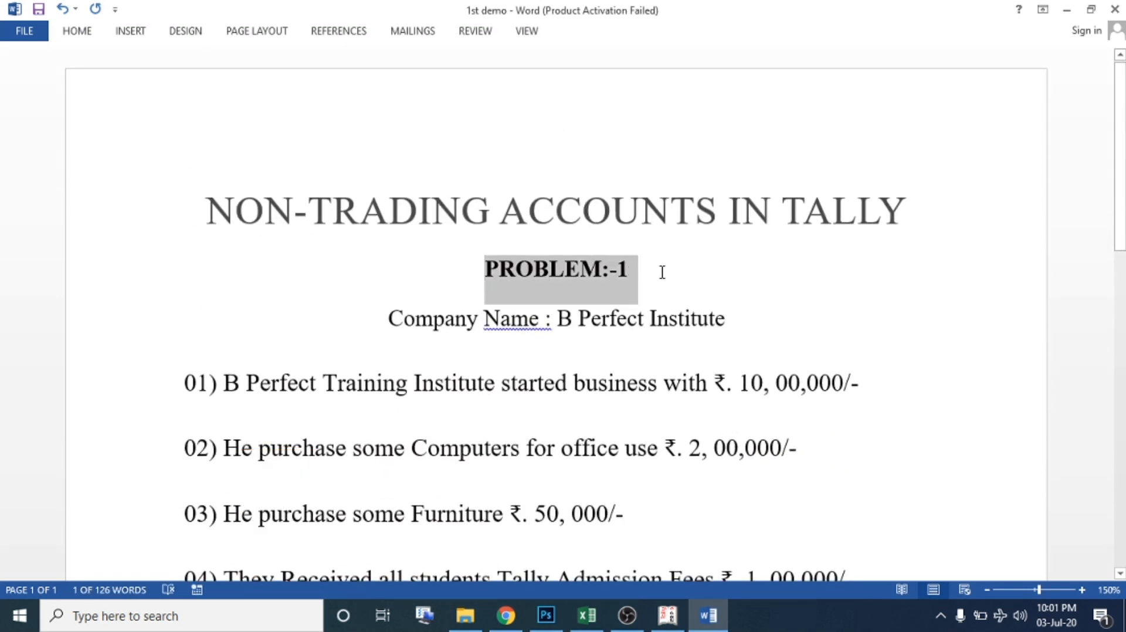
left_click(811, 278)
scroll(811, 281, "down", 15)
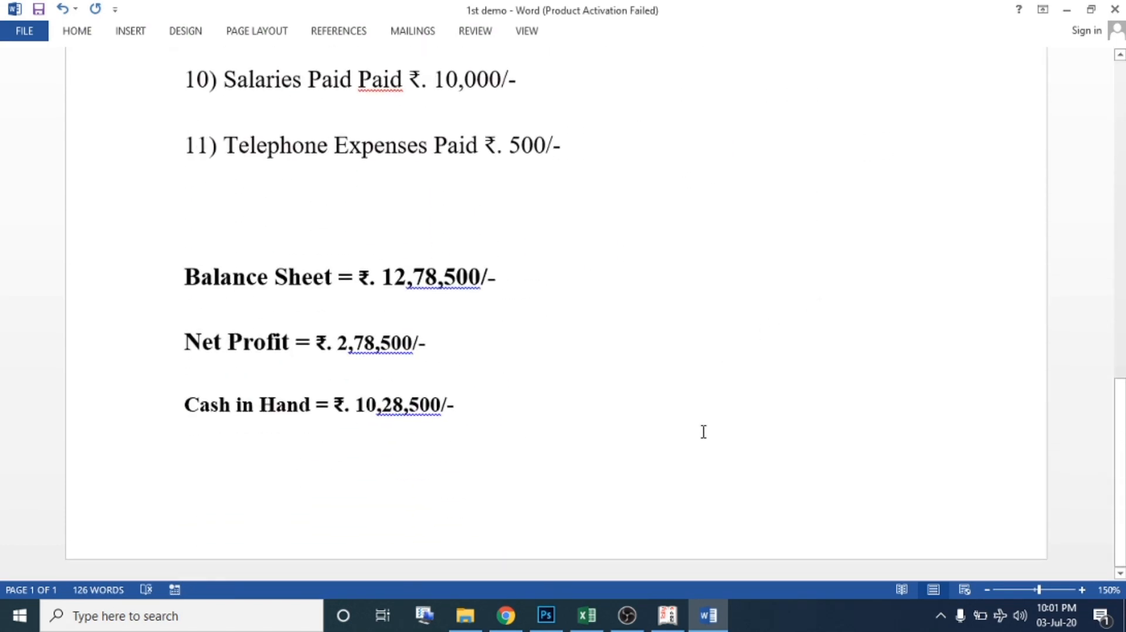
scroll(721, 457, "up", 8)
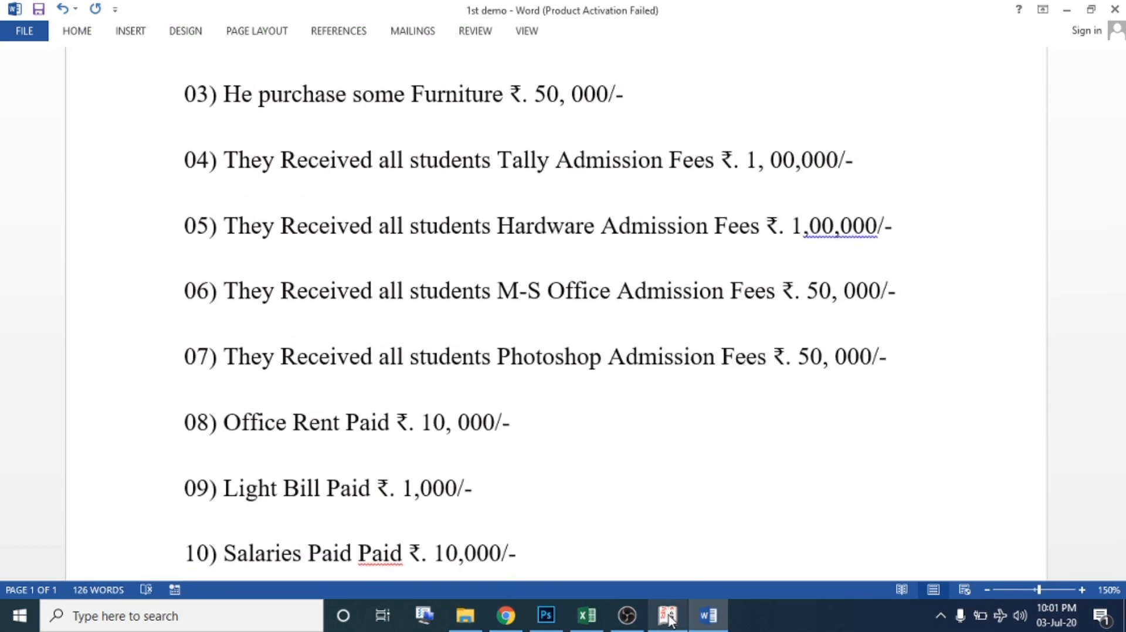
Switch back to Tally.ERP 9 and close the Profit & Loss A/c, returning to the Gateway of Tally without quitting.
mouse_move(667, 615)
left_click(693, 557)
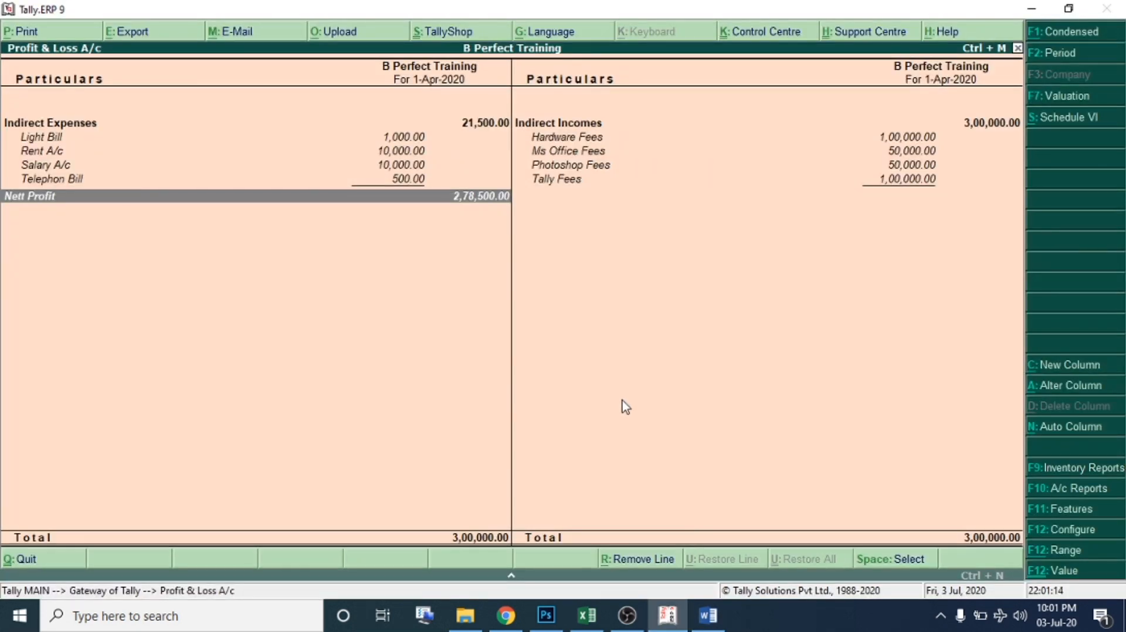
key("Escape")
key("Escape")
key("n")
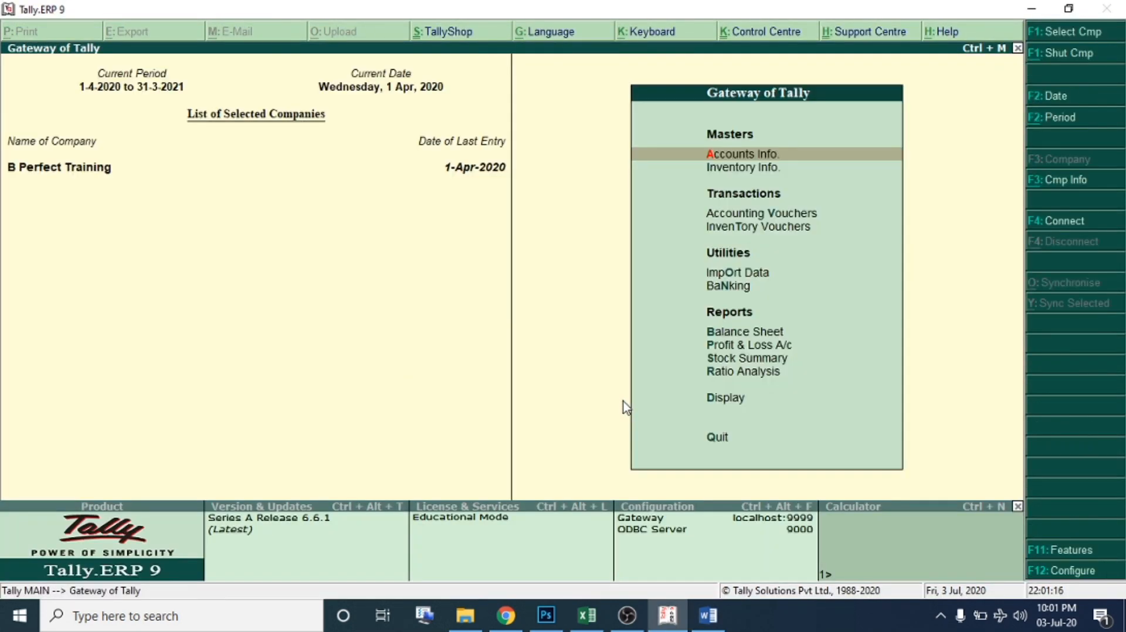